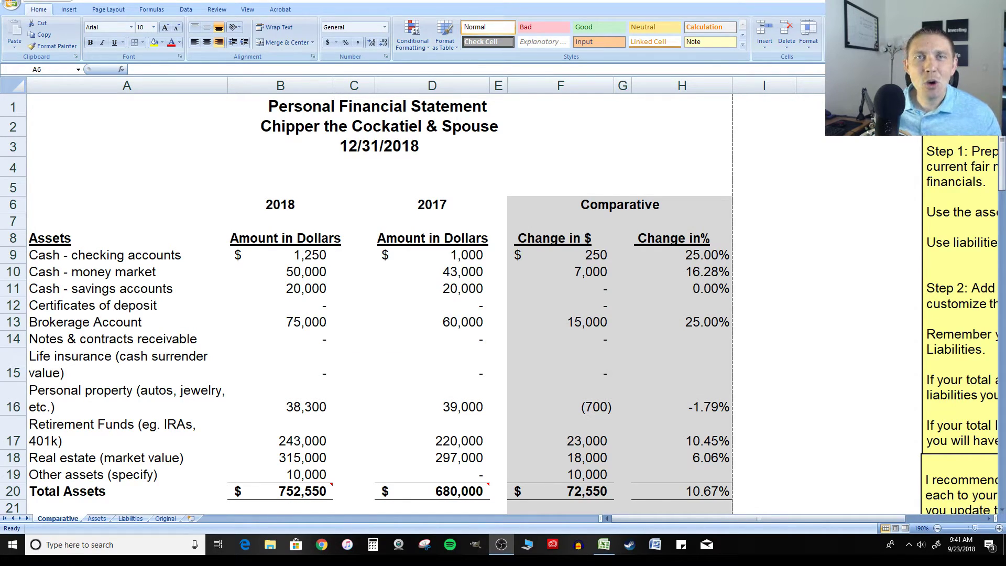
Open the print preview of the comparative personal financial statement, look over the page layout, and return to the worksheet.
click(314, 196)
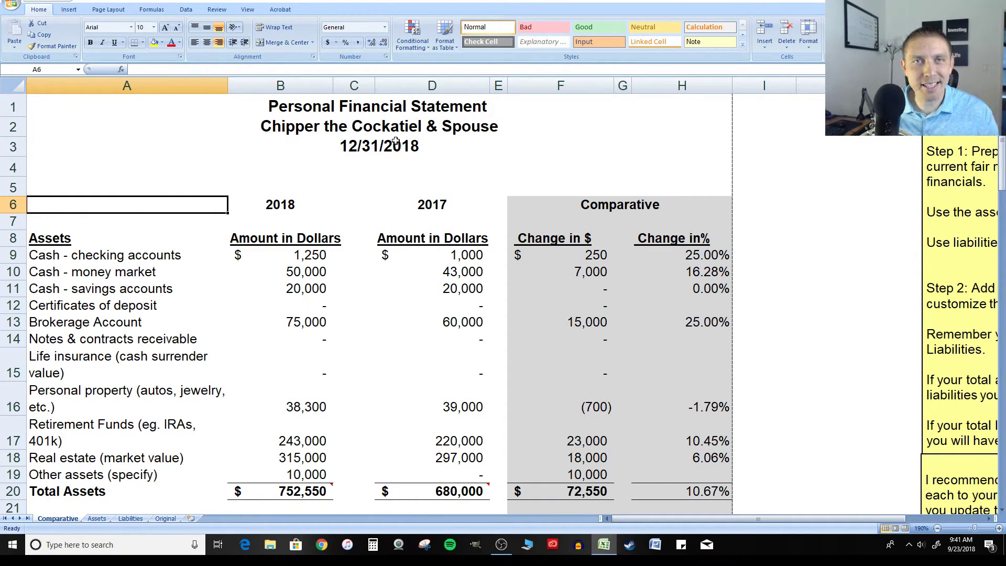
scroll(397, 141, down, 3)
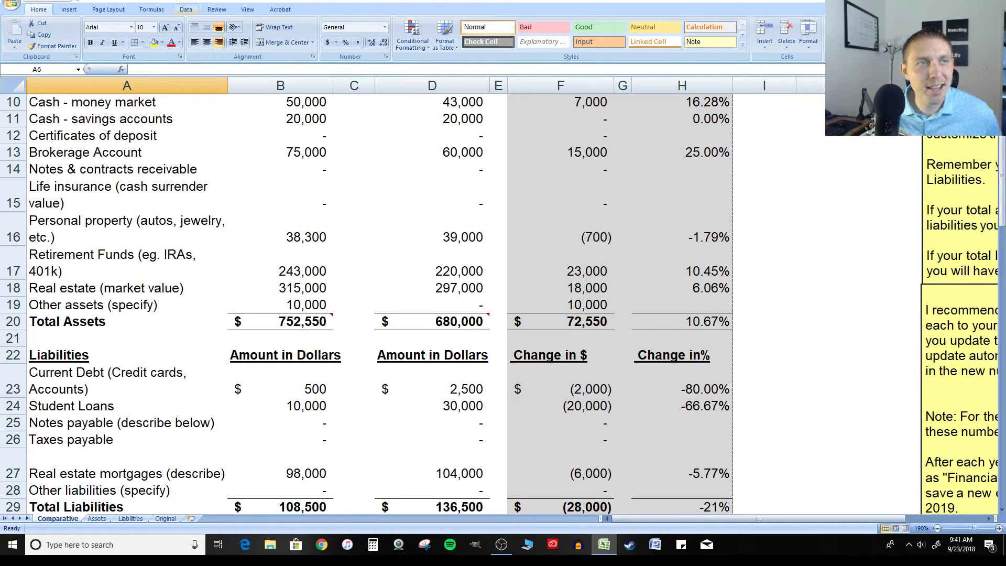
click(12, 3)
mouse_move(53, 140)
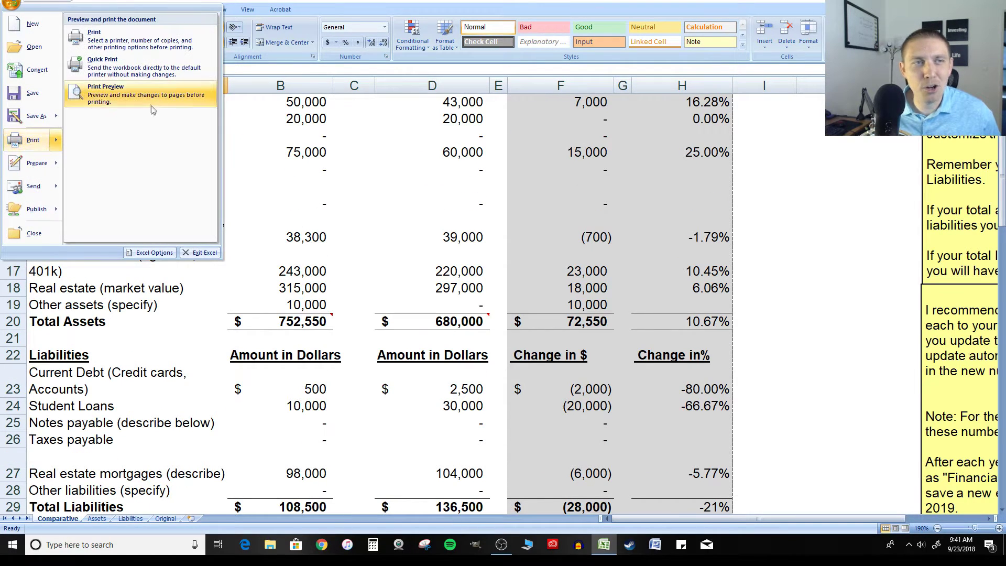
click(139, 94)
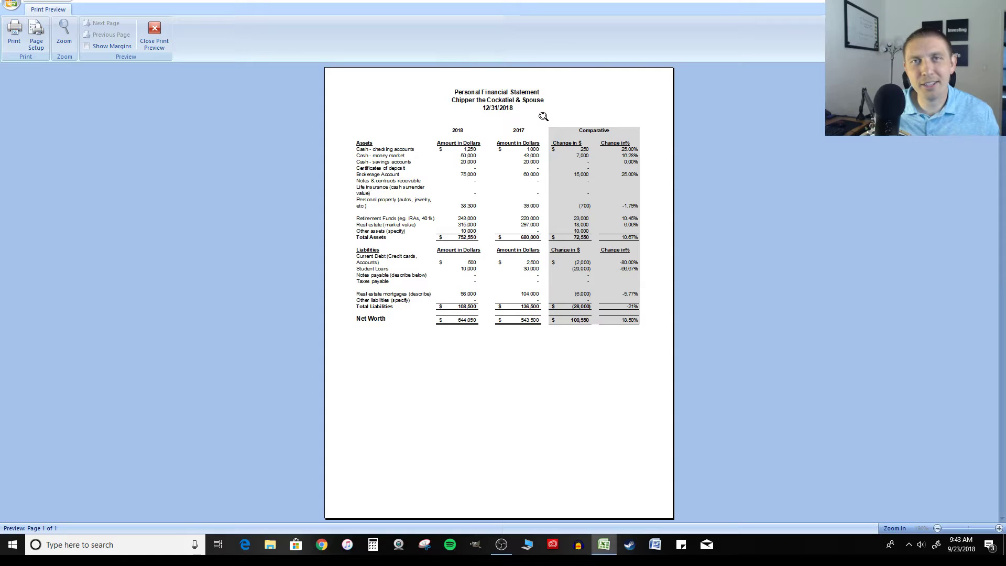
key(Escape)
Read Step 1 and Step 2 of the Notes on Preparation beside the financial statement.
scroll(412, 180, up, 3)
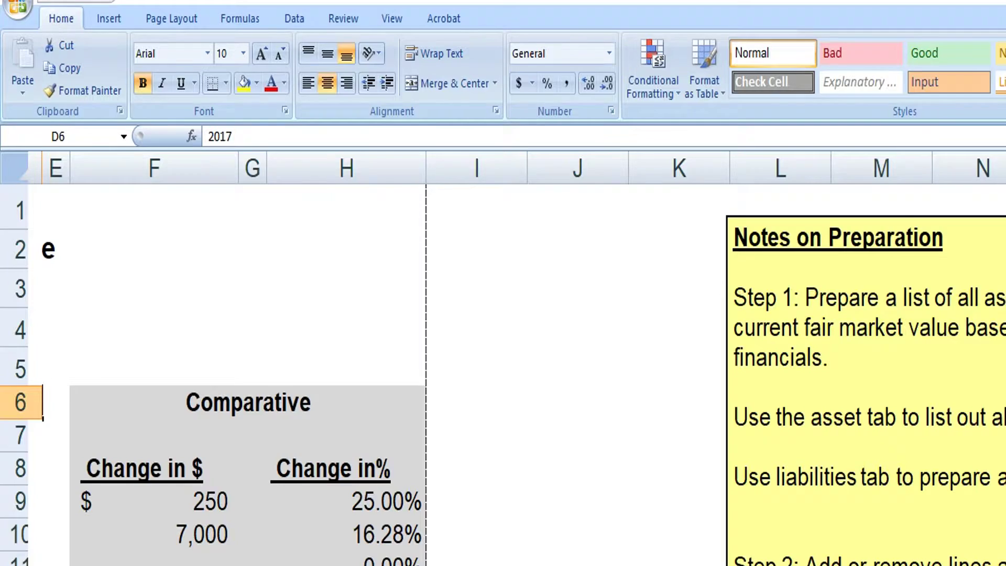
scroll(517, 366, left, 4)
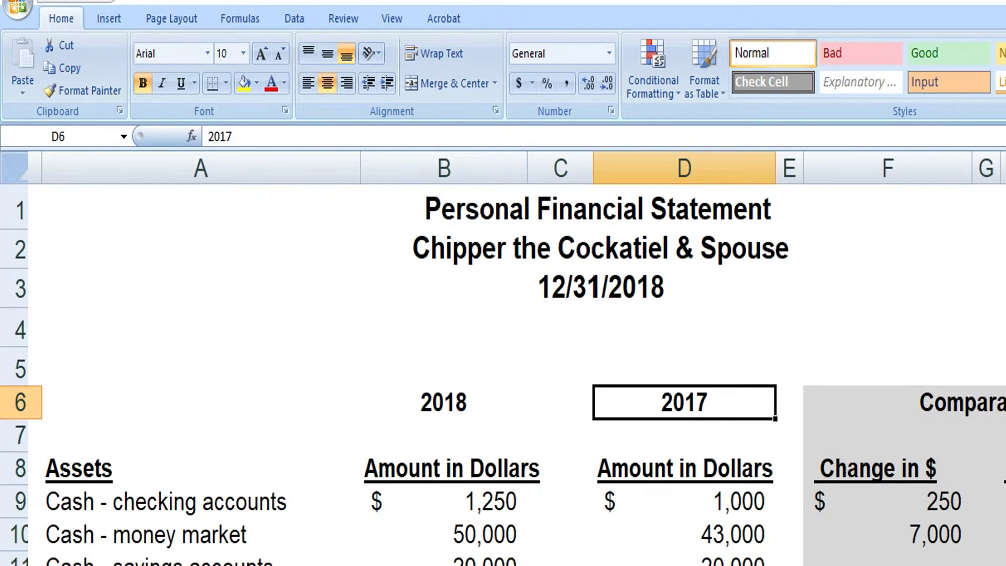
click(820, 540)
click(637, 315)
click(636, 286)
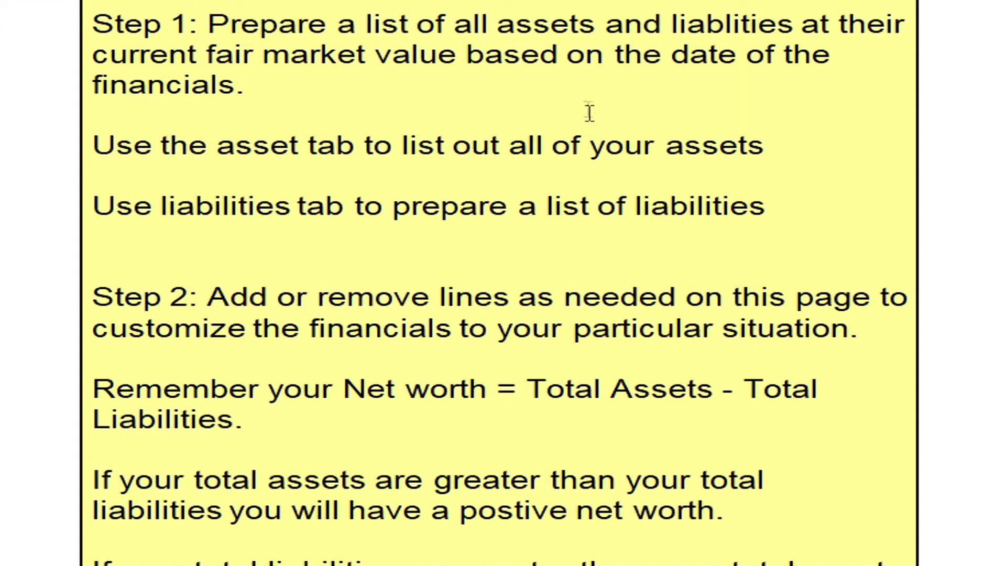
click(583, 105)
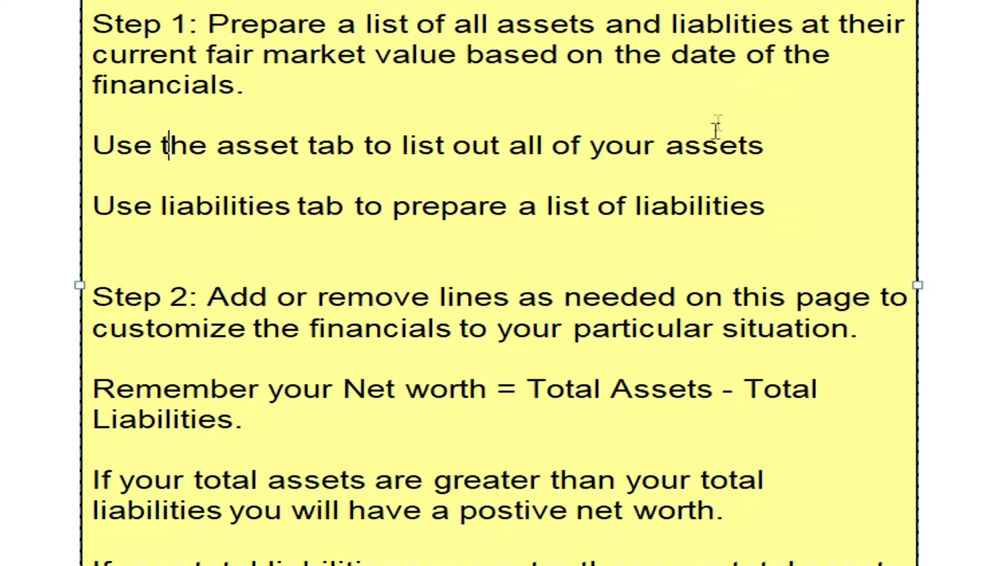
click(227, 209)
scroll(275, 247, down, 3)
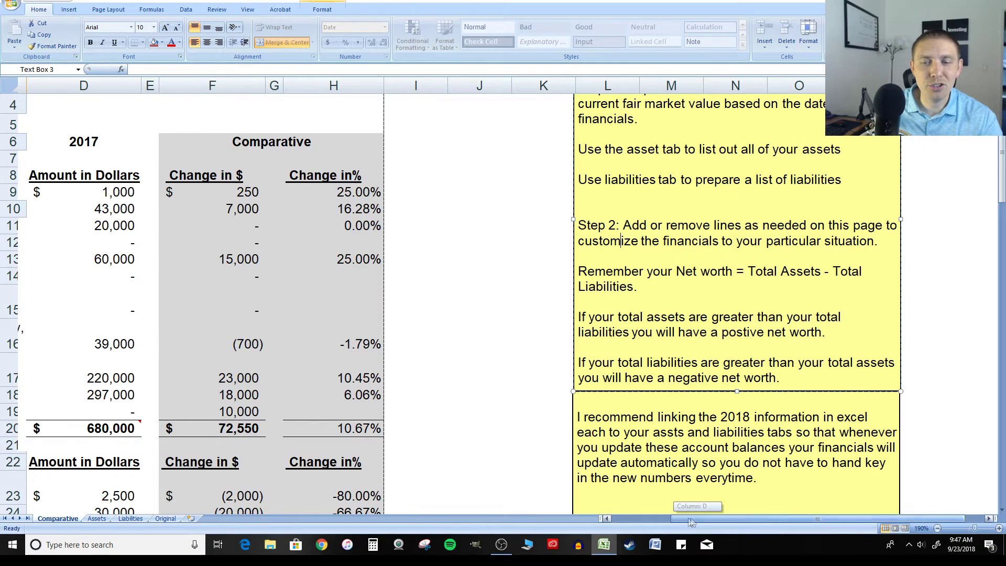
Insert a new row above the Cash - money market line in the Assets section.
drag(847, 519, 729, 519)
click(81, 259)
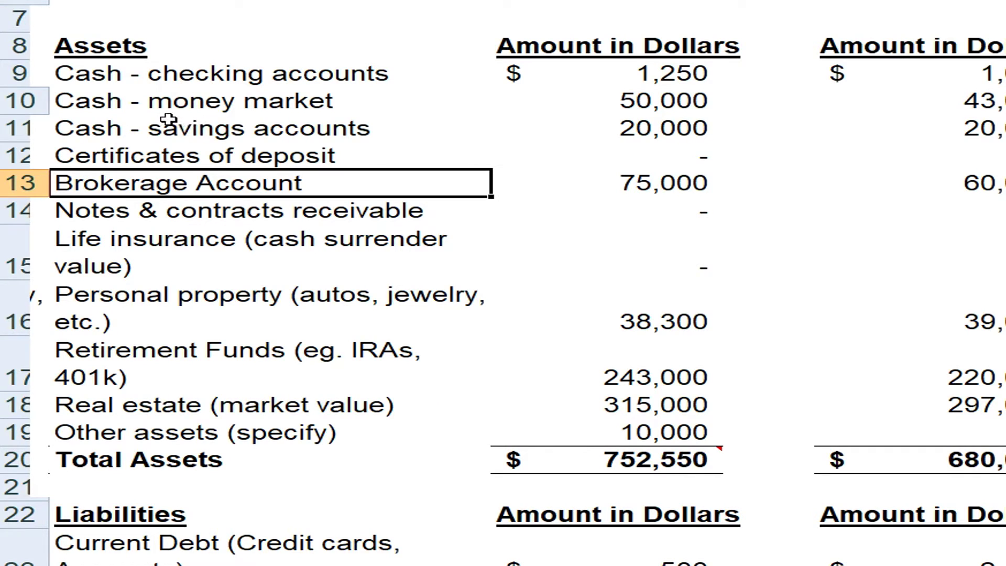
click(19, 105)
right_click(28, 107)
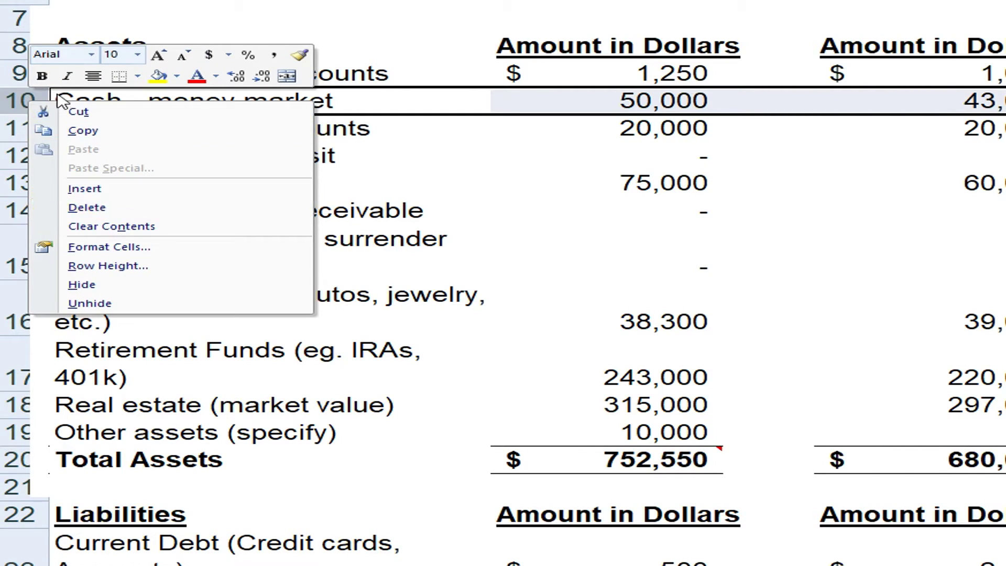
click(102, 193)
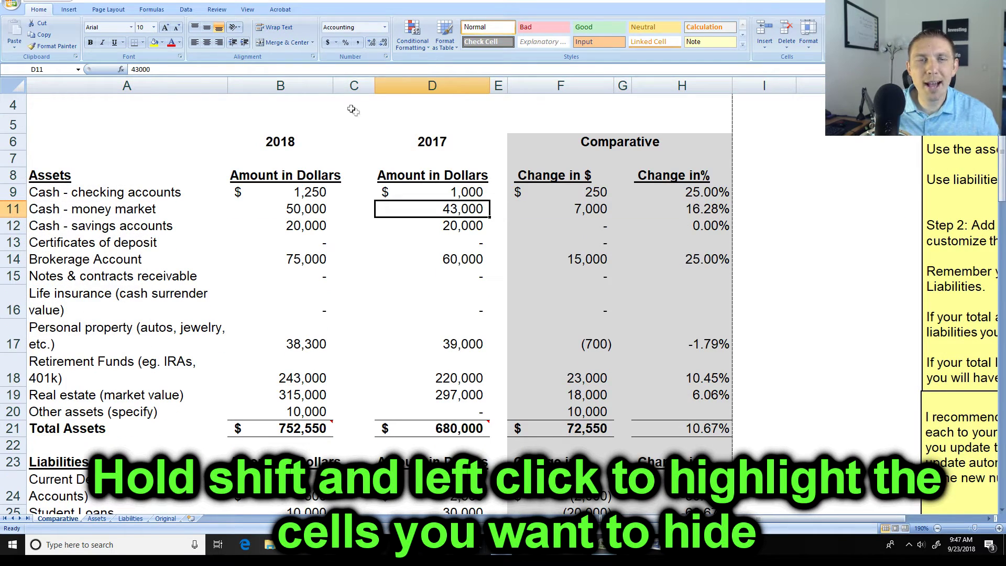
Hide columns C through H, covering the 2017 and comparative figures, and undo the hiding.
click(329, 86)
click(359, 83)
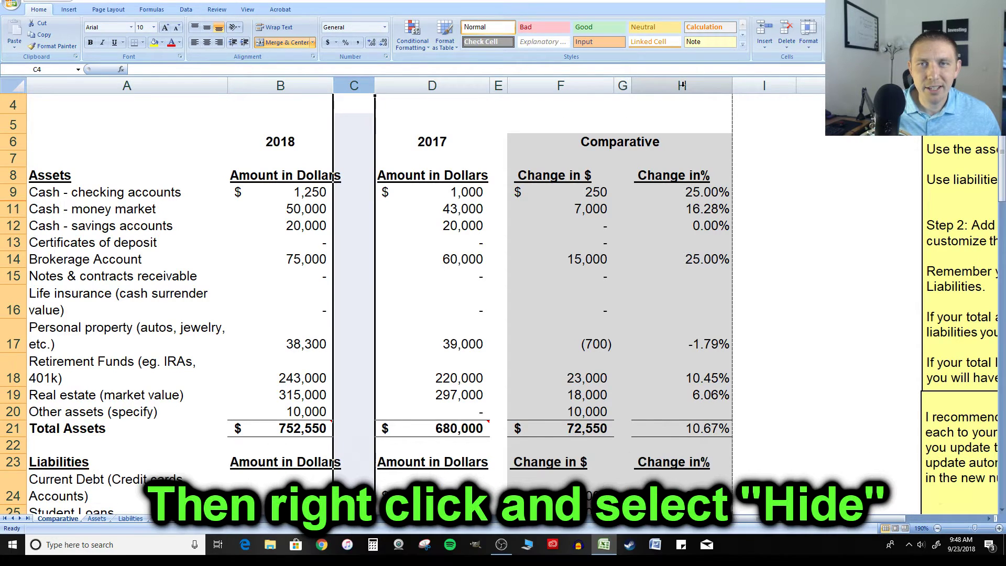
shift+click(682, 86)
right_click(682, 86)
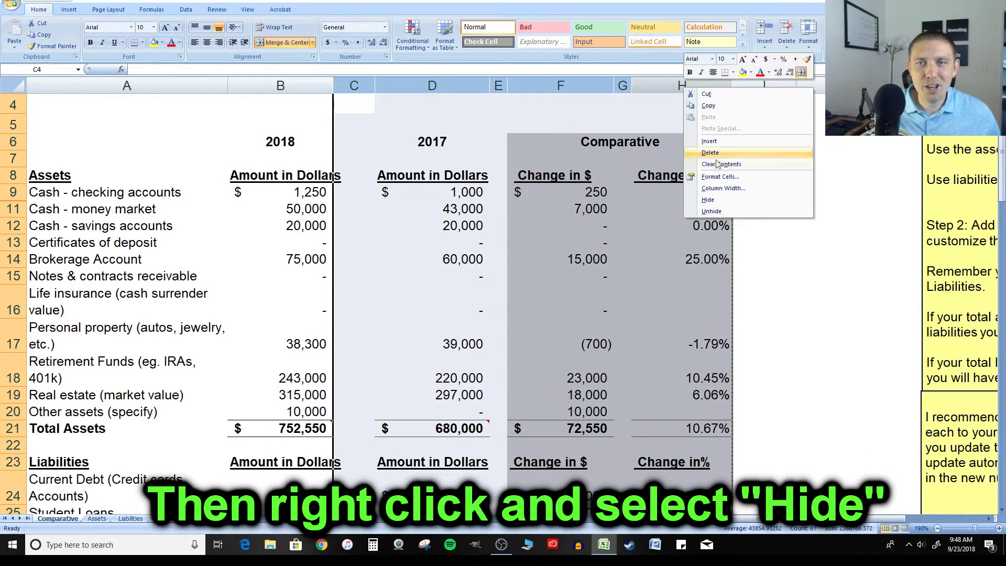
click(711, 197)
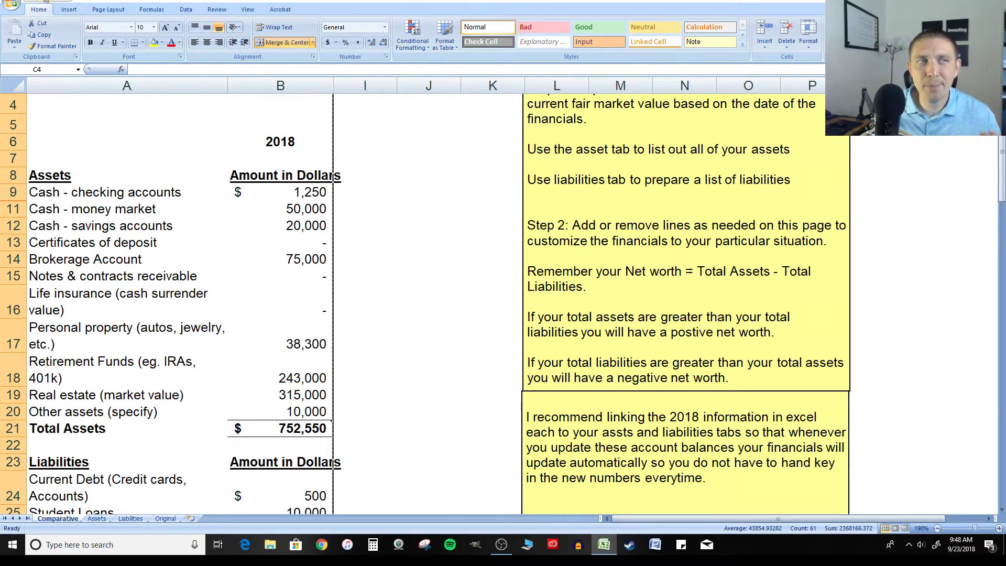
key(ctrl+z)
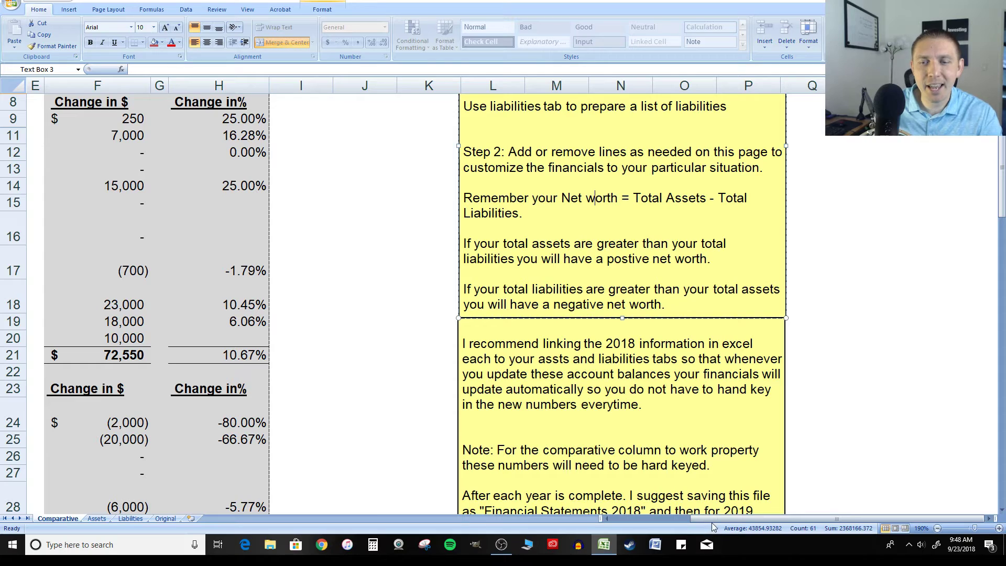
Inspect the 2018 formulas behind Total Assets, Total Liabilities and Net Worth.
drag(712, 522, 655, 519)
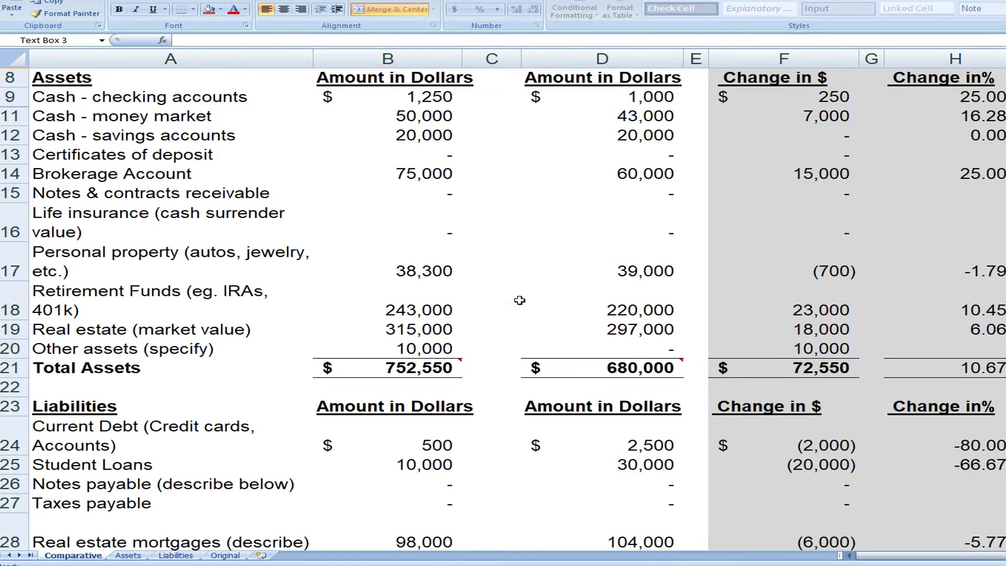
click(370, 308)
scroll(369, 308, down, 3)
click(446, 202)
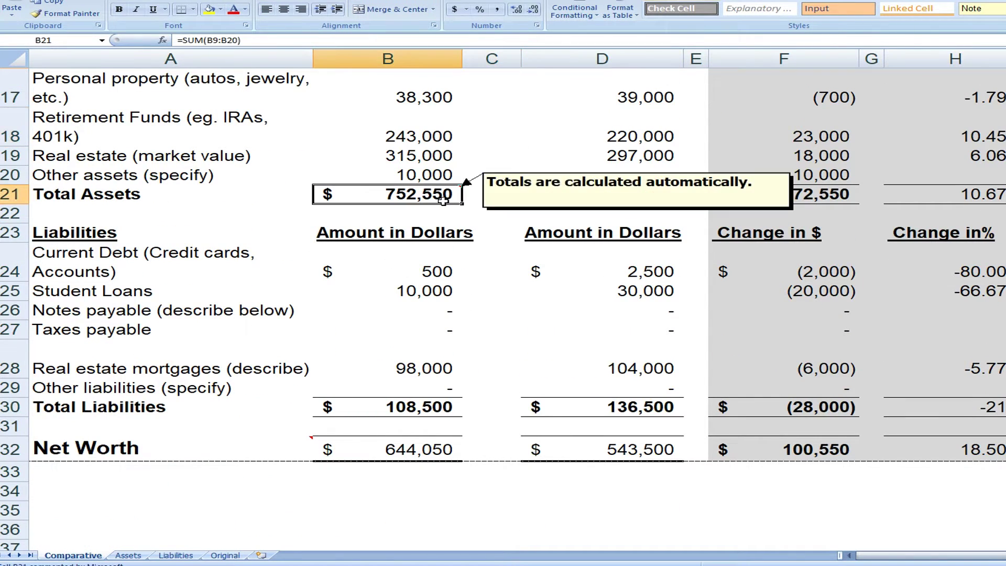
click(337, 407)
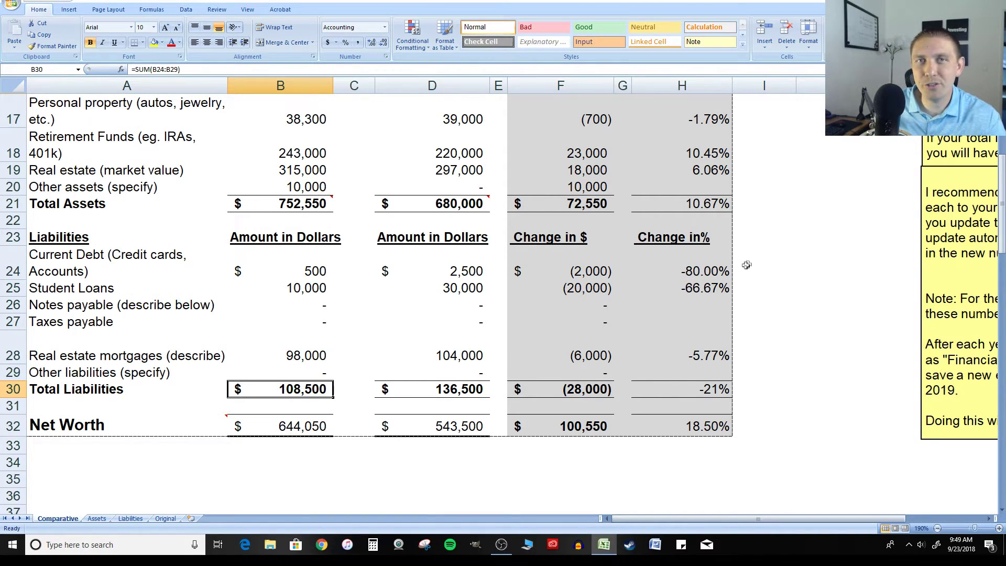
scroll(781, 250, up, 2)
scroll(295, 481, down, 1)
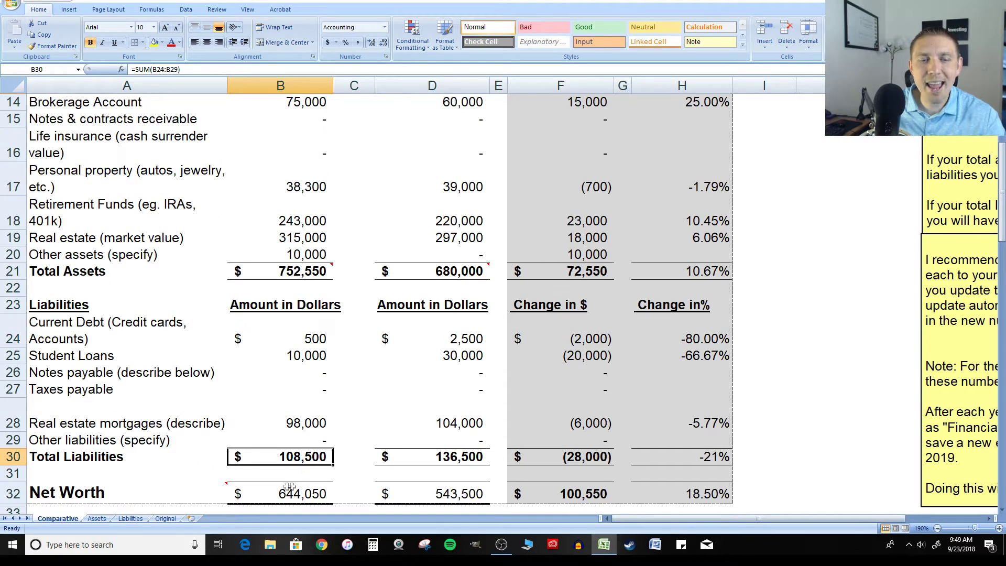
right_click(292, 493)
key(Escape)
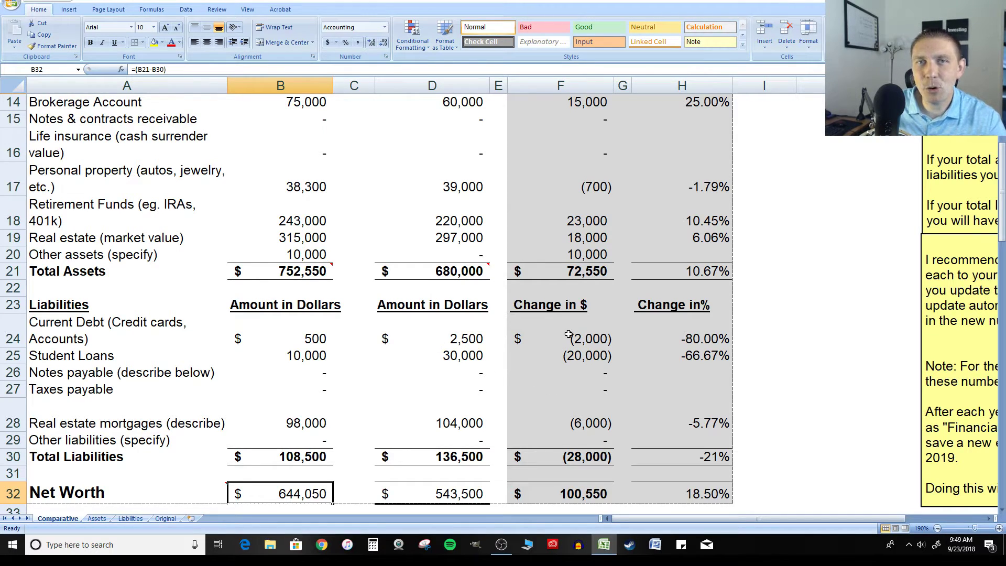
Read the notes on linking the 2018 figures to the asset and liability tabs and hard keying the comparative numbers.
drag(865, 516, 919, 517)
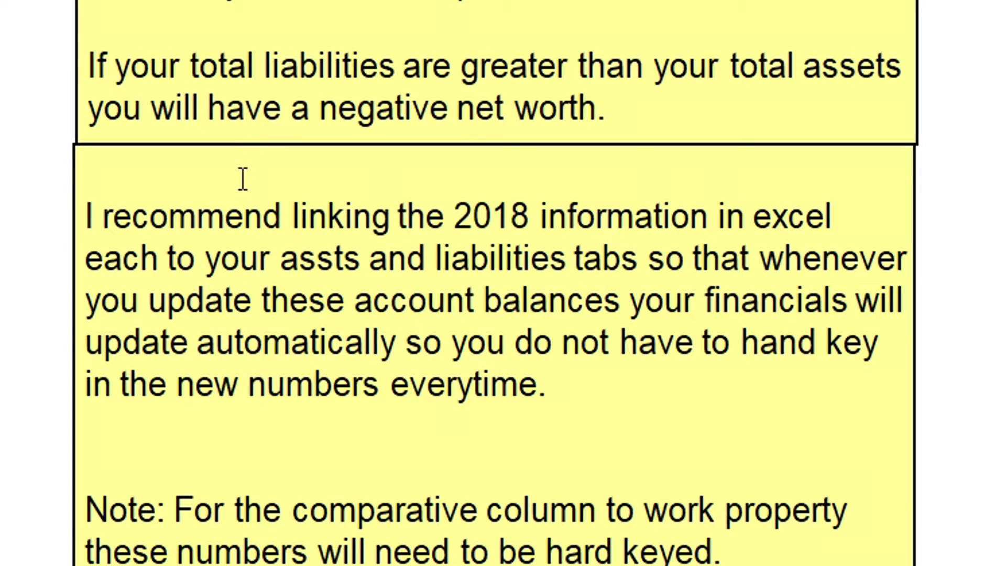
click(523, 245)
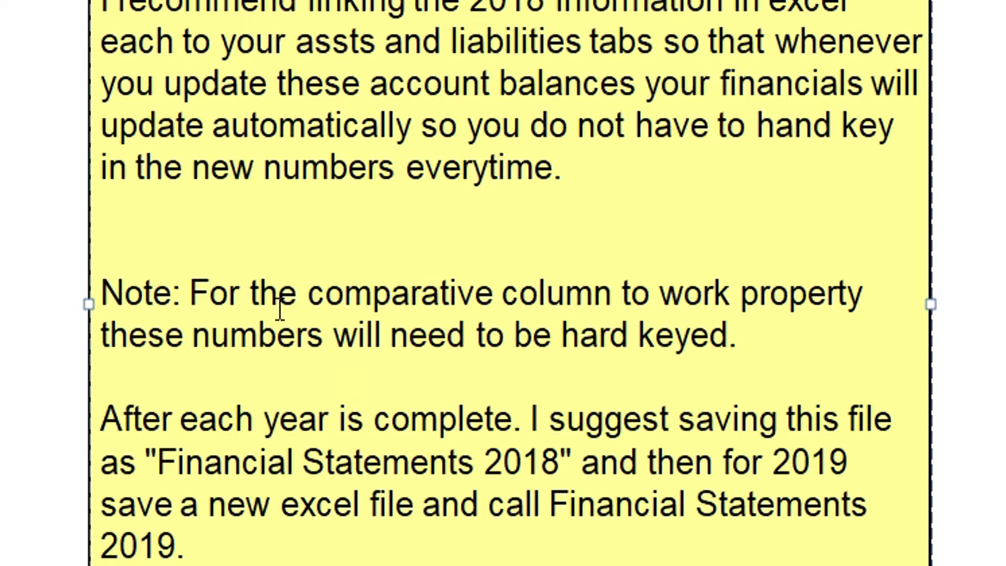
drag(279, 306, 656, 310)
click(821, 231)
click(719, 266)
click(850, 285)
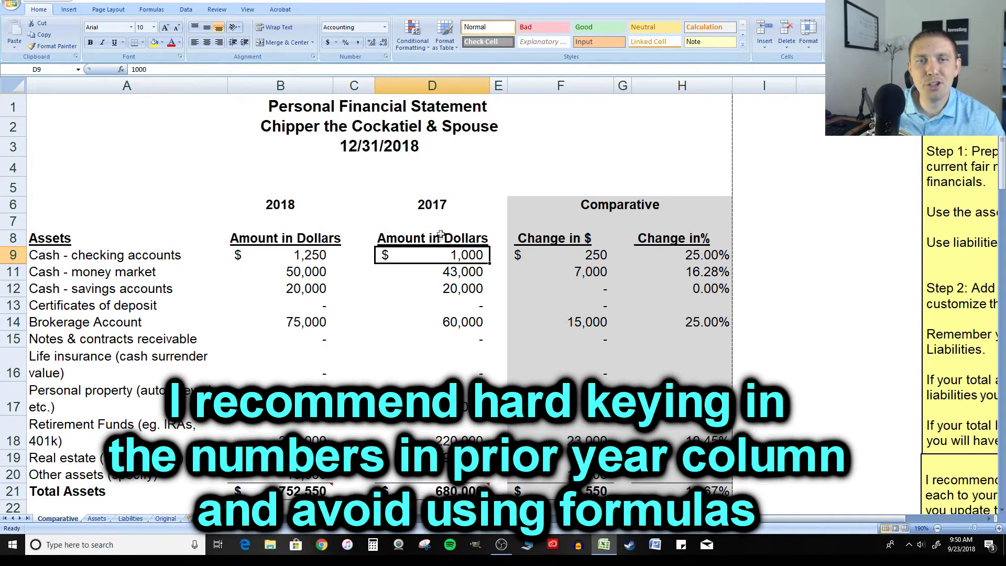
Review the 2017 amounts and inspect the formulas of the 2018 checking accounts and money market cells.
scroll(459, 275, down, 1)
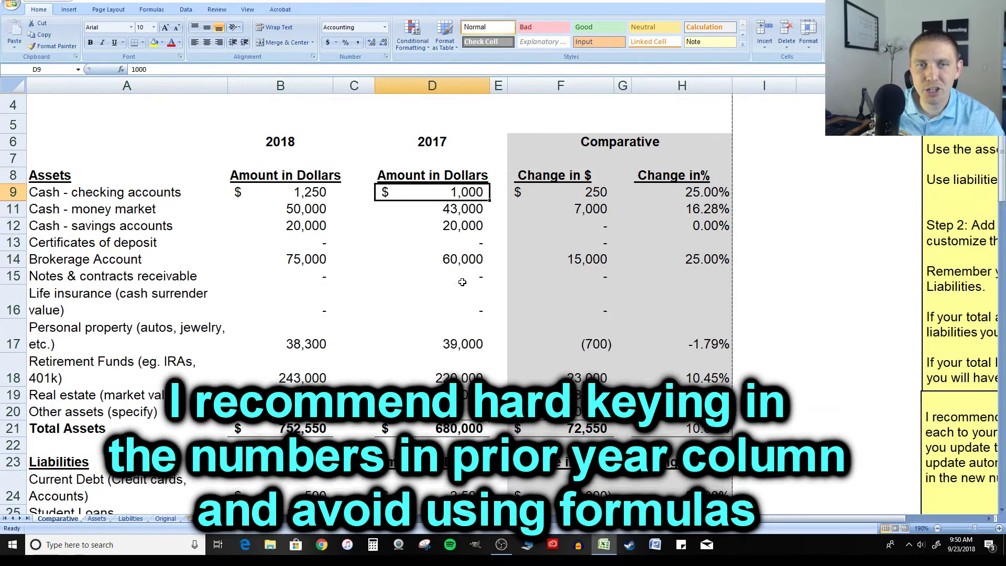
scroll(456, 249, down, 1)
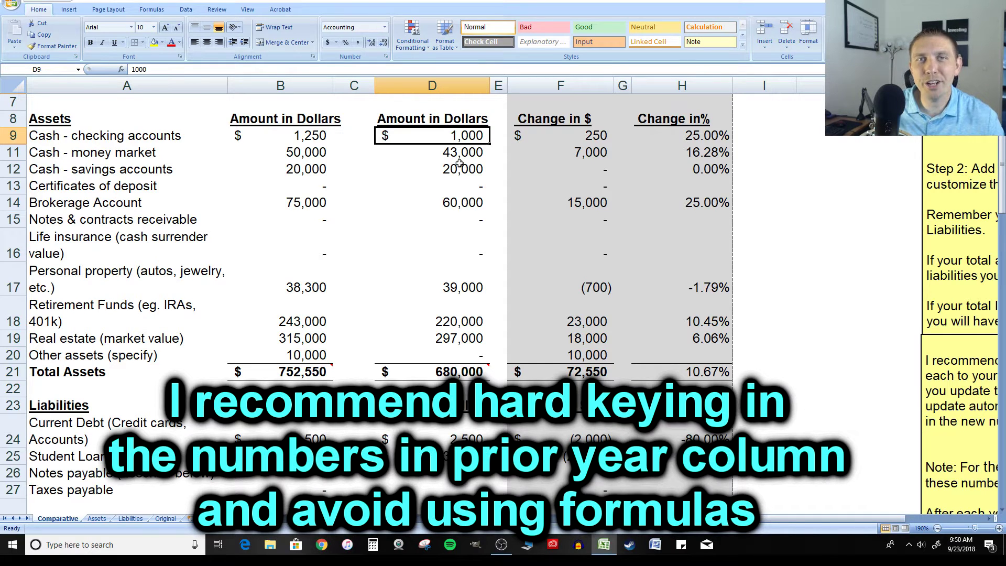
click(346, 135)
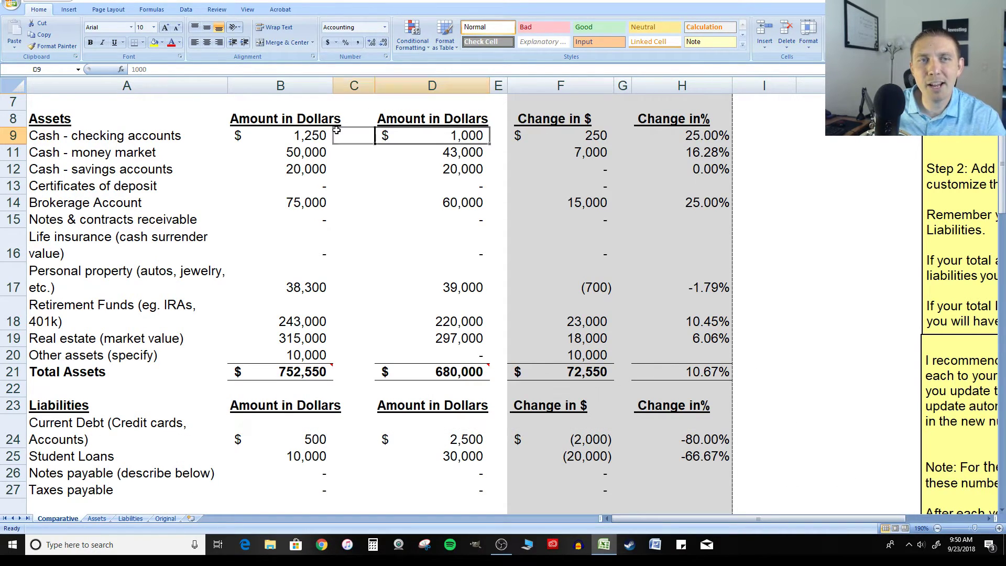
scroll(320, 145, up, 2)
click(315, 253)
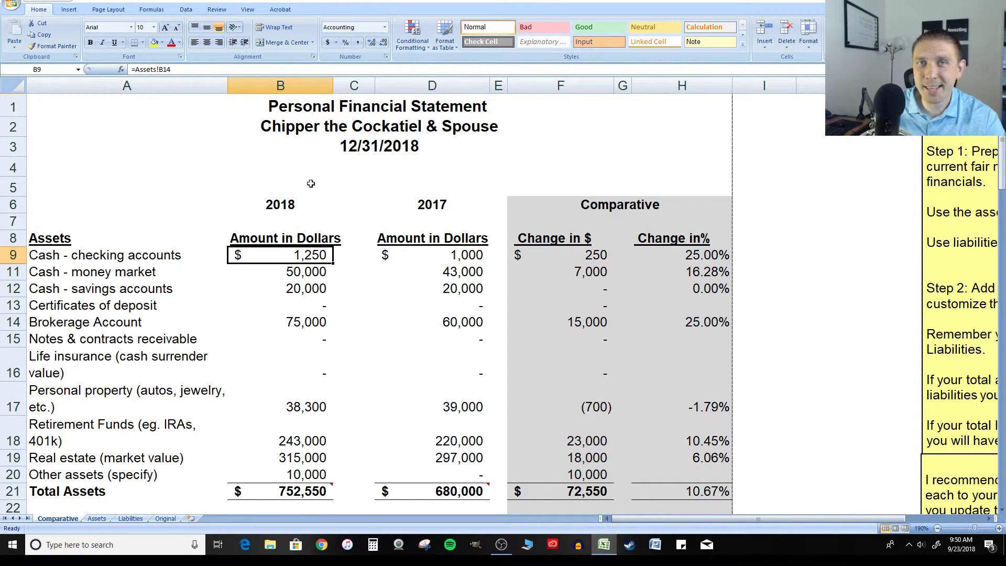
scroll(331, 217, down, 1)
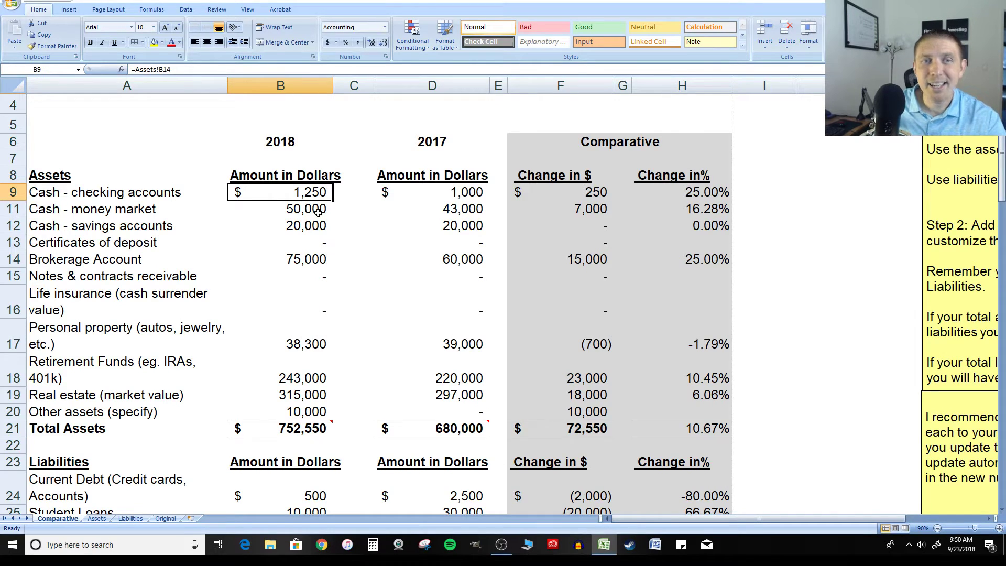
click(321, 210)
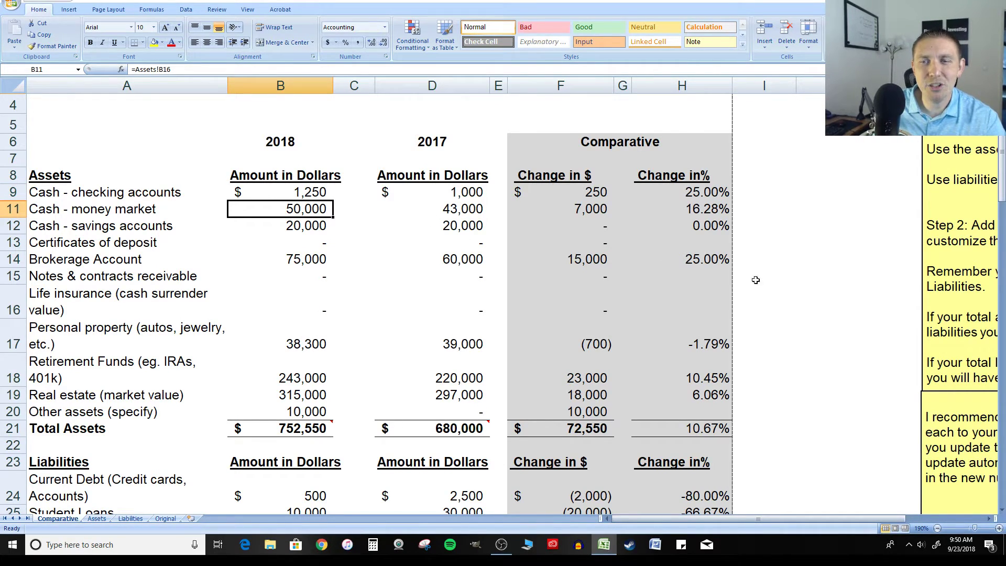
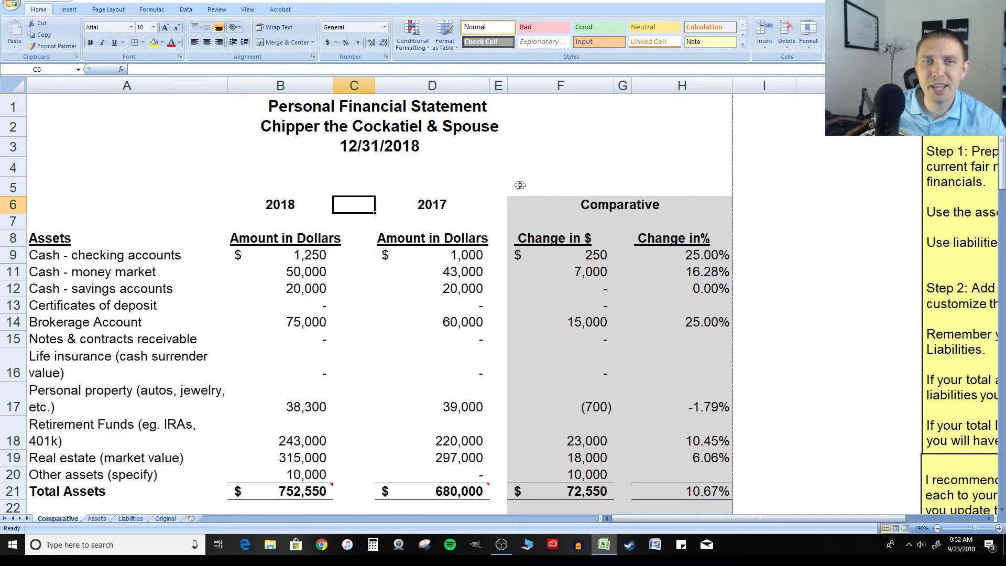
Look over the 2018 and 2017 columns and inspect the 2017 money market entry.
scroll(417, 192, down, 1)
scroll(392, 183, up, 1)
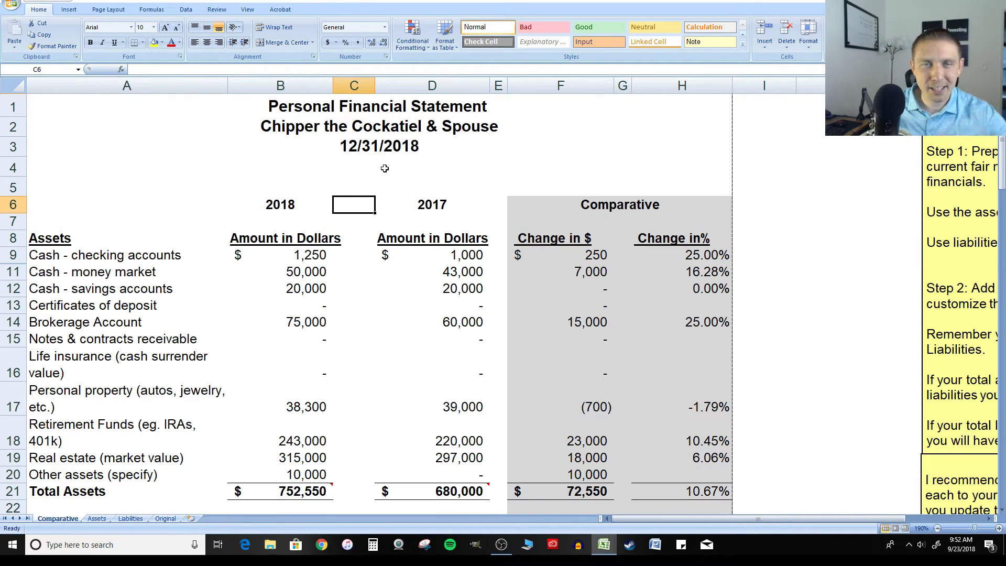
scroll(388, 168, down, 2)
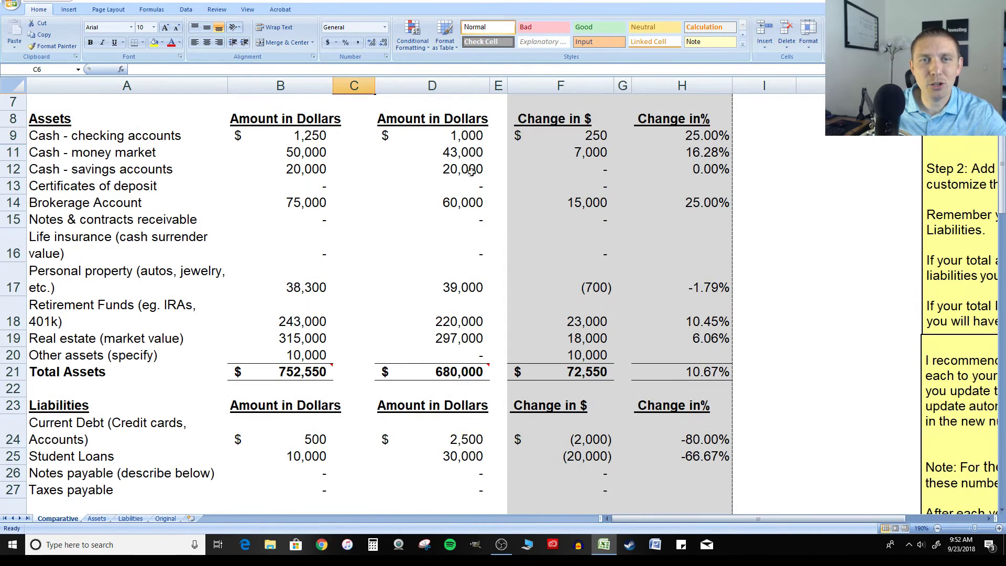
click(475, 148)
scroll(468, 141, up, 2)
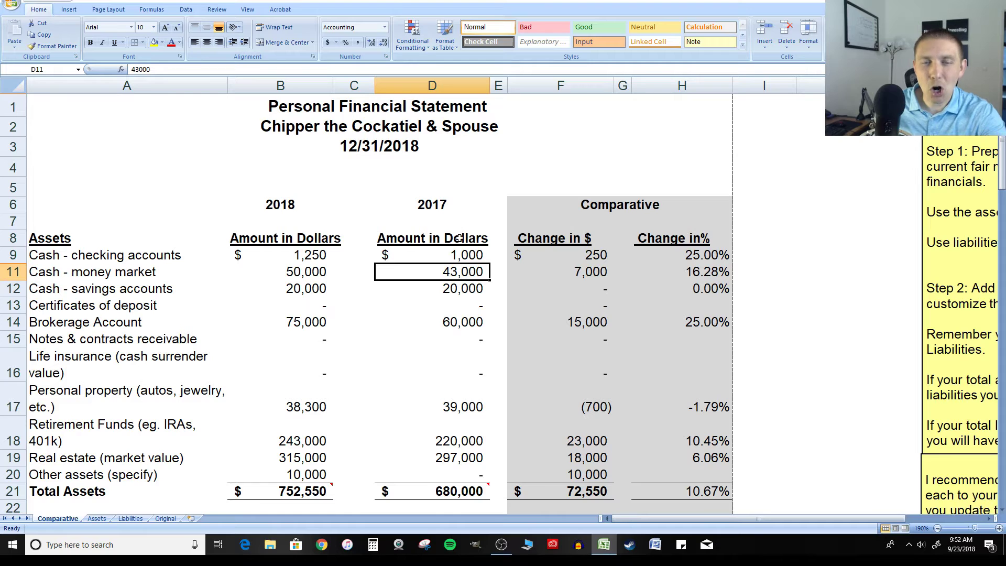
scroll(463, 234, down, 2)
scroll(463, 220, up, 2)
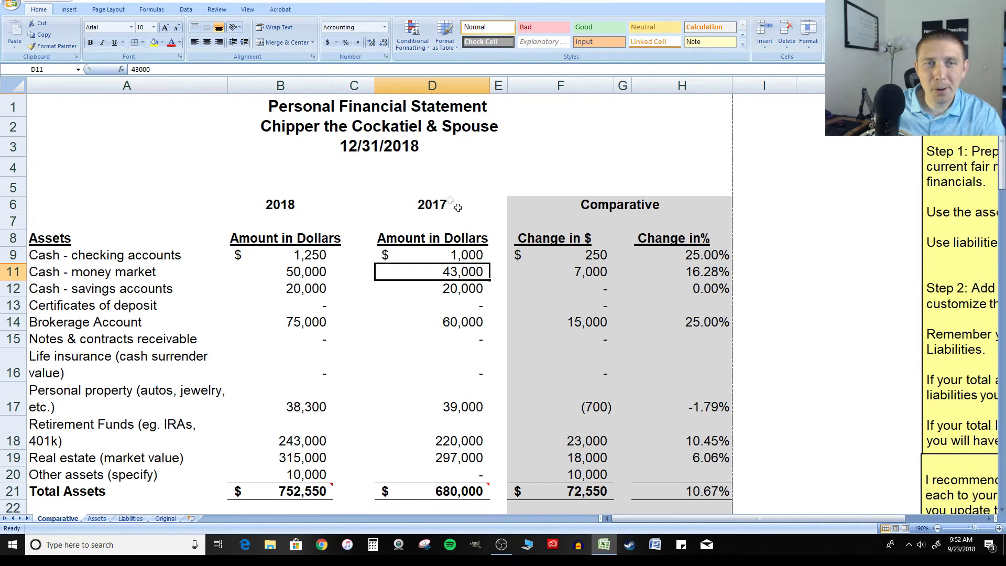
Inspect the formula linking the 2018 checking accounts amount on the comparative statement to the Assets sheet.
scroll(383, 213, down, 1)
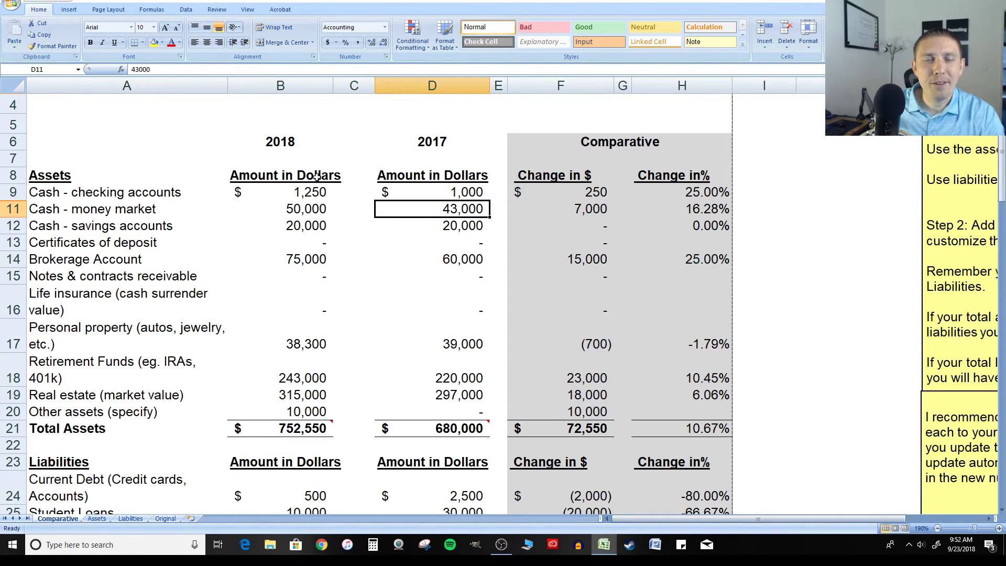
click(314, 188)
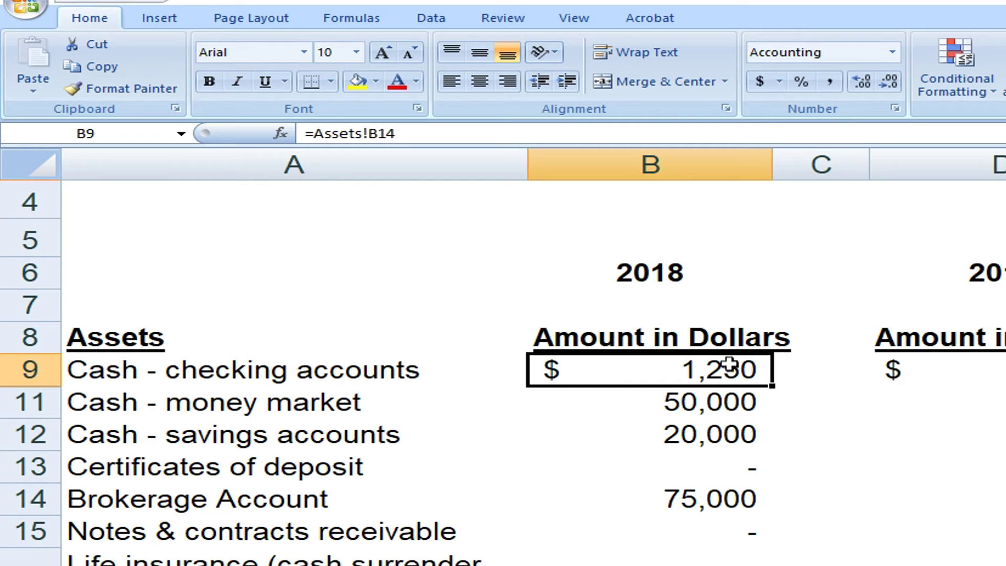
scroll(310, 199, up, 1)
click(163, 256)
click(696, 488)
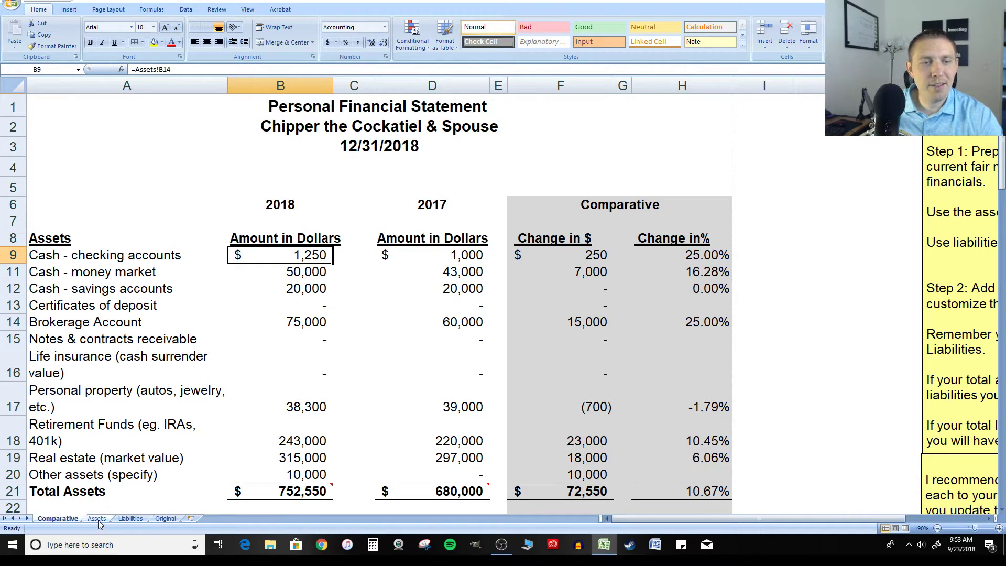
Open the Assets sheet and examine the account list under Cash, Money Market & Certificate of Deposit accounts.
click(96, 519)
scroll(255, 273, up, 18)
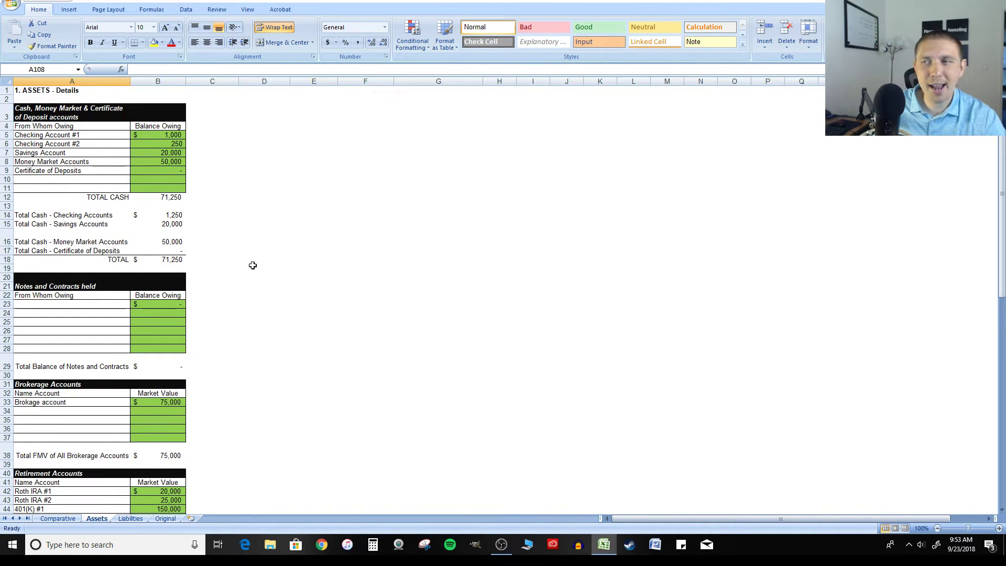
scroll(247, 242, up, 3)
scroll(159, 264, up, 6)
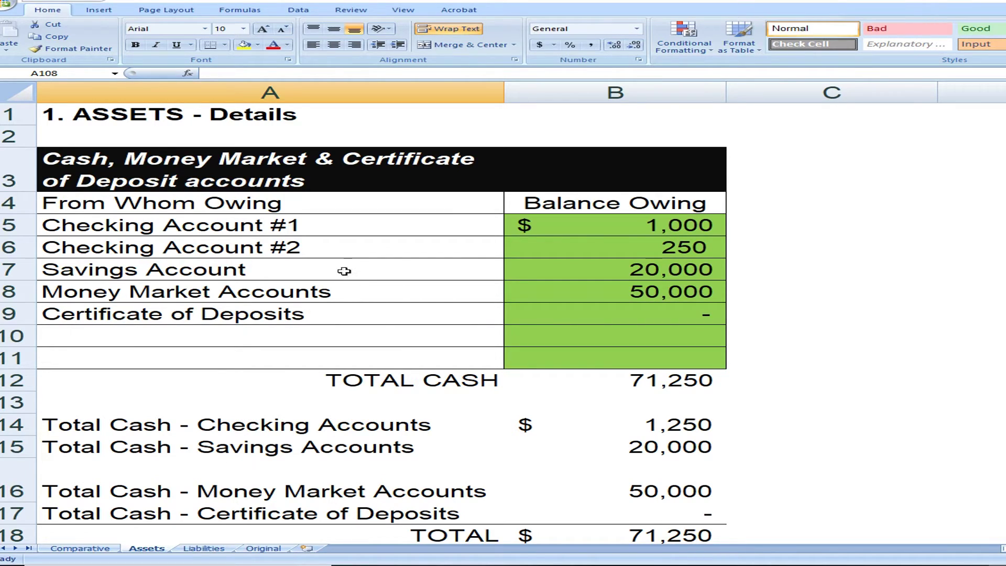
click(306, 189)
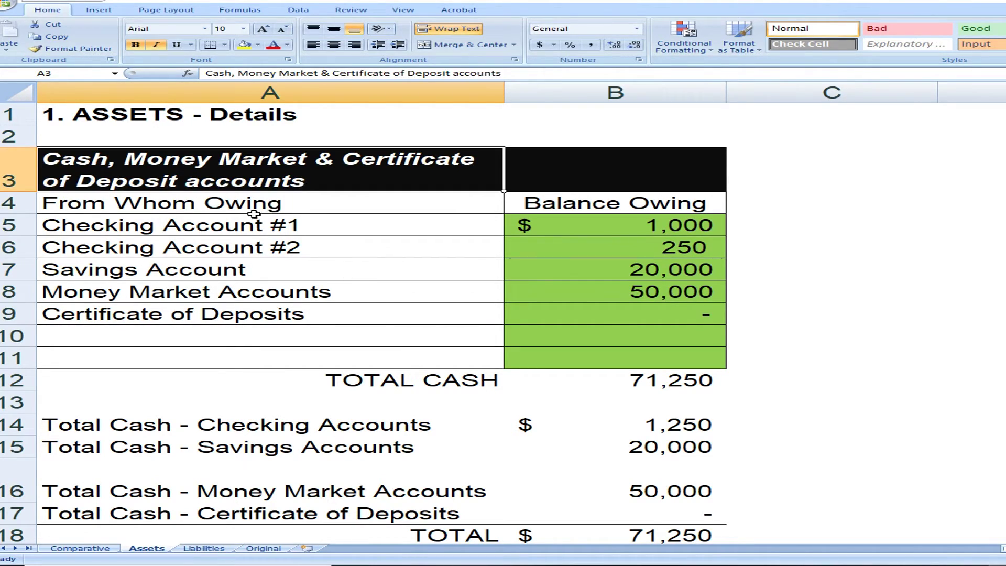
Review the total cash row and the cash subtotals for checking, savings, money market and certificates of deposit.
scroll(308, 249, down, 3)
scroll(577, 236, up, 1)
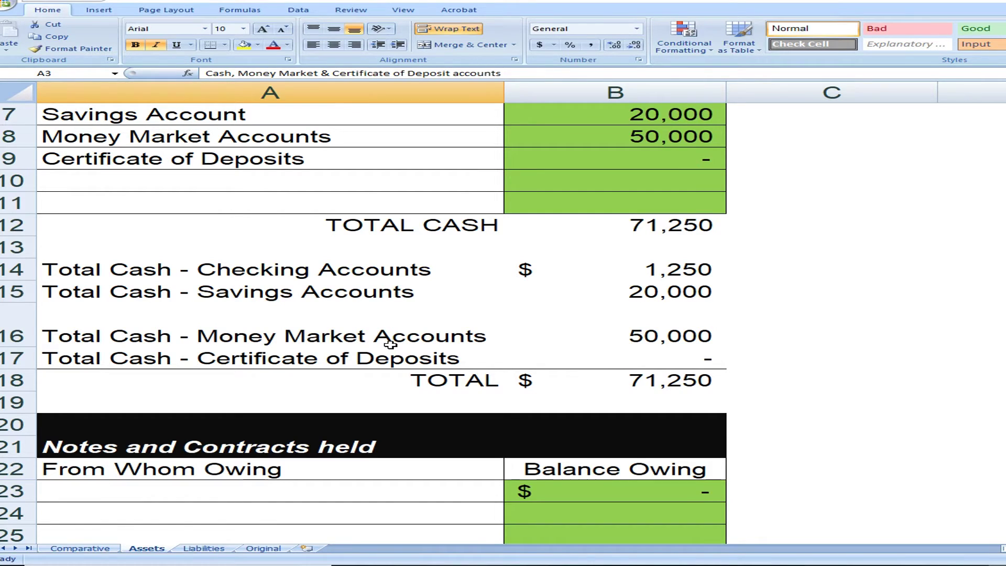
scroll(519, 335, down, 1)
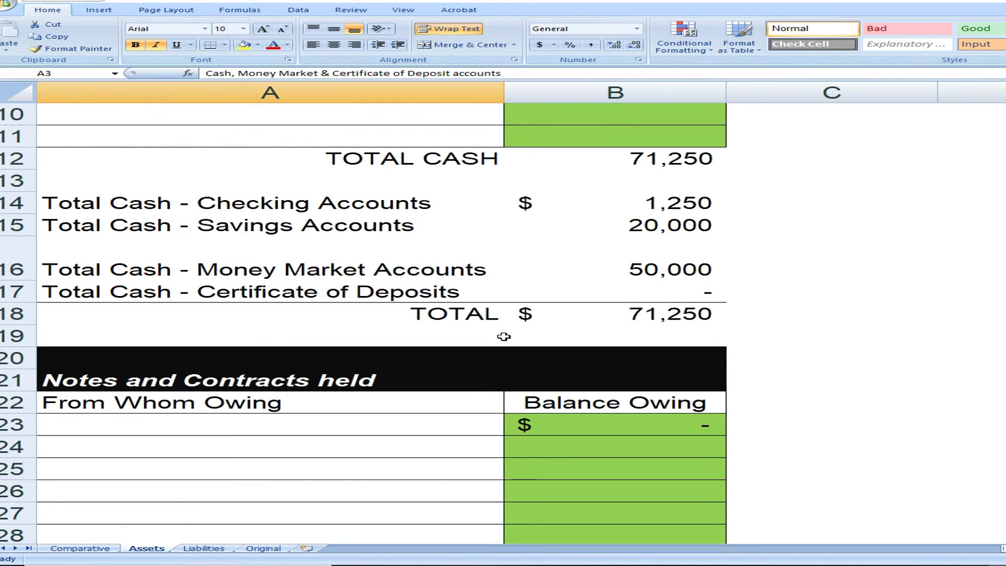
scroll(503, 294, up, 3)
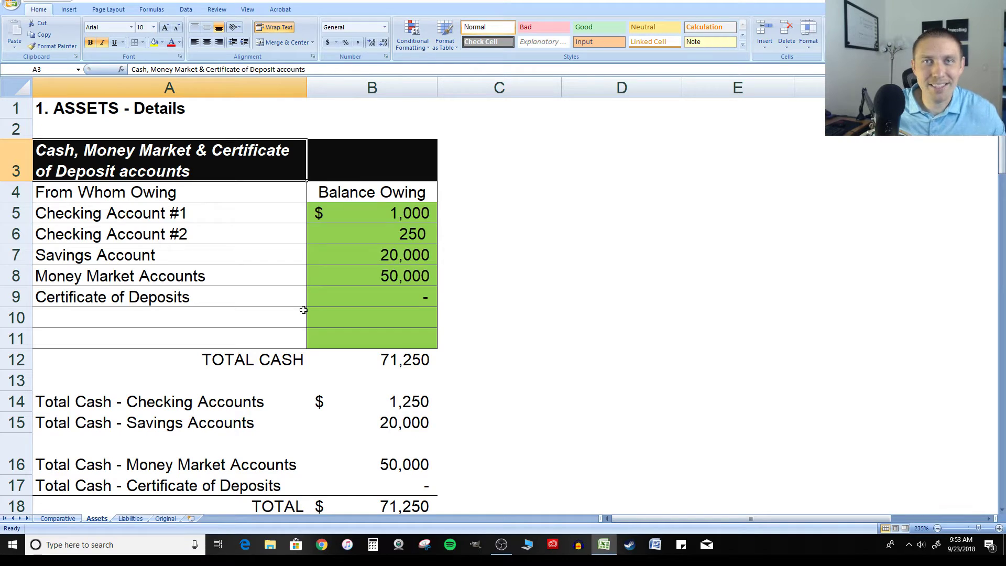
Examine the Notes and Contracts held section and its first From Whom Owing entry row.
scroll(314, 312, down, 3)
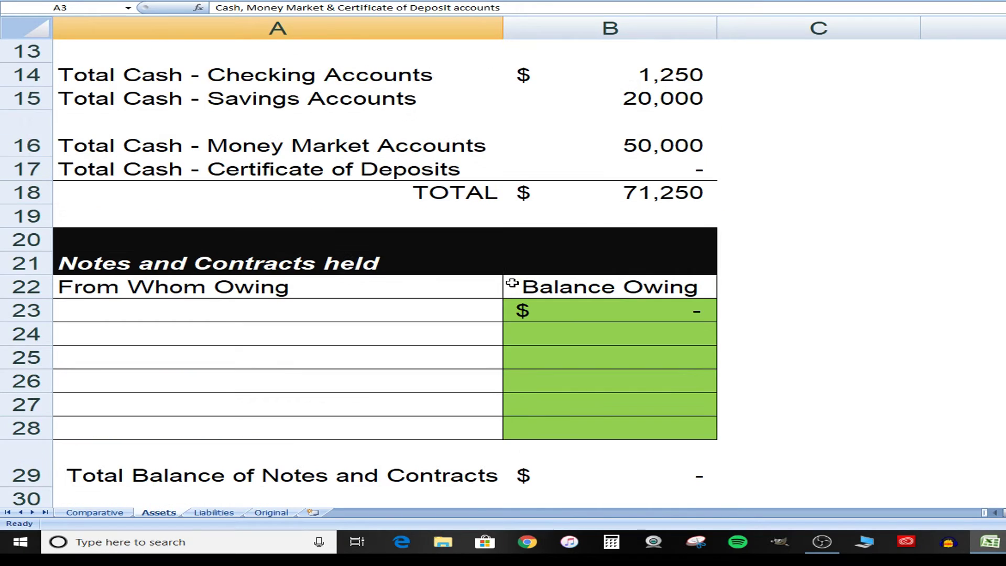
scroll(488, 281, down, 1)
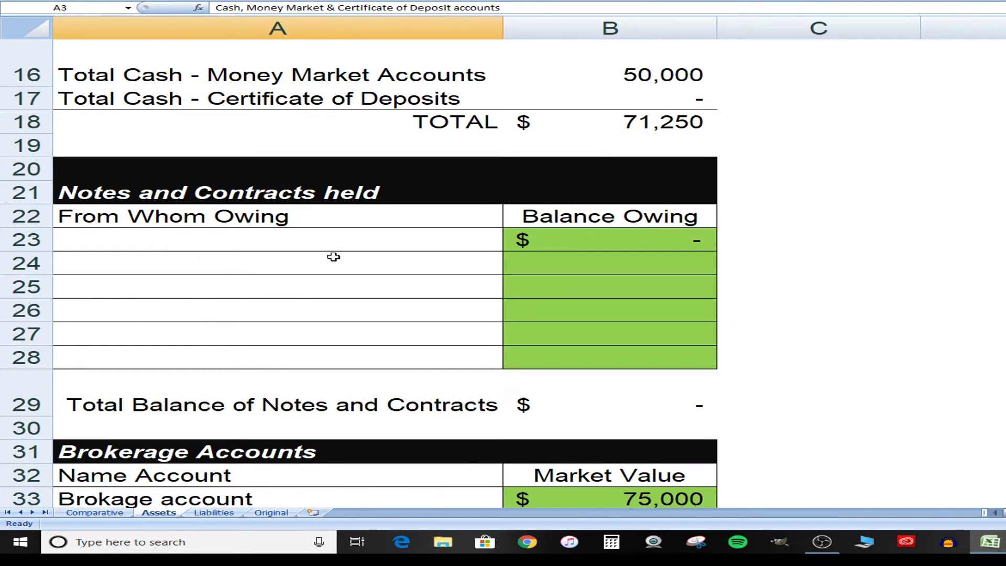
click(364, 239)
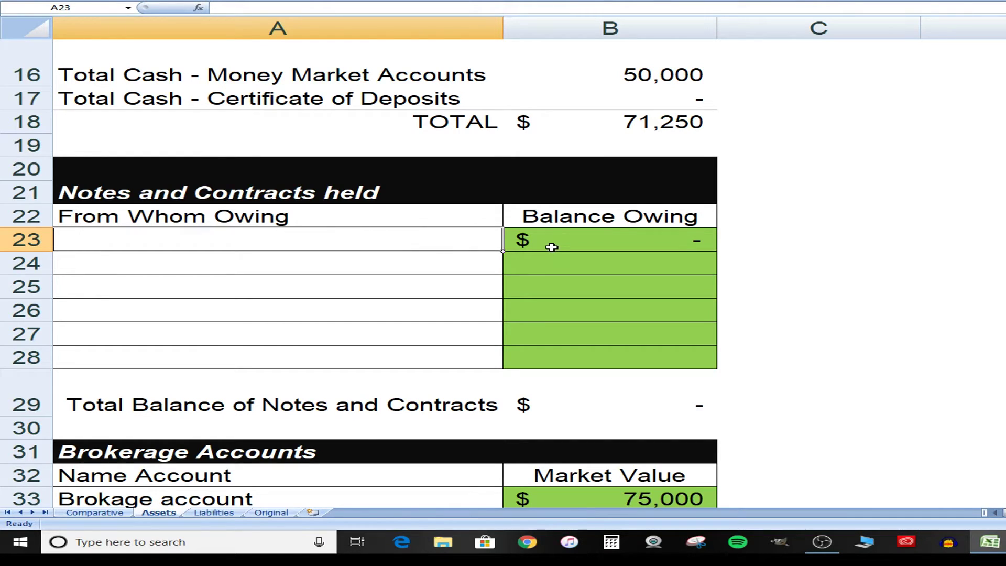
Review the Brokerage Accounts section, checking the existing account entry and the blank name and market value cells below it.
scroll(528, 243, down, 4)
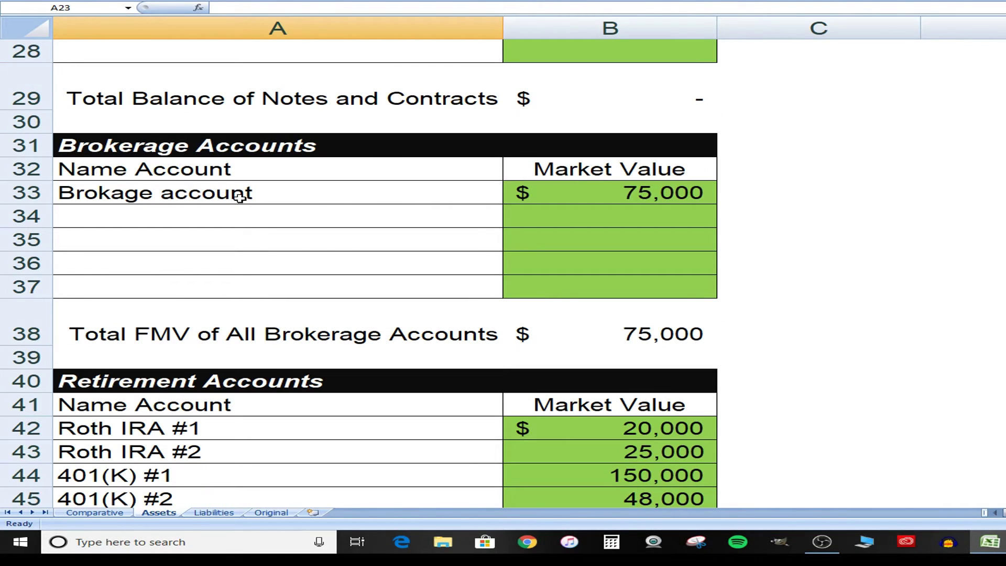
click(252, 194)
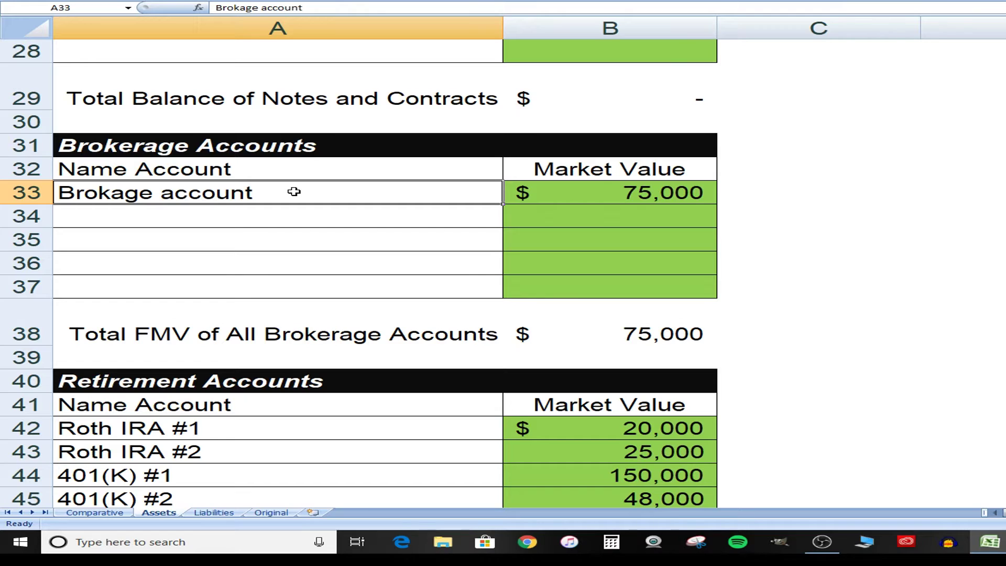
click(167, 210)
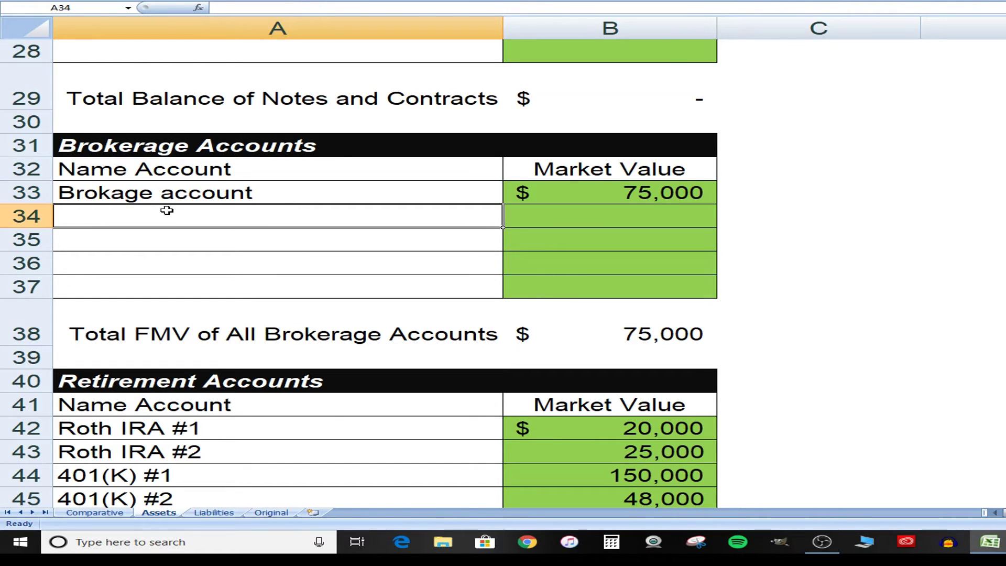
click(588, 214)
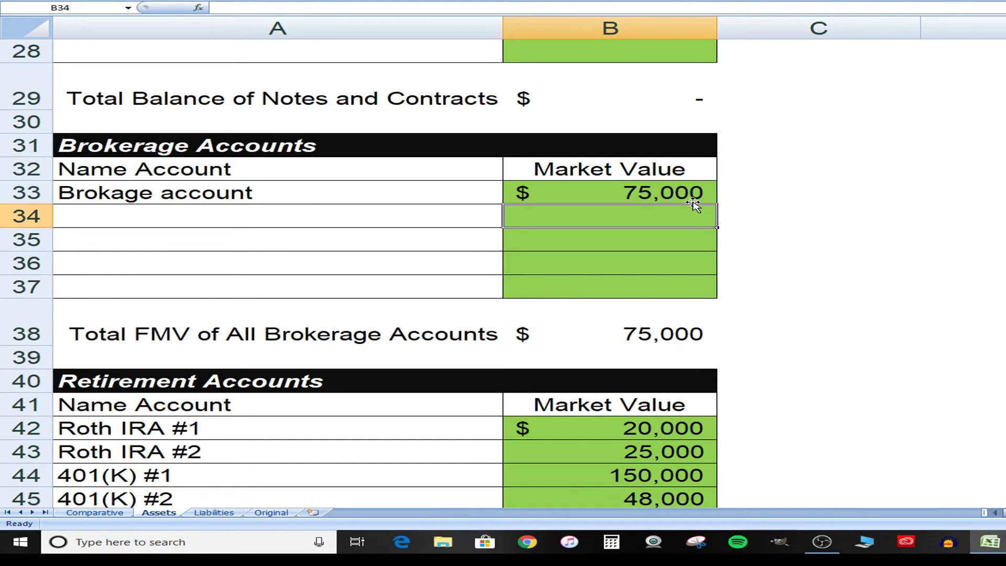
Review the Retirement Accounts section, checking the Roth IRA and 401(K) names and the 401(K) #1 market value.
scroll(533, 217, down, 2)
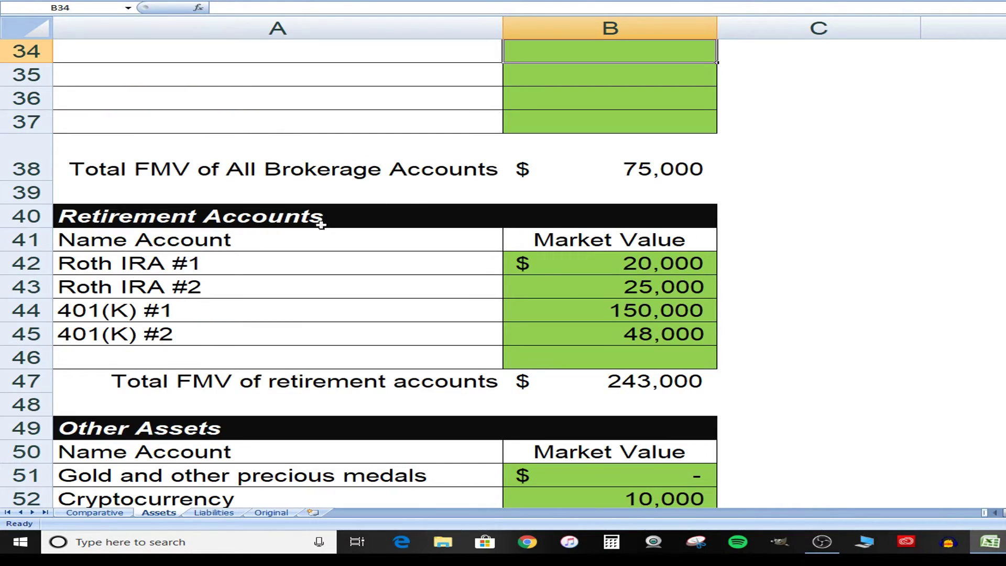
click(332, 240)
scroll(440, 276, down, 1)
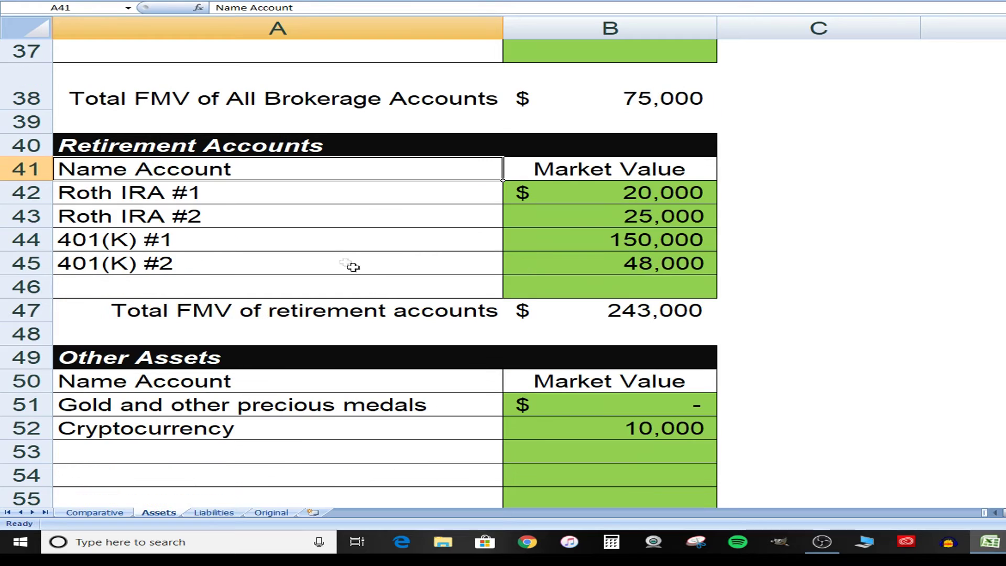
click(367, 192)
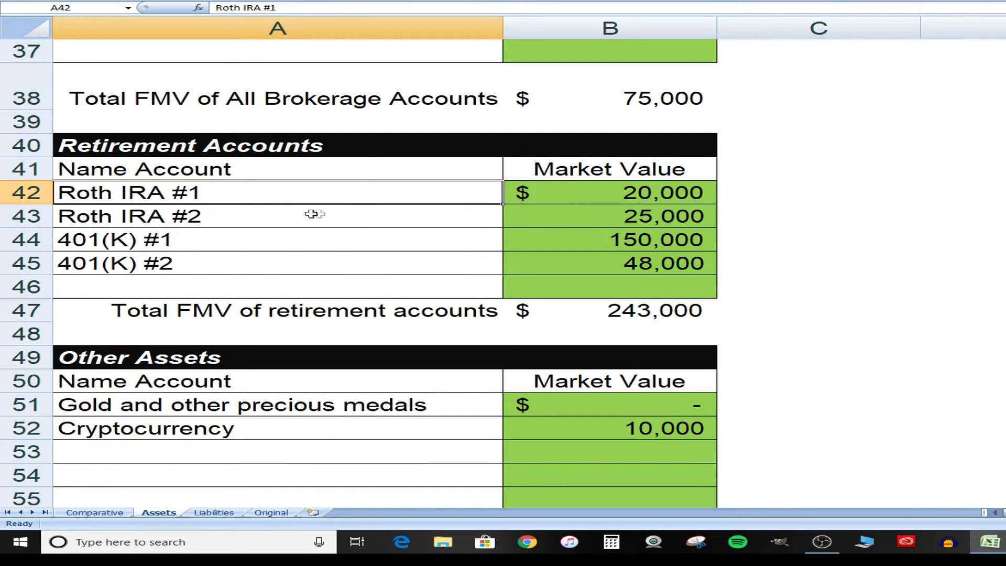
click(266, 234)
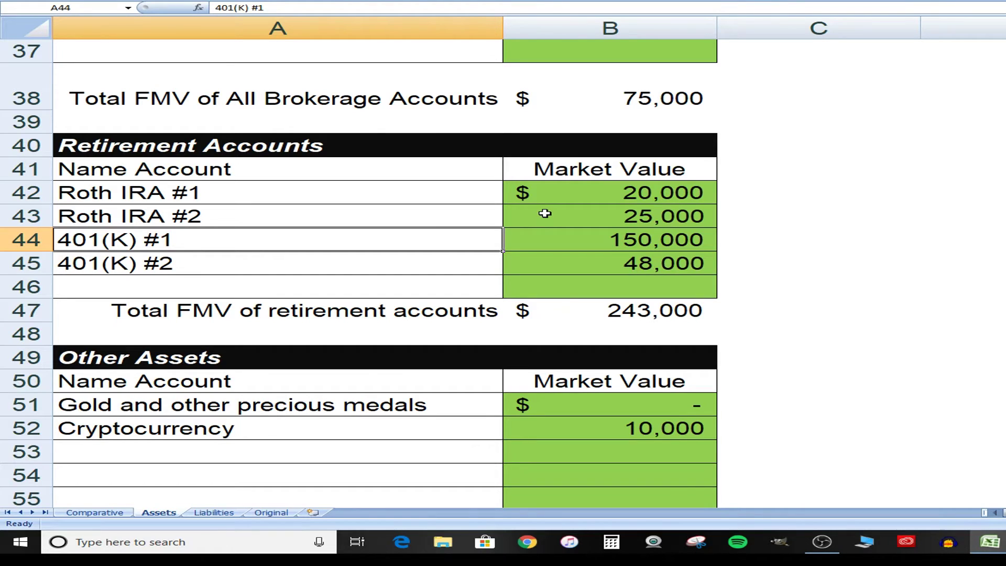
click(643, 242)
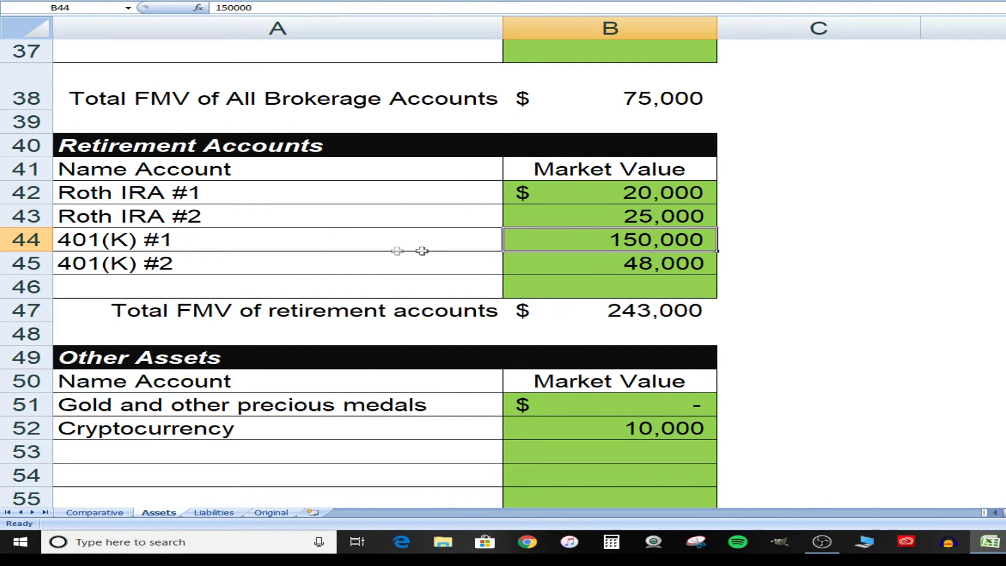
Examine the Other Assets section, including the entry for gold and other precious metals.
scroll(488, 264, down, 2)
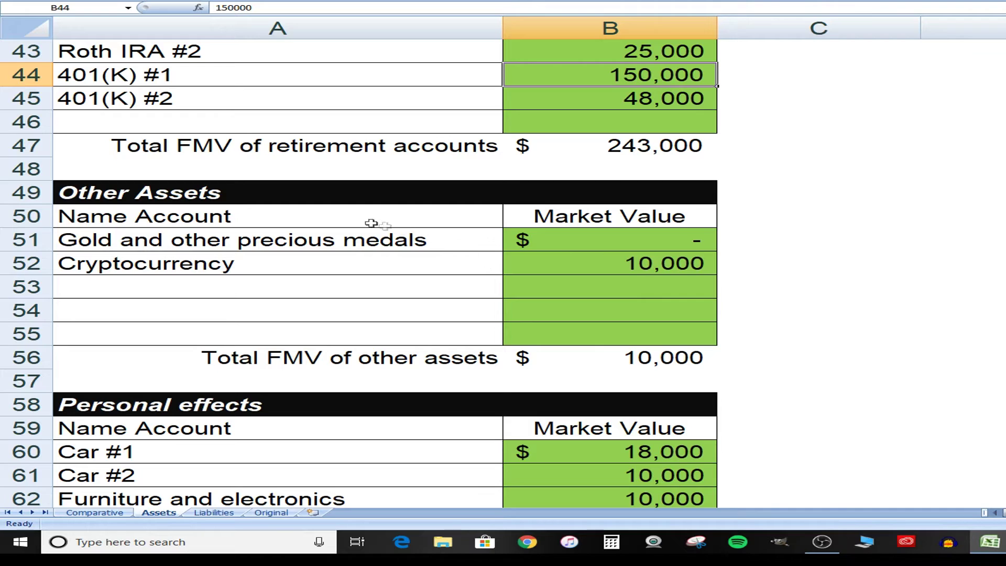
click(353, 220)
click(358, 241)
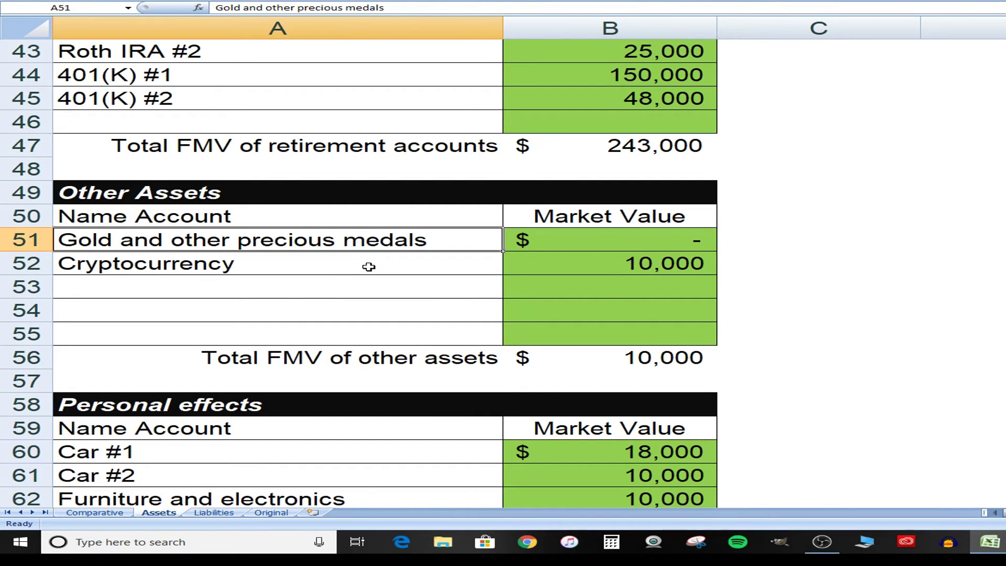
Review the Personal effects section, checking the Car #1 and Furniture and electronics entries.
scroll(369, 267, down, 3)
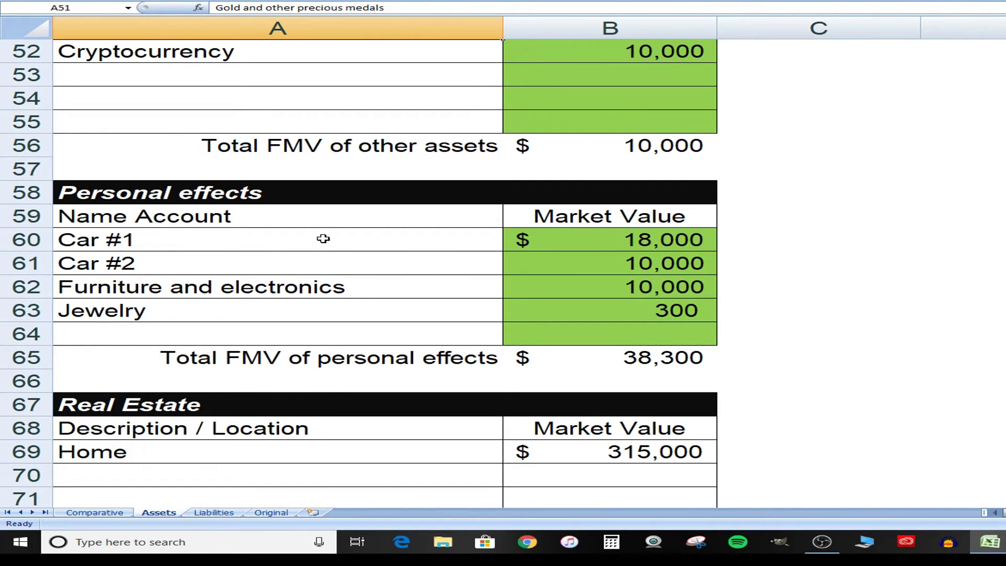
click(323, 240)
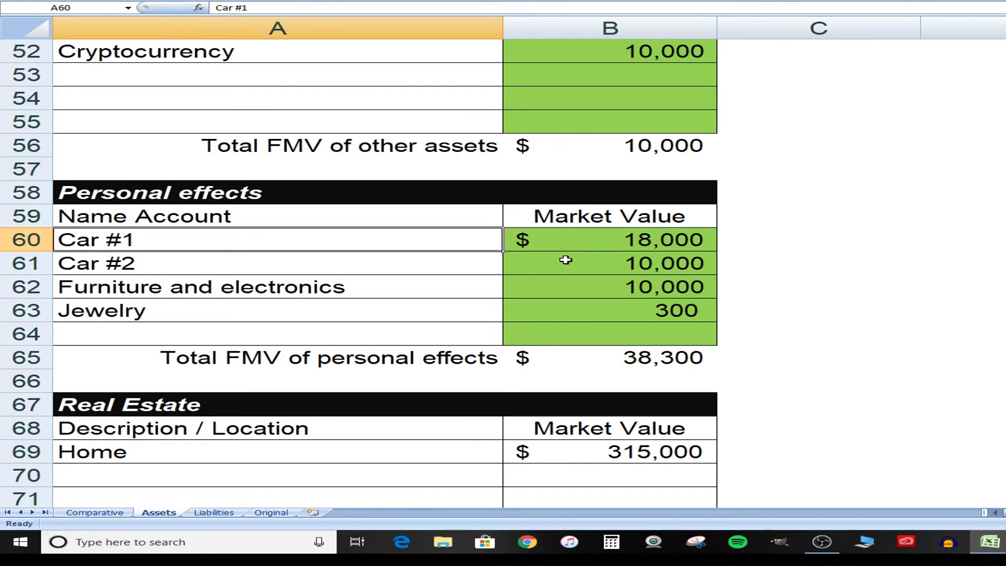
click(269, 279)
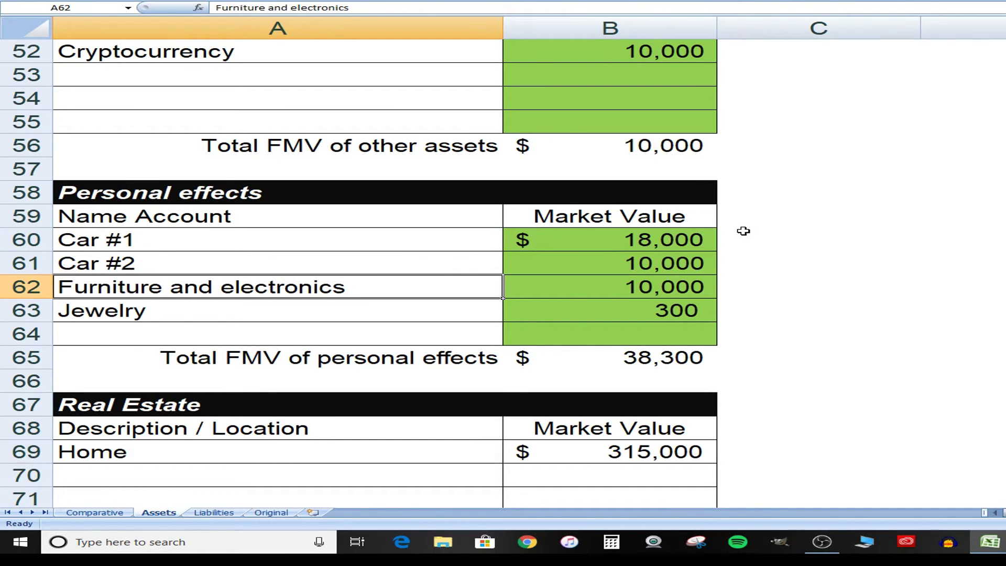
Examine the Real Estate section and its Home entry.
scroll(545, 262, down, 2)
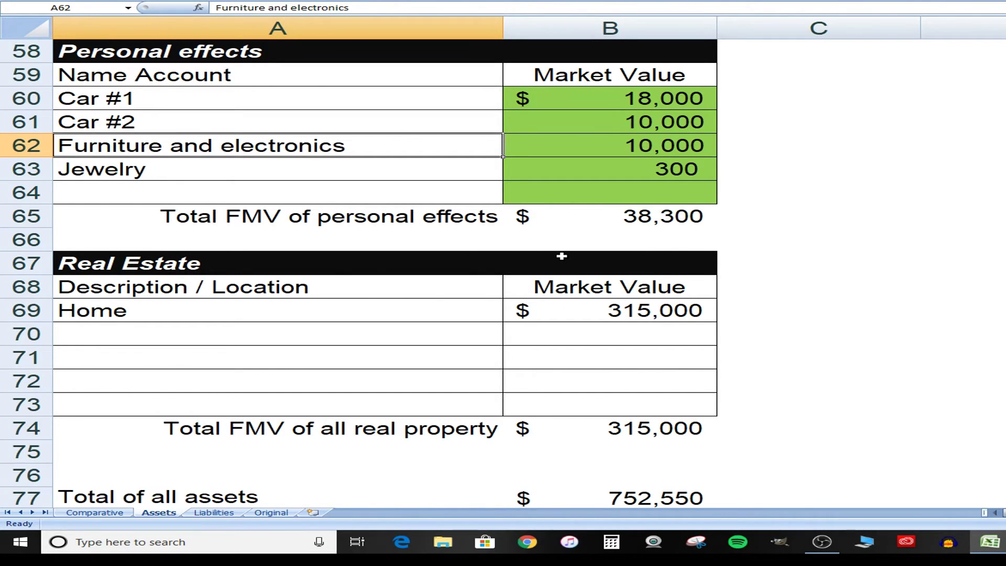
scroll(562, 256, up, 1)
scroll(562, 256, down, 1)
click(304, 303)
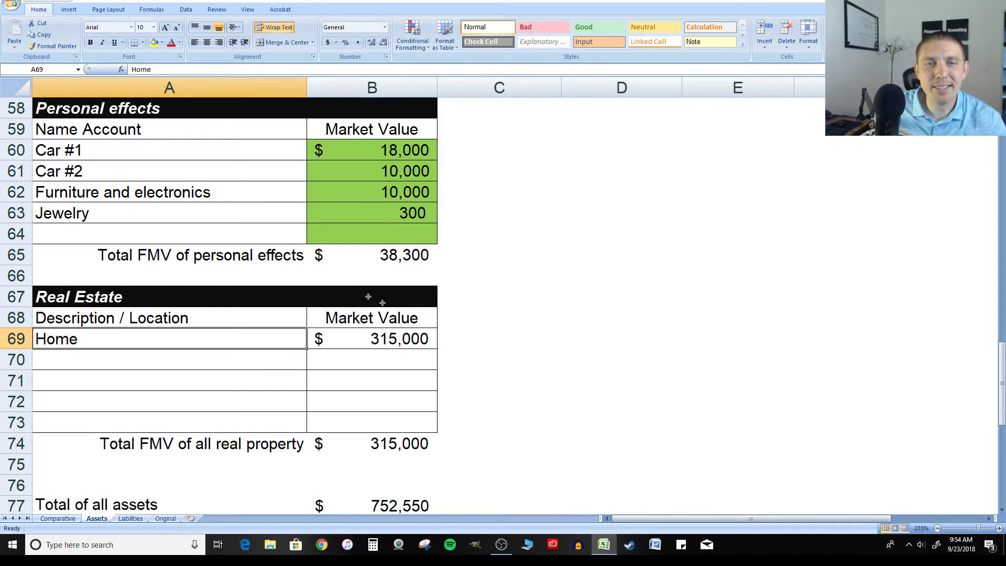
Check the Total of all assets row and the formula behind its amount.
scroll(400, 316, down, 2)
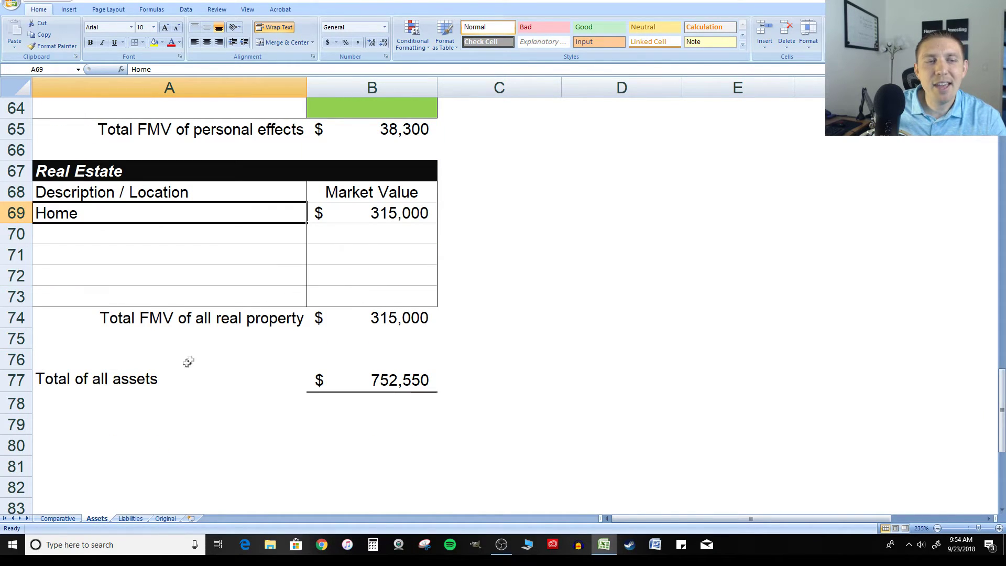
click(116, 383)
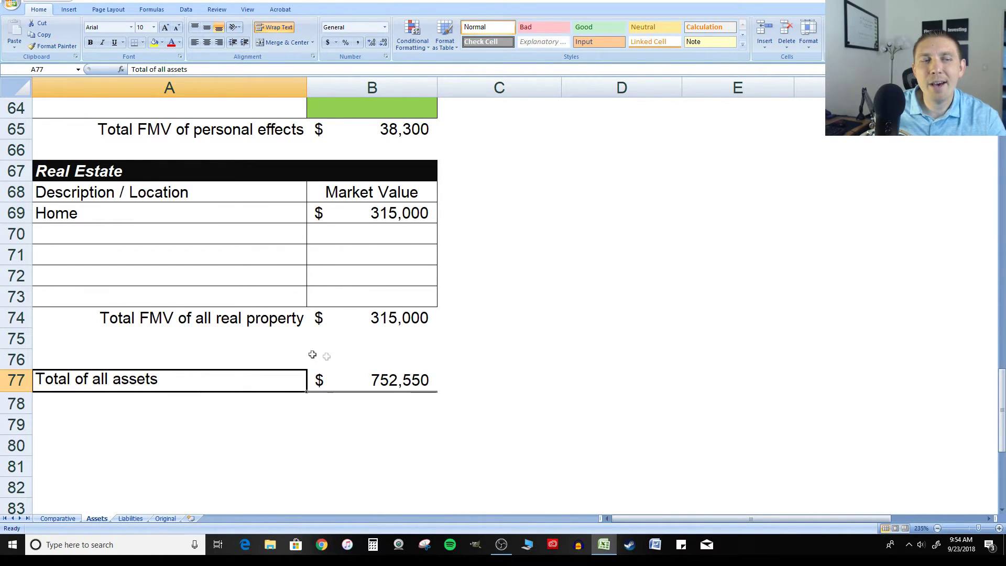
click(425, 373)
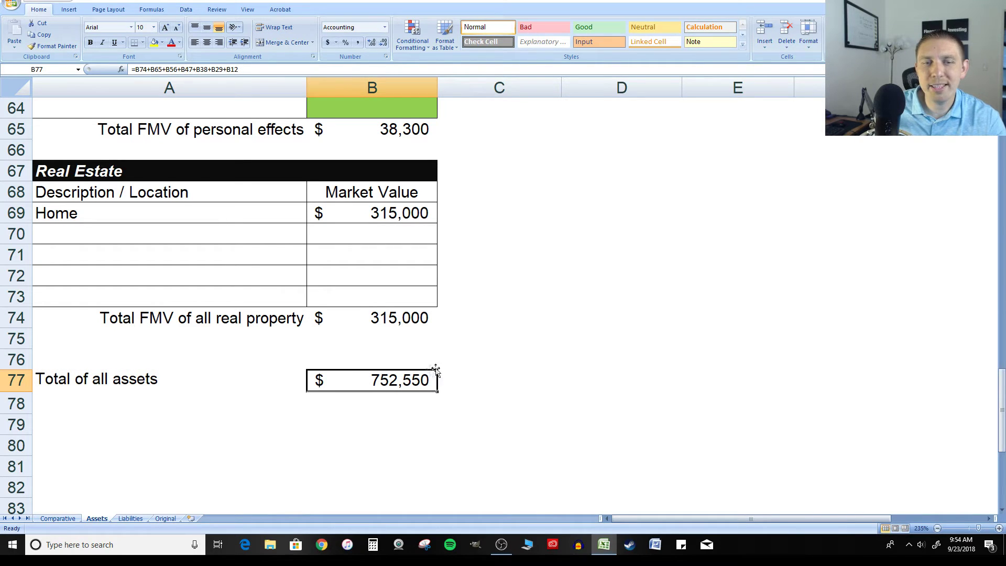
Open the Total of all assets formula in its cell and trace the highlighted section totals it adds up throughout the sheet.
double_click(397, 383)
scroll(422, 352, up, 4)
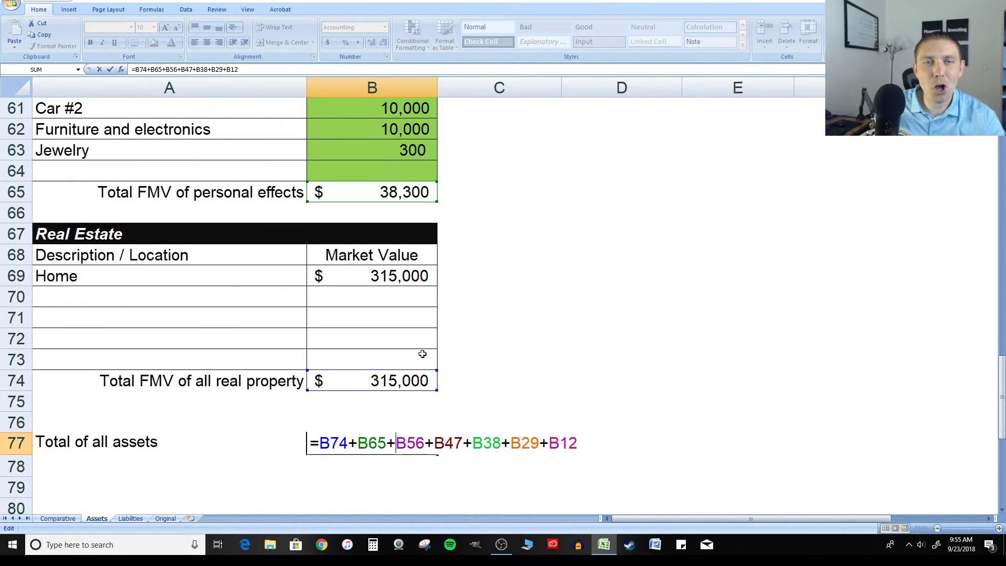
scroll(418, 273, up, 16)
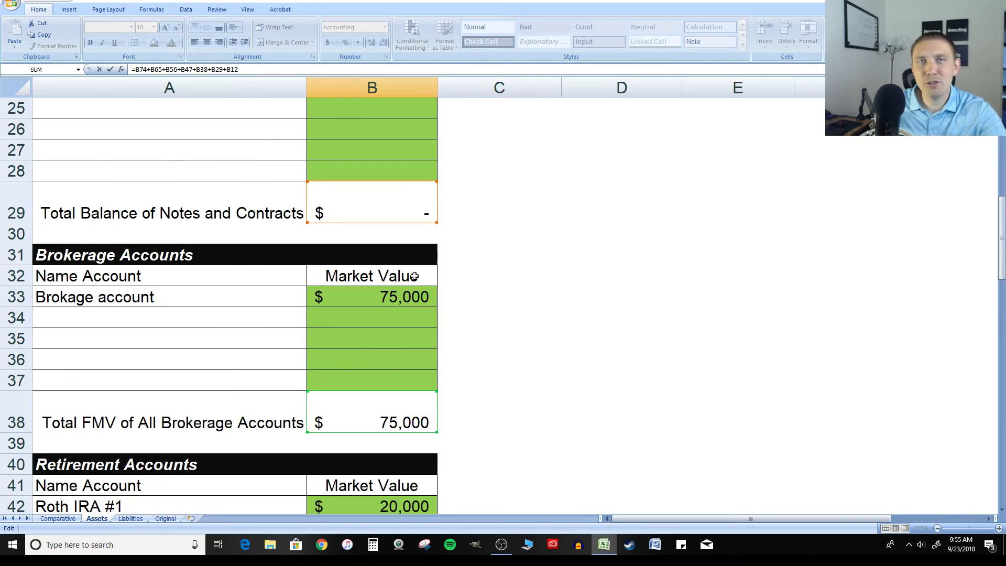
scroll(432, 263, up, 1)
scroll(419, 270, down, 14)
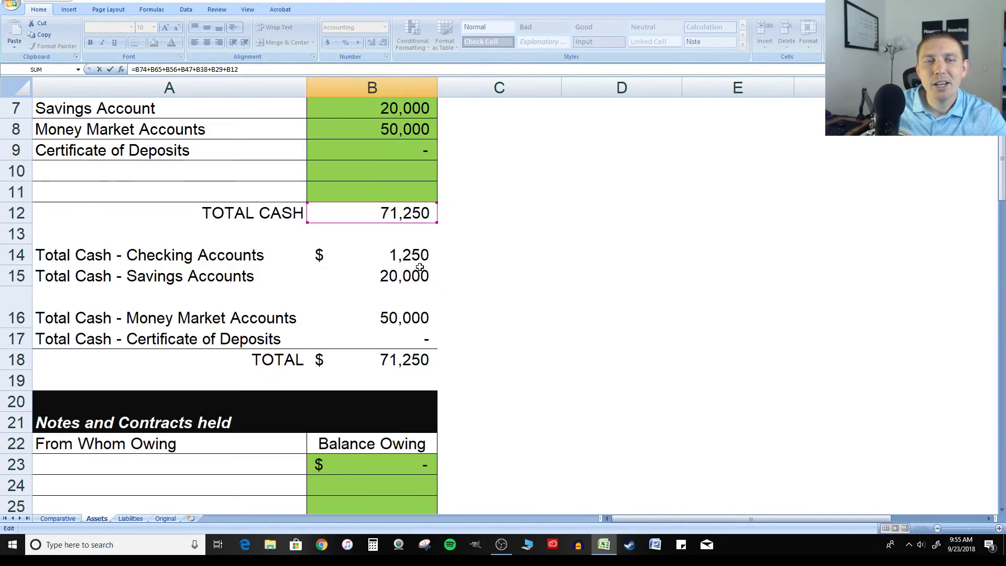
scroll(410, 276, down, 9)
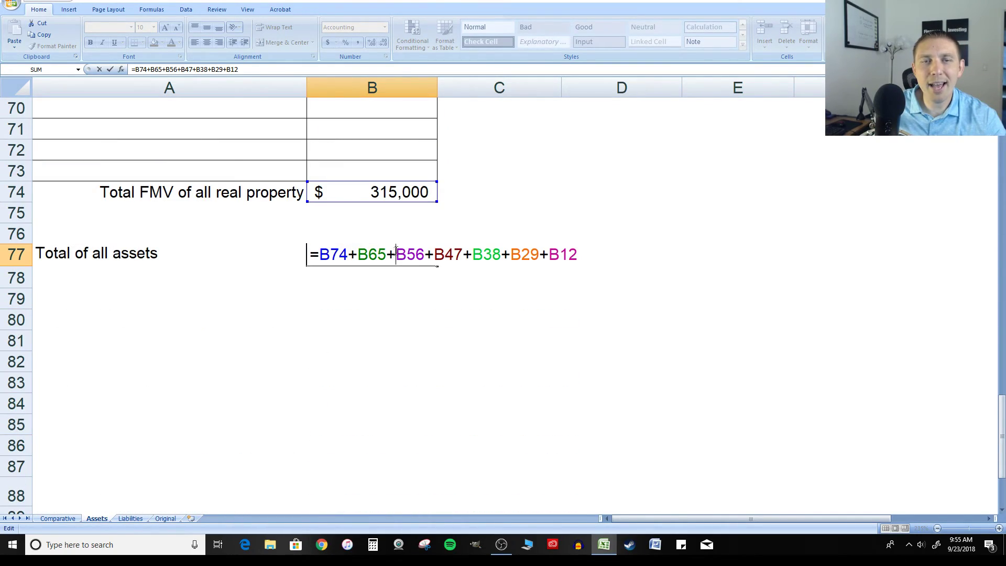
Compare the Assets sheet's Total of all assets with the Total Assets amount on the Comparative sheet.
key(shift+Return)
scroll(396, 257, up, 1)
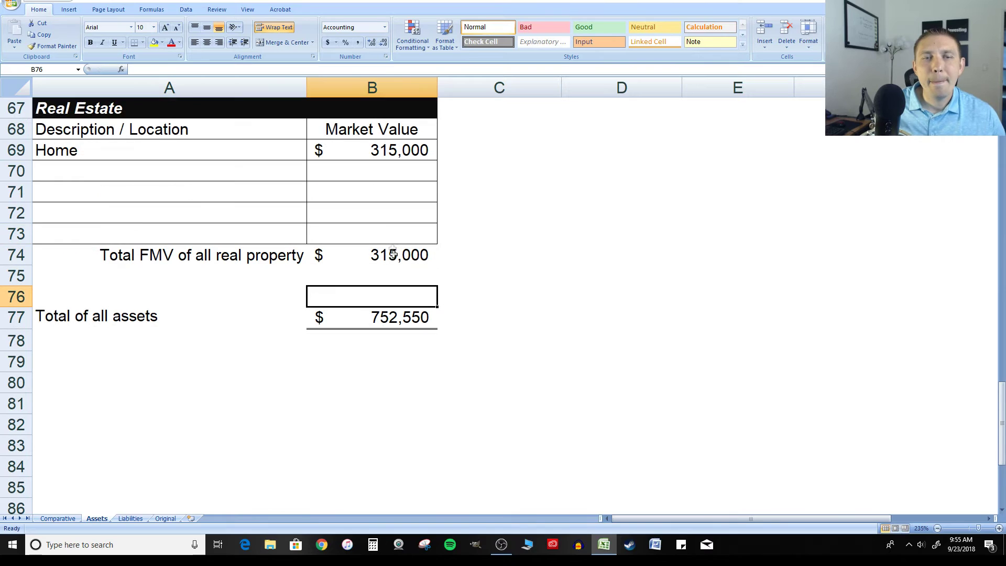
click(383, 317)
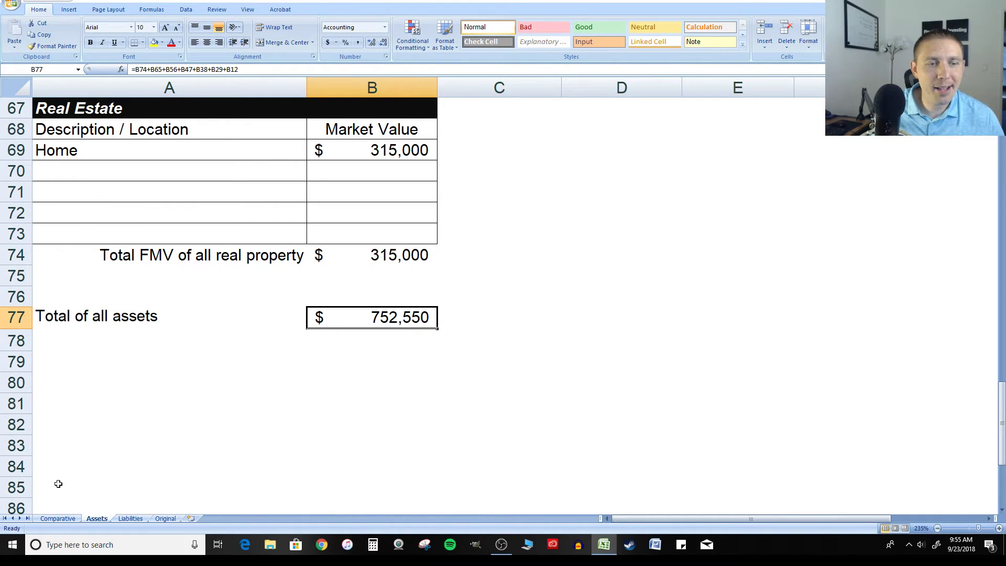
click(58, 518)
scroll(287, 277, down, 2)
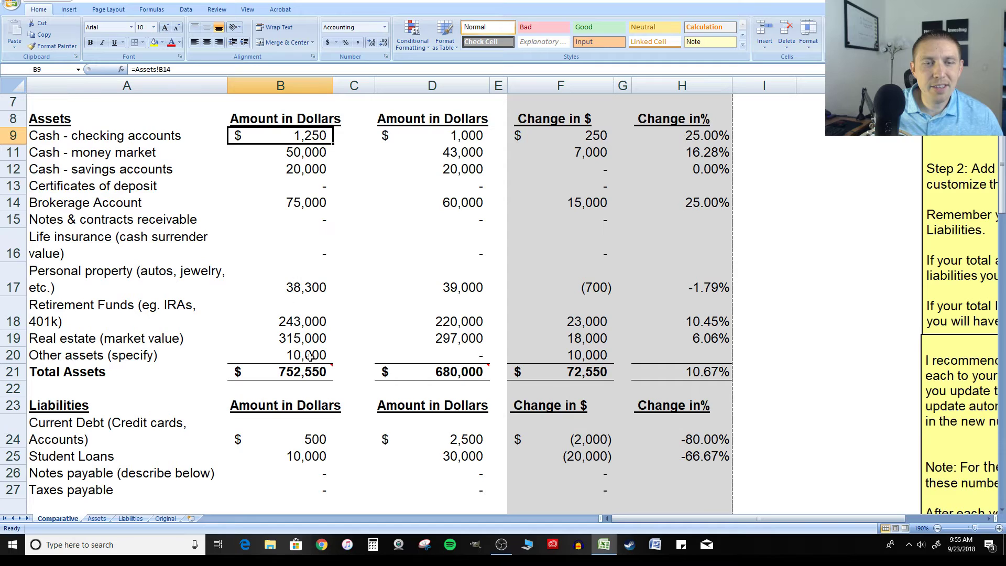
click(302, 377)
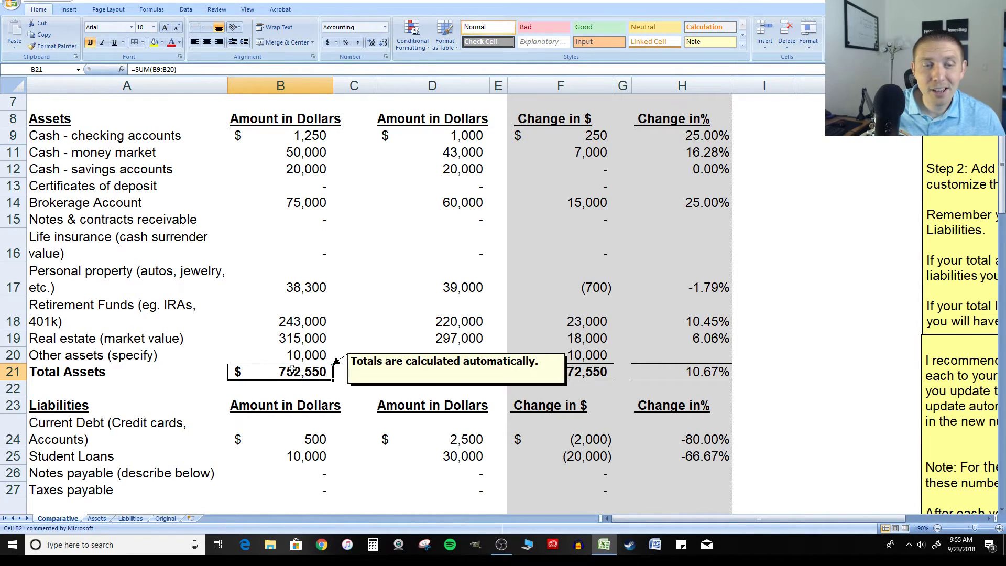
click(97, 519)
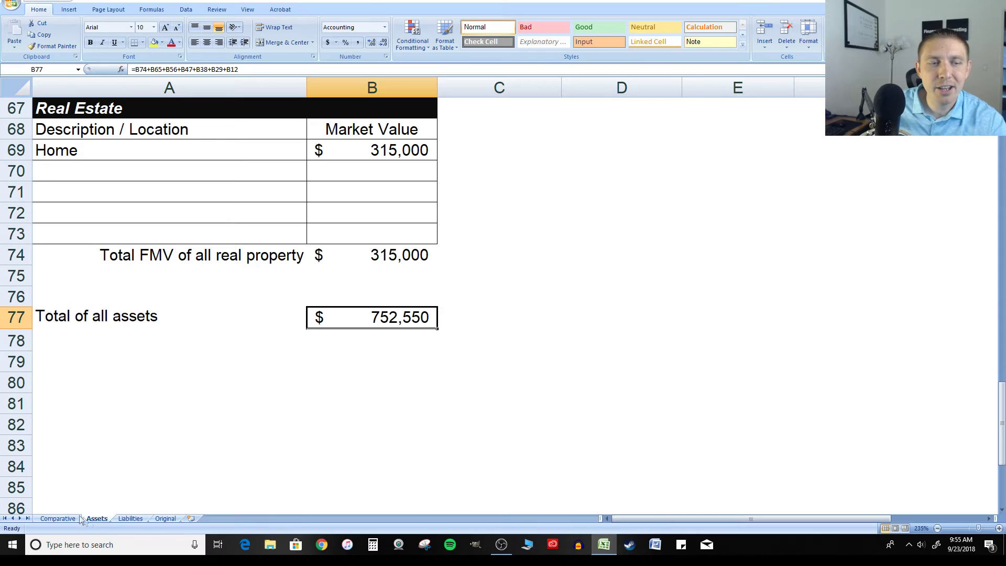
click(59, 518)
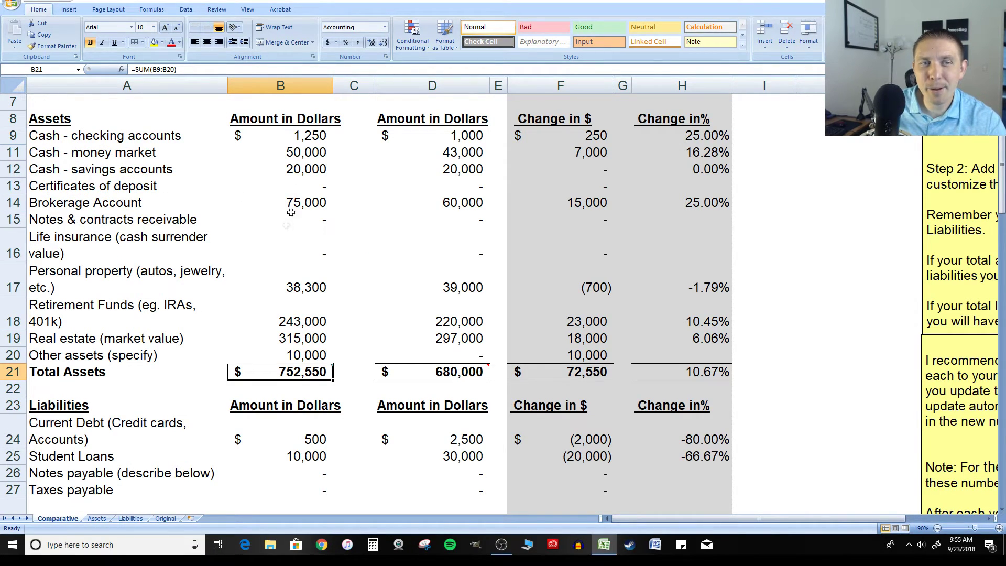
Return to the Assets sheet and retrace the section totals feeding the Total of all assets formula, leaving it unedited.
click(98, 518)
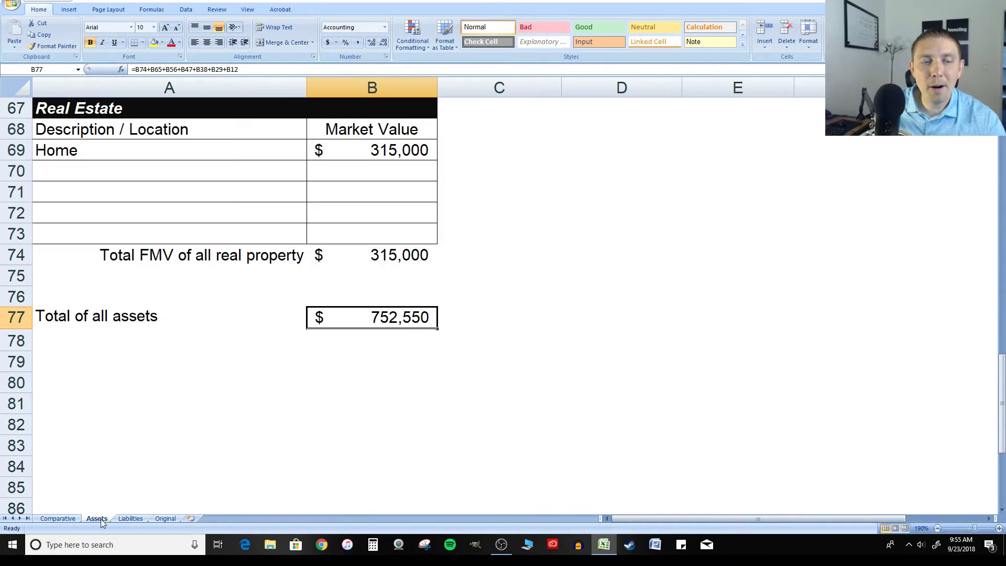
double_click(388, 319)
scroll(434, 234, up, 11)
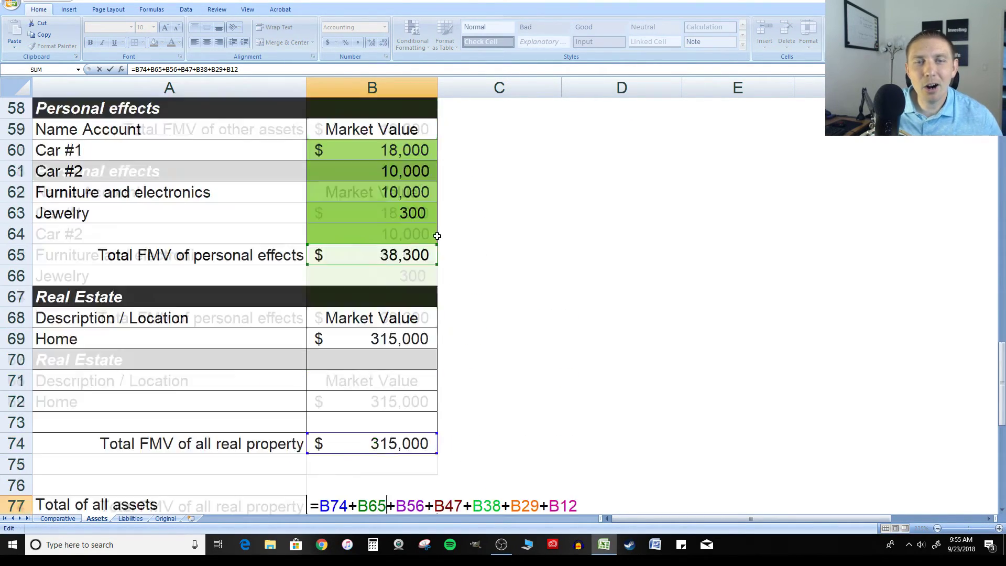
scroll(484, 191, up, 11)
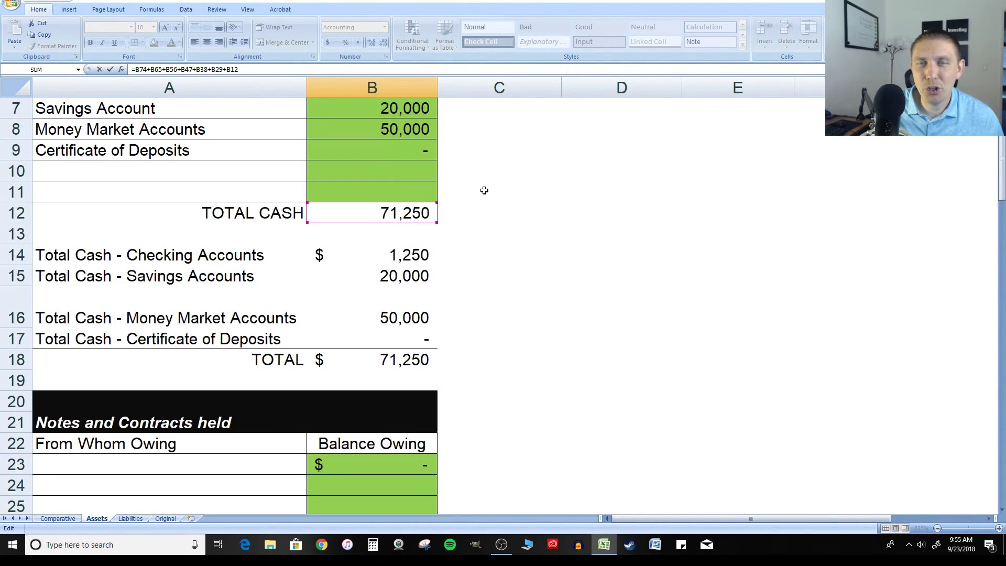
scroll(514, 189, down, 19)
click(504, 199)
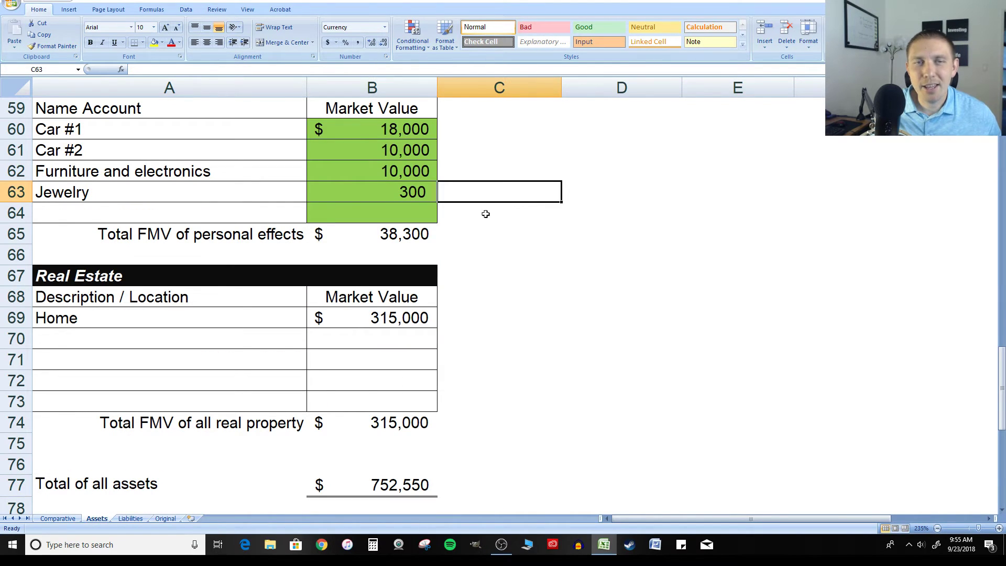
Inspect the TOTAL CASH formula, the checking accounts subtotal and the TOTAL below it in the Assets sheet's cash section.
scroll(510, 216, up, 19)
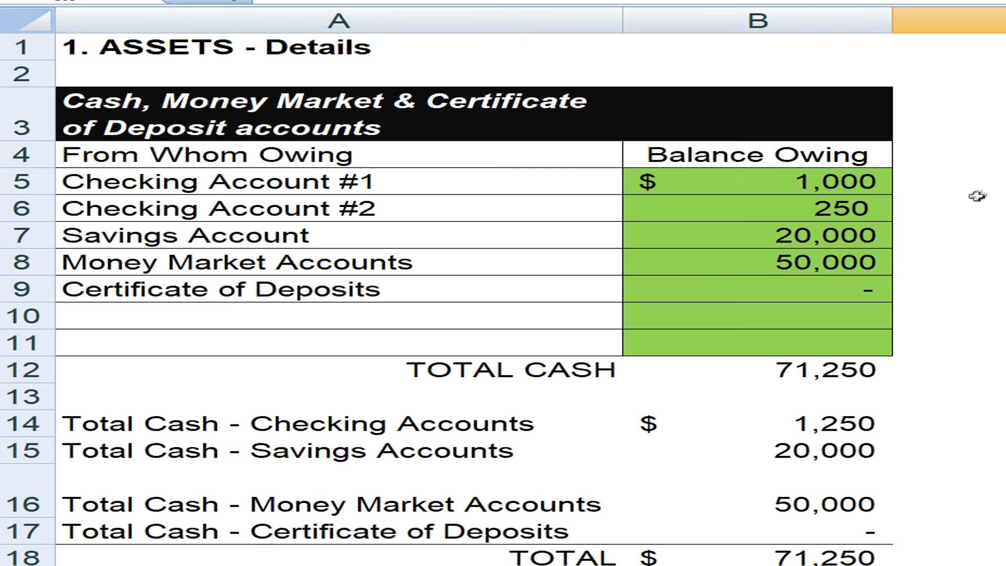
scroll(977, 197, down, 1)
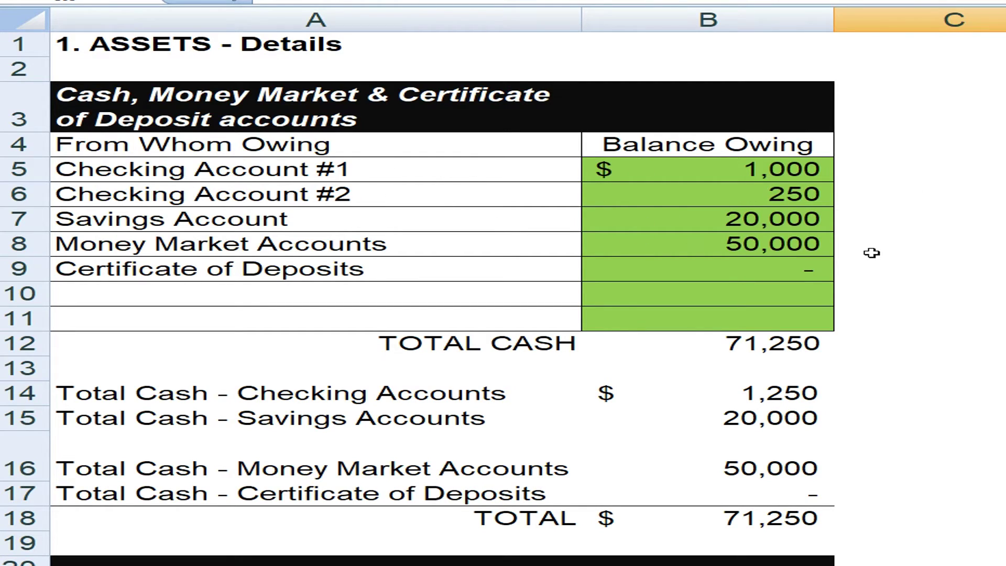
click(771, 341)
double_click(770, 341)
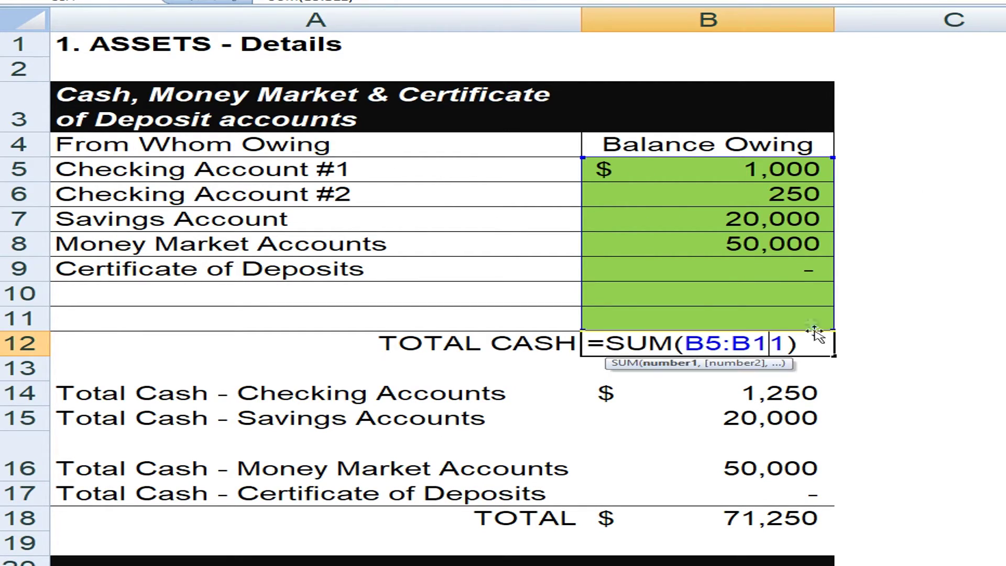
click(910, 292)
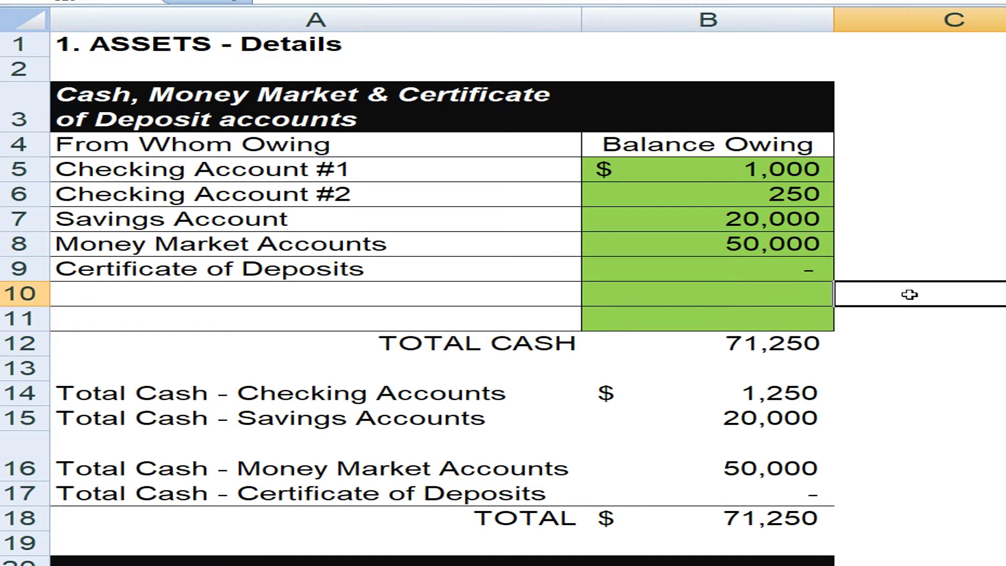
click(755, 397)
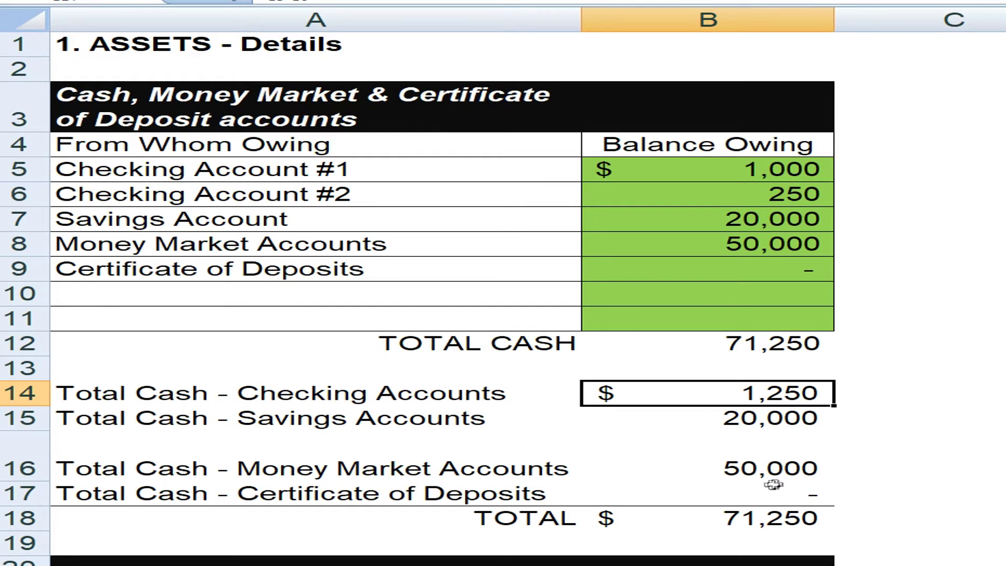
click(755, 521)
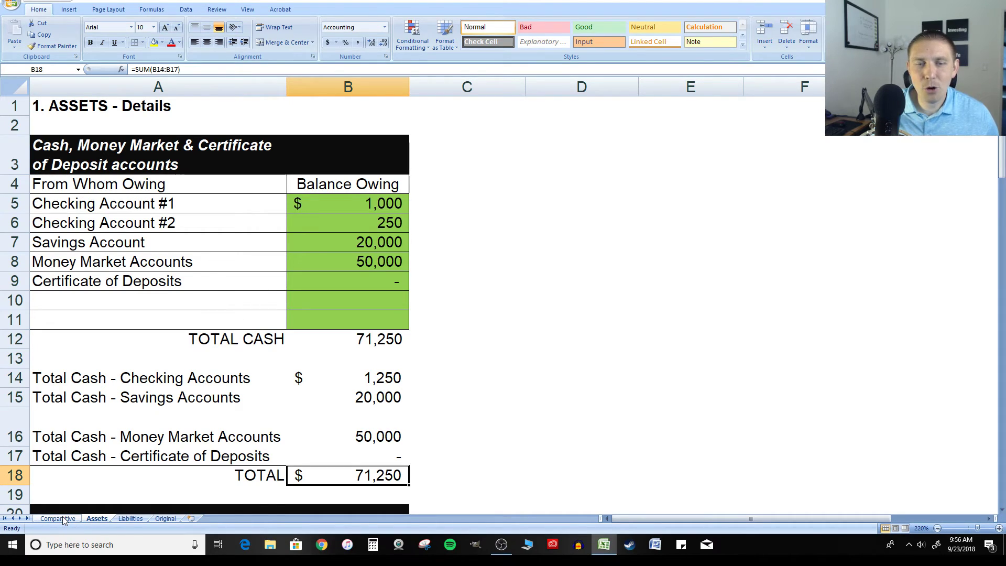
Compare the Comparative sheet's checking, money market and savings amounts with the Assets sheet's cash total, and check the Personal property link.
click(59, 519)
click(313, 169)
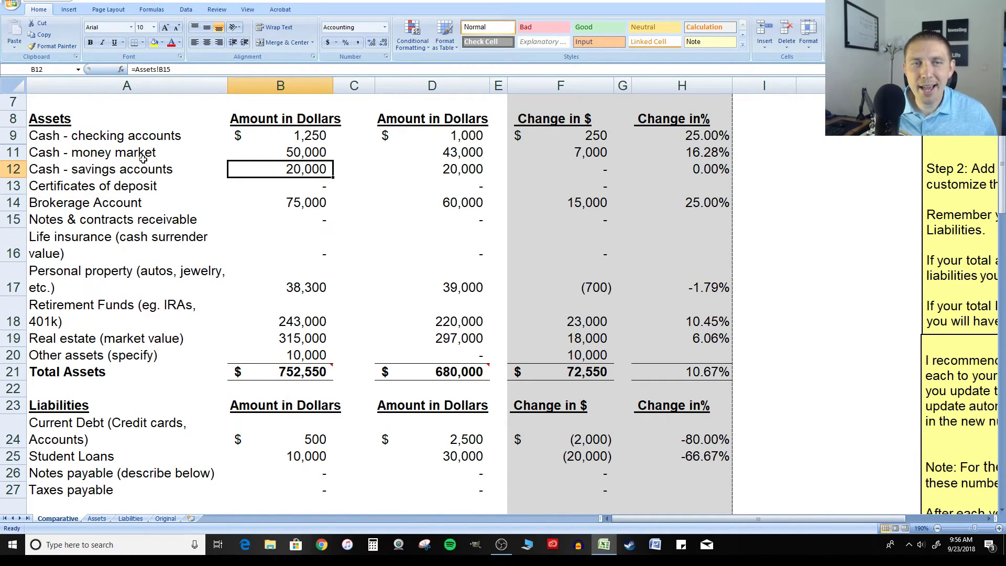
drag(315, 137, 316, 167)
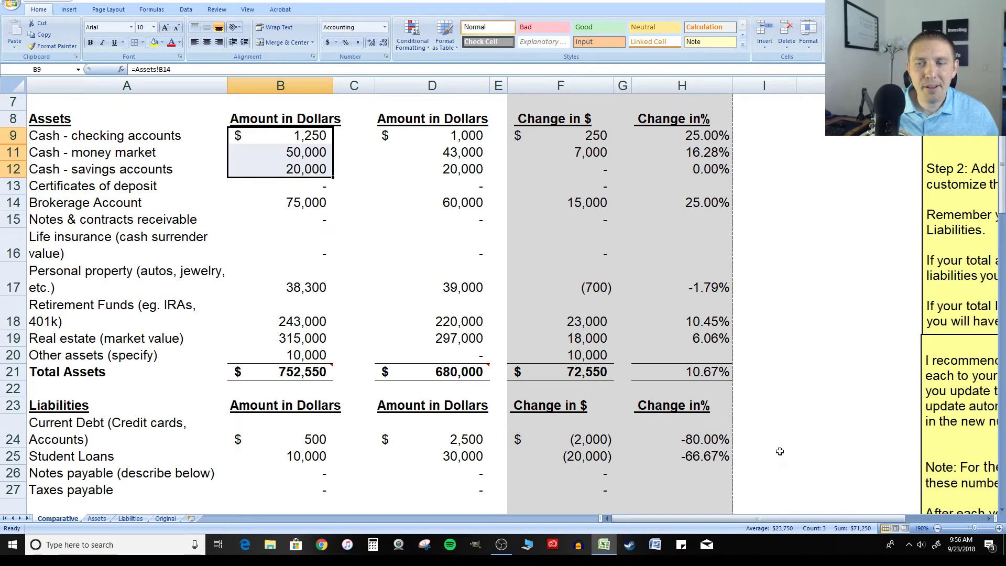
click(97, 519)
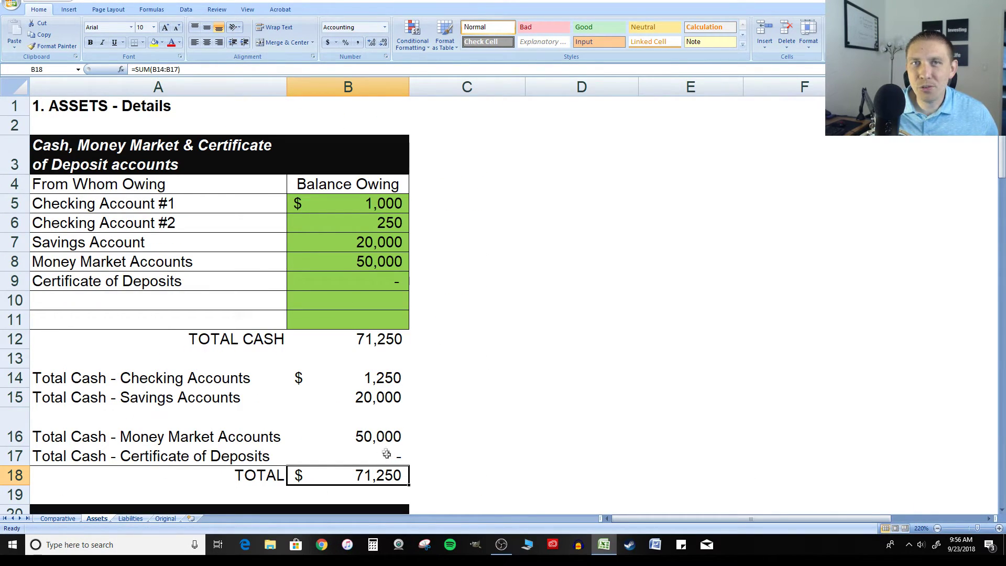
click(66, 520)
click(311, 285)
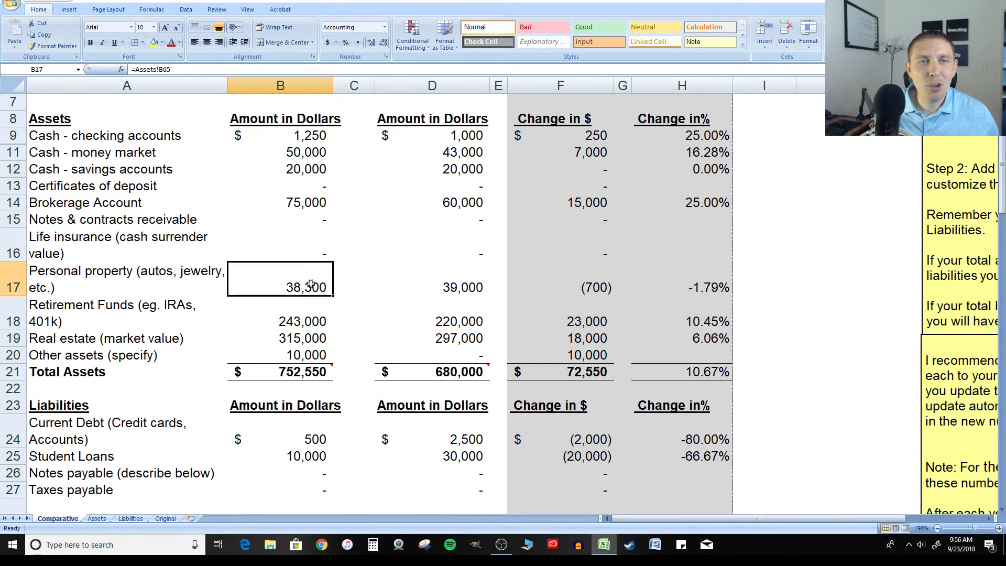
Link the checking accounts amount in B9 of the Comparative sheet to Total Cash - Checking Accounts with =Assets!B14.
click(316, 139)
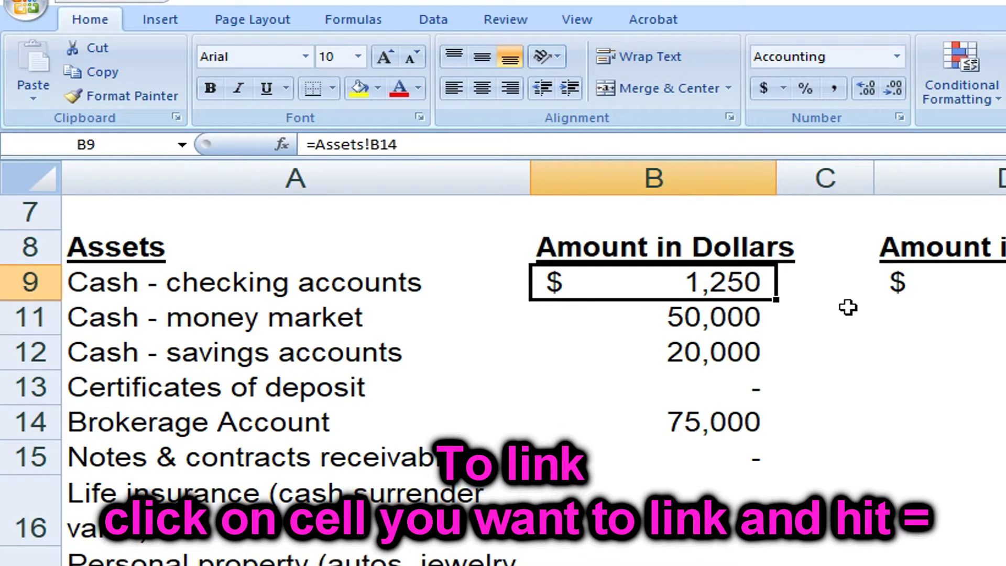
text(=)
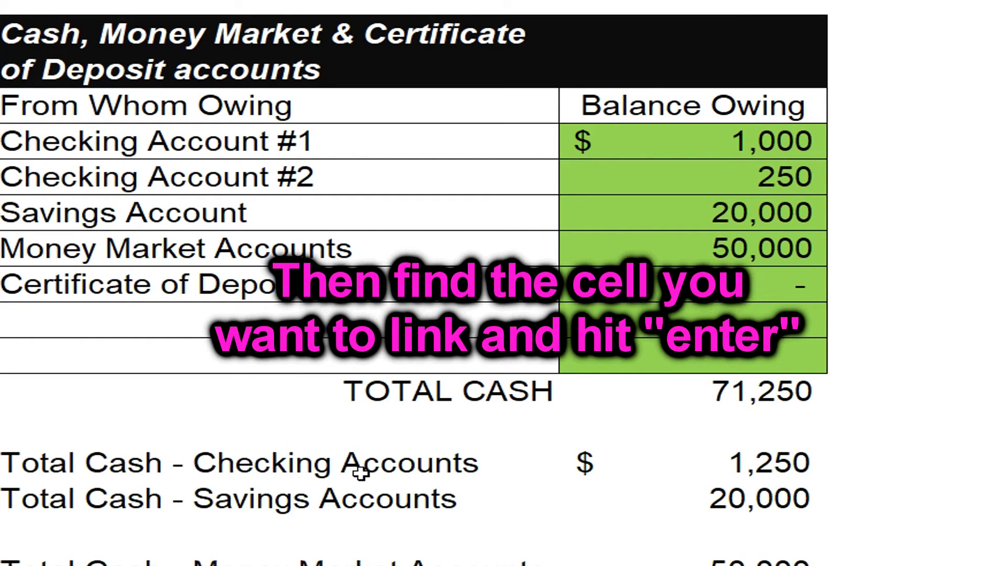
click(753, 463)
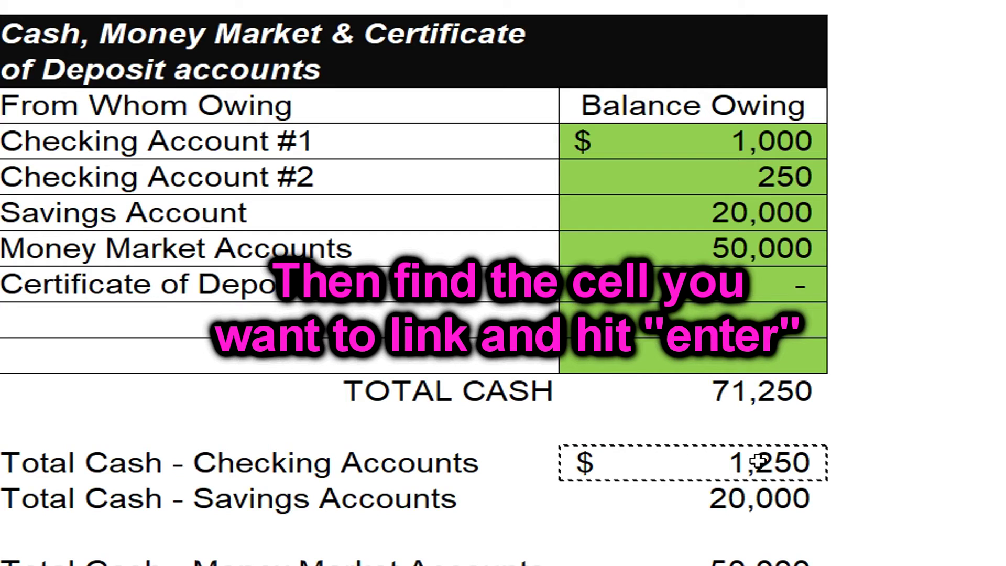
key(Return)
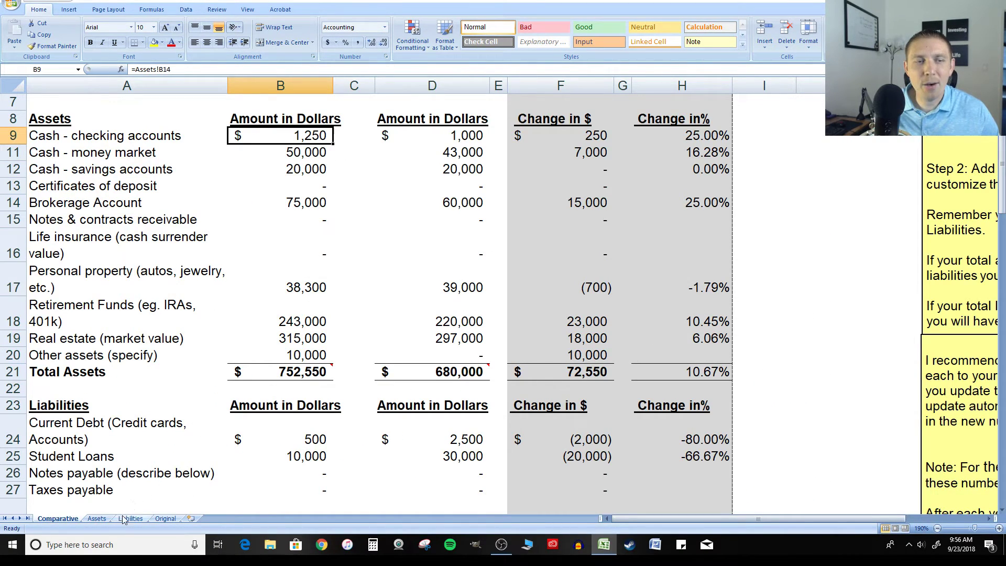
Set the Certificate of Deposits balance on the Assets sheet to 20000.
click(97, 519)
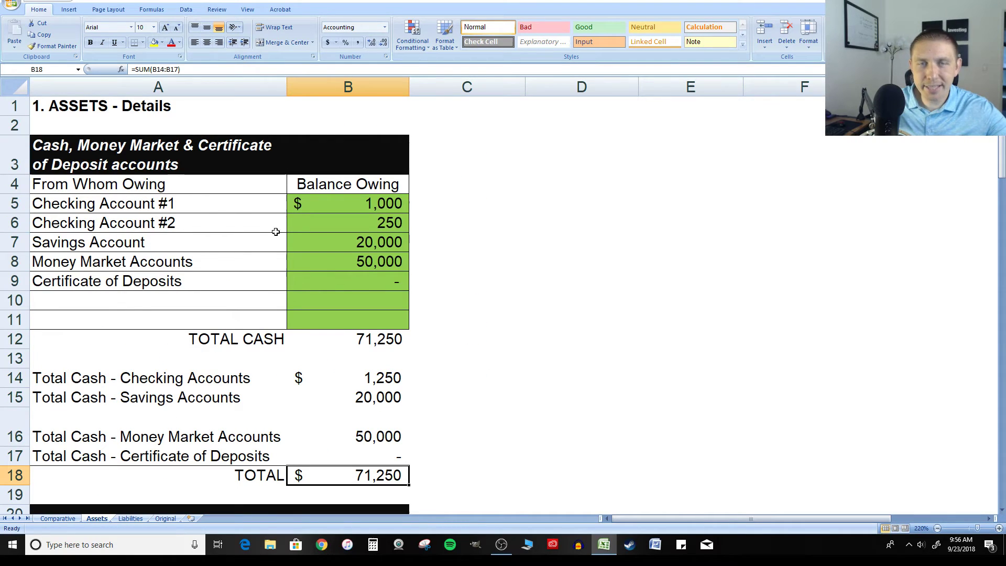
click(329, 281)
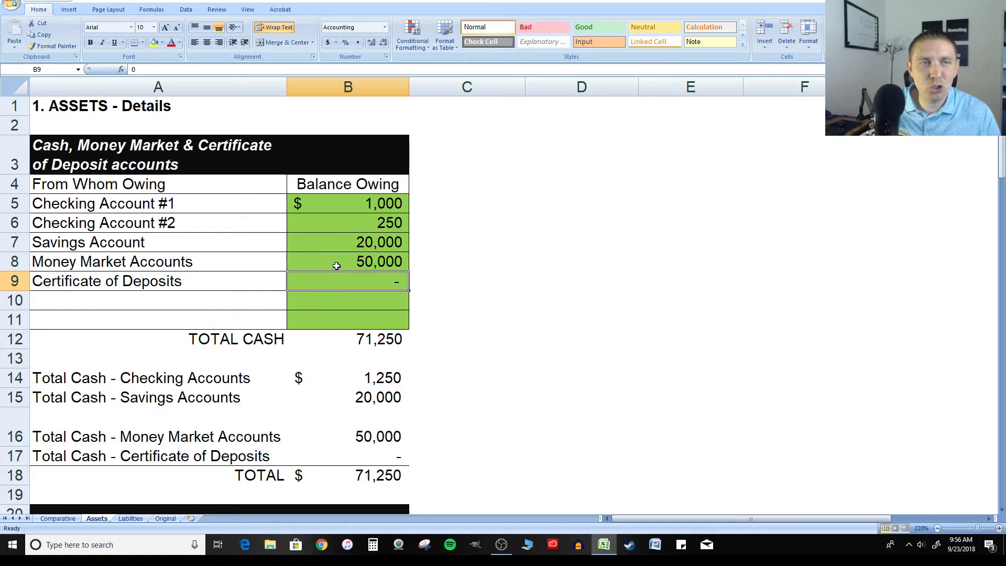
text(20000)
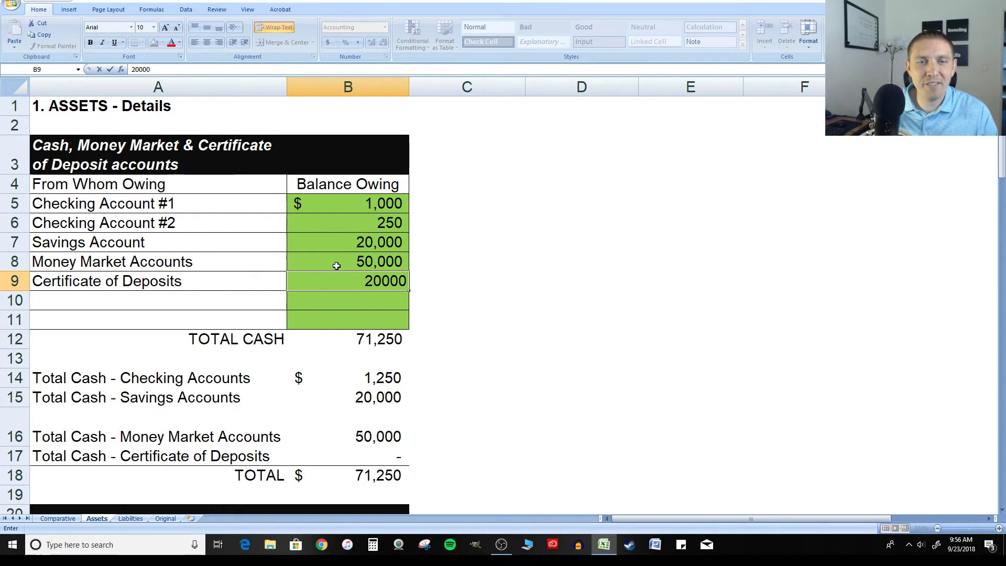
key(Return)
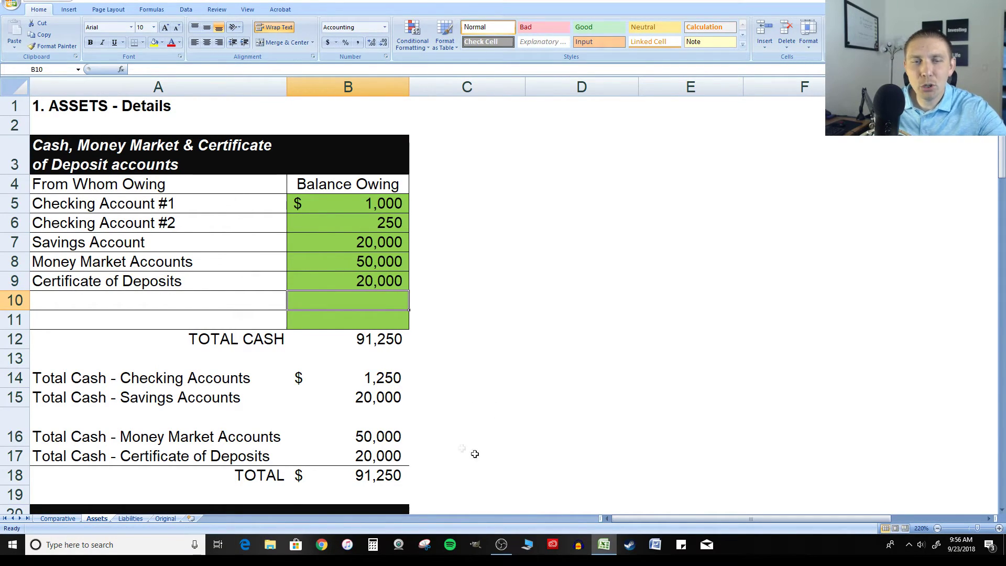
Check the Assets sheet's cash TOTAL and the linked Certificates of deposit amount on the Comparative sheet.
click(393, 473)
click(57, 518)
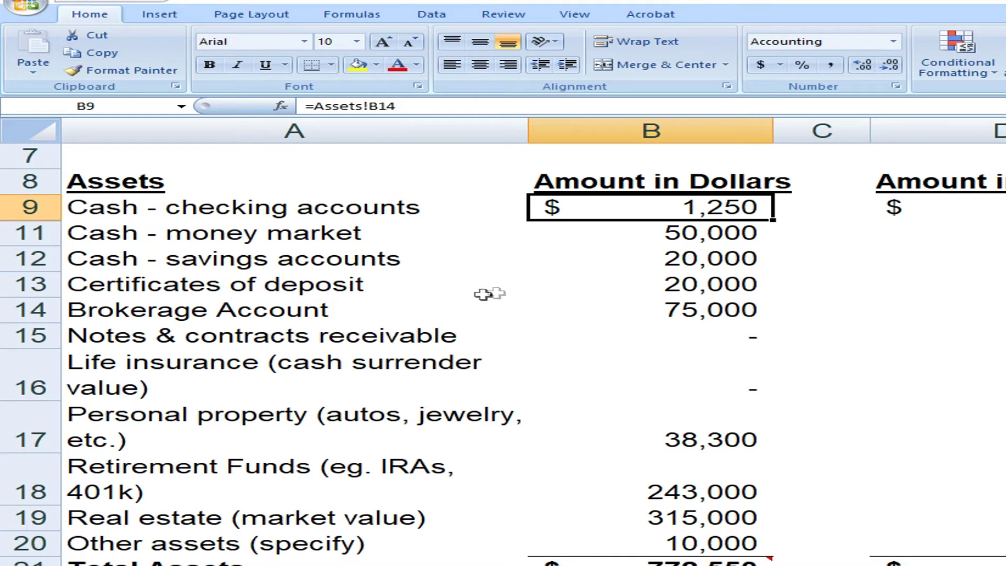
click(299, 190)
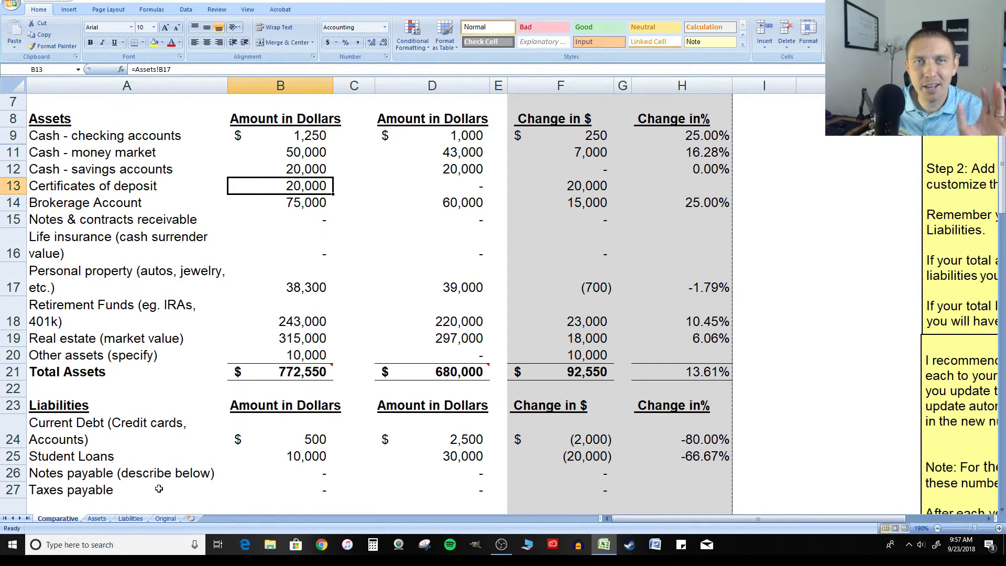
Clear the Certificate of Deposits balance on the Assets sheet and check the linked amount on the Comparative sheet.
click(97, 518)
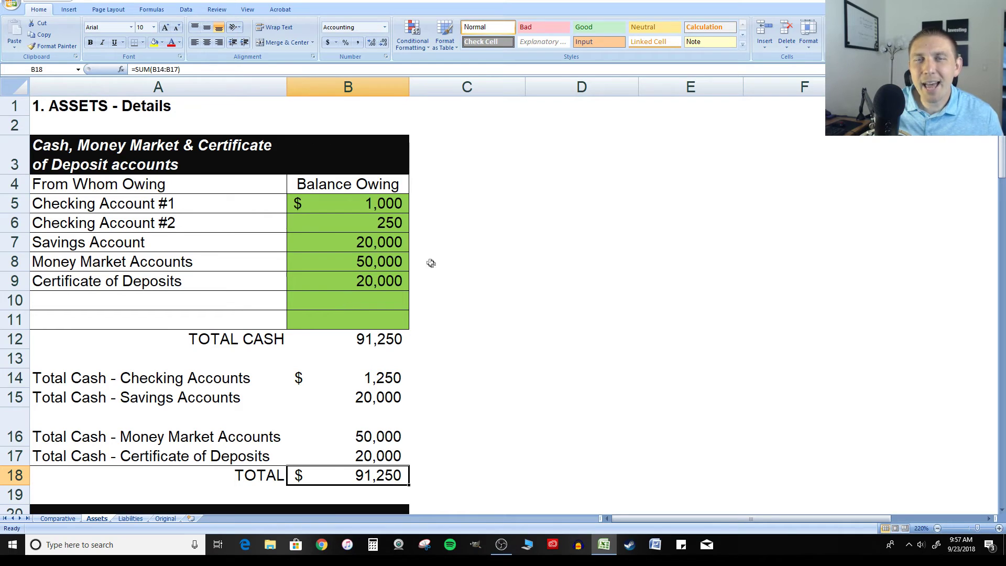
click(346, 280)
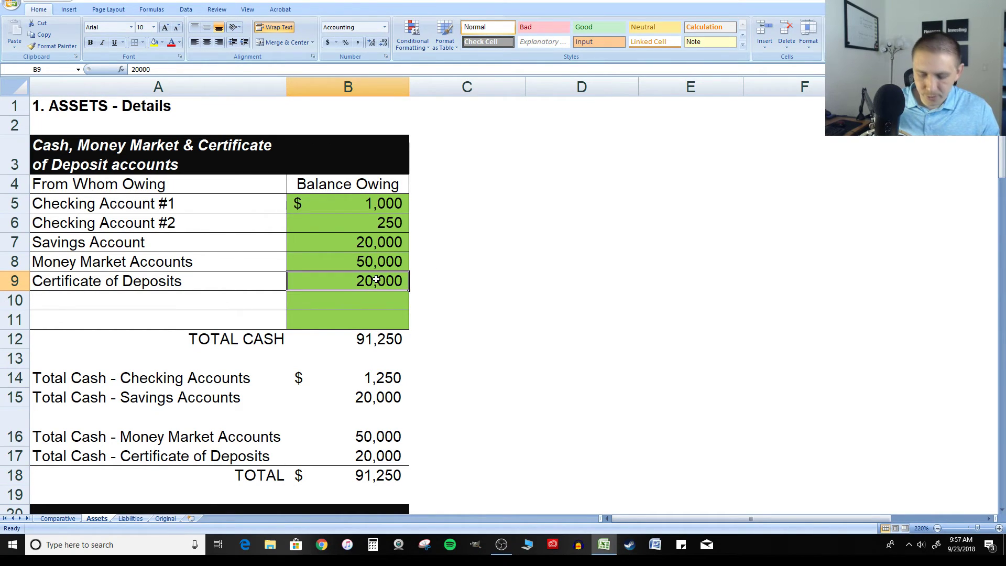
key(Delete)
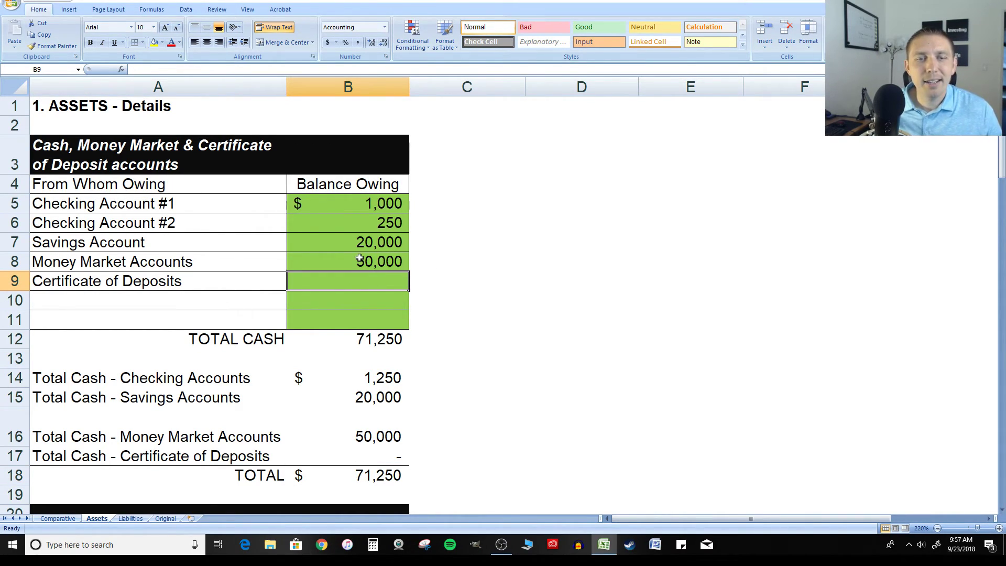
click(70, 519)
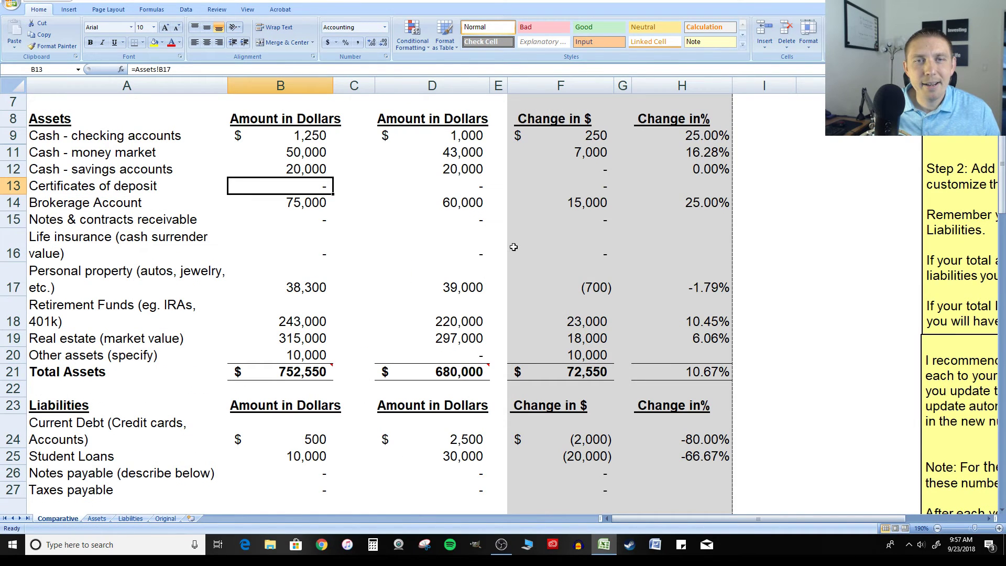
Open the Liabilities sheet to view its credit card, personal loan, mortgage and student loan details.
click(131, 519)
click(331, 205)
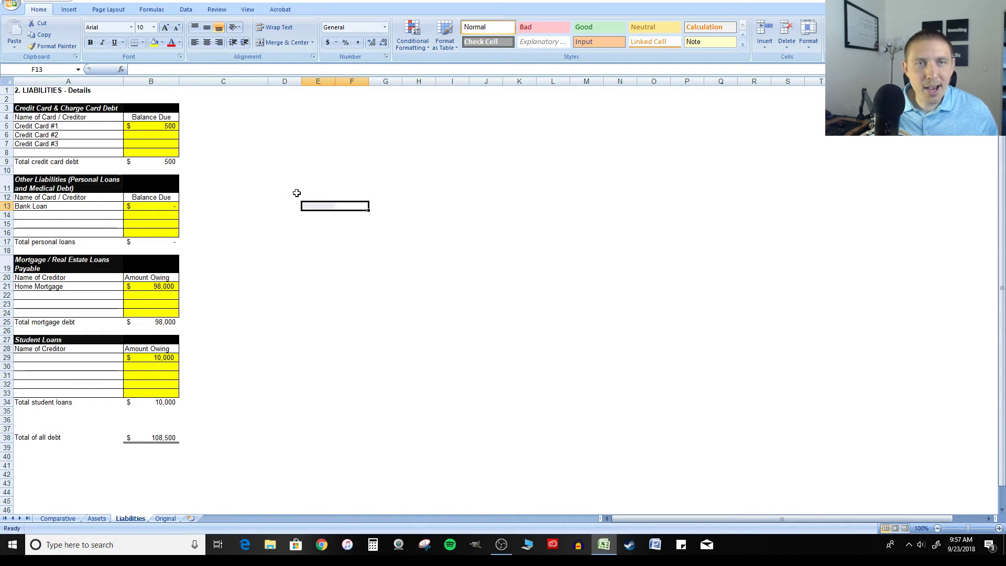
Examine the Credit Card #1 entry and its balance due on the Liabilities sheet.
scroll(298, 194, up, 5)
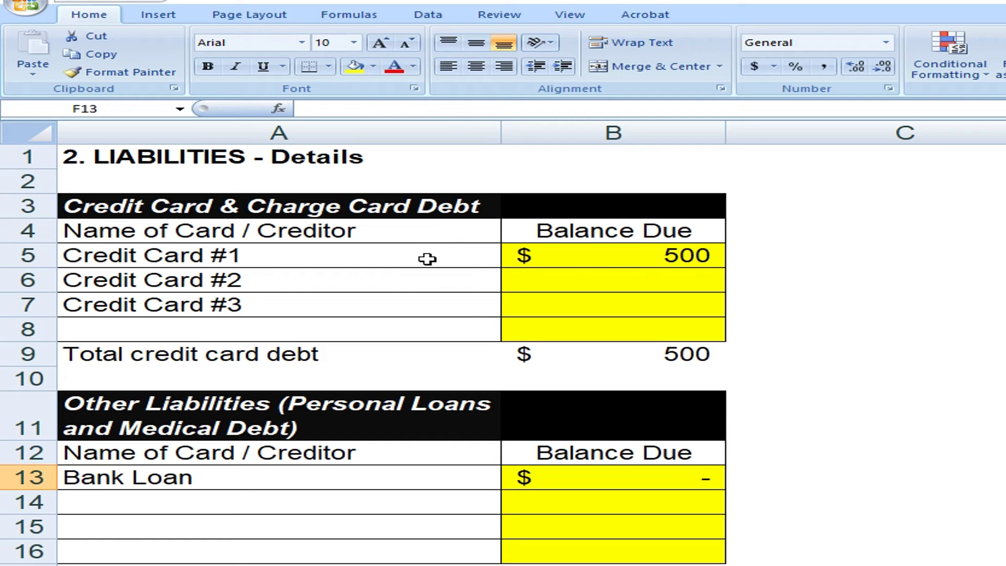
click(185, 165)
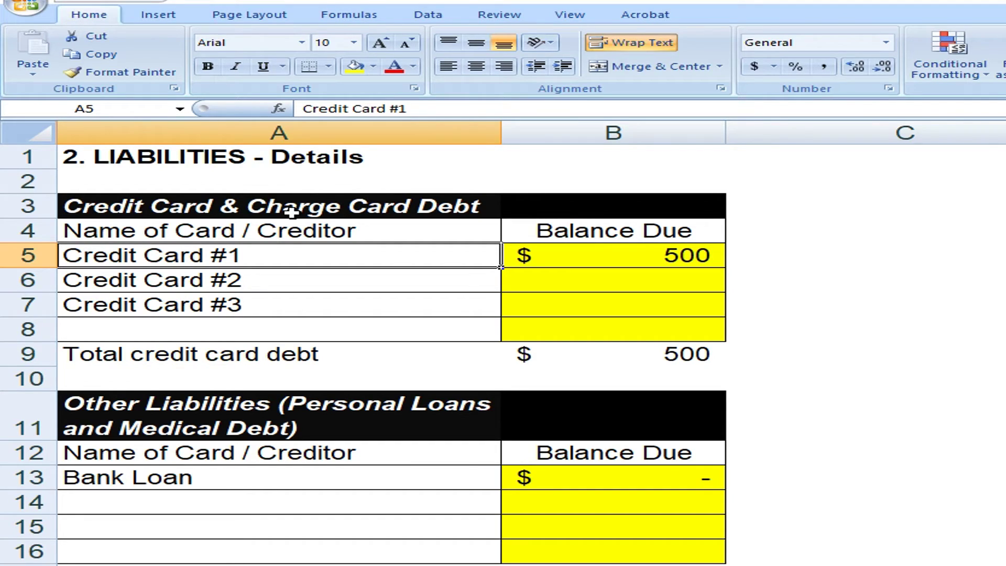
click(635, 255)
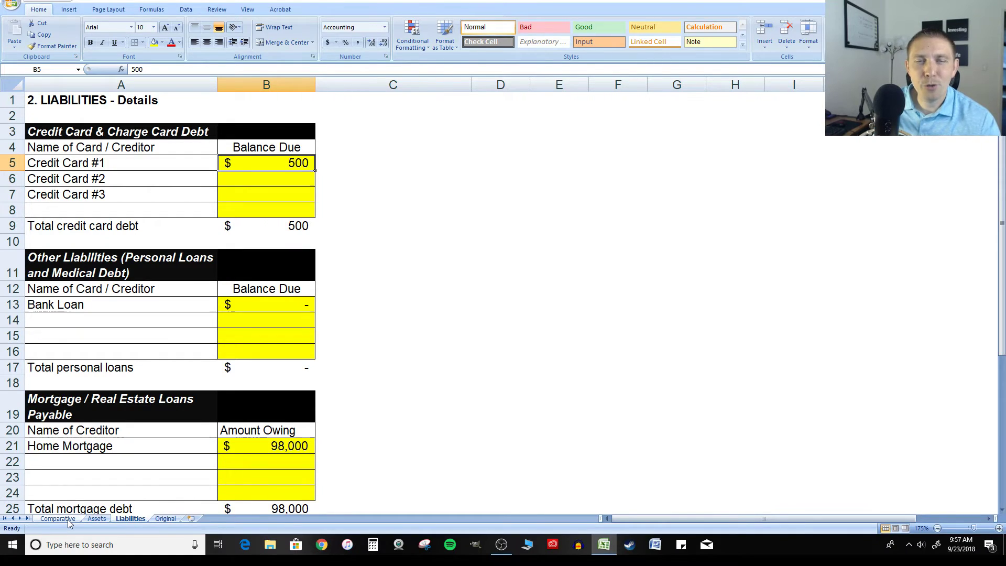
Check the link formula behind the first Current Debt (Credit cards, Accounts) amount on the Comparative sheet.
click(57, 519)
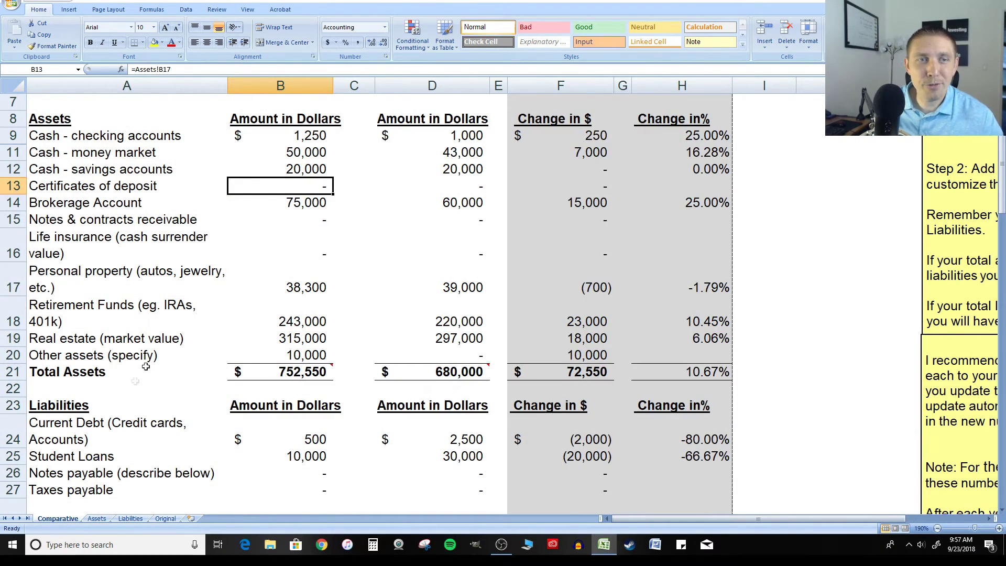
click(181, 353)
scroll(181, 334, down, 2)
ctrl+scroll(181, 334, up, 7)
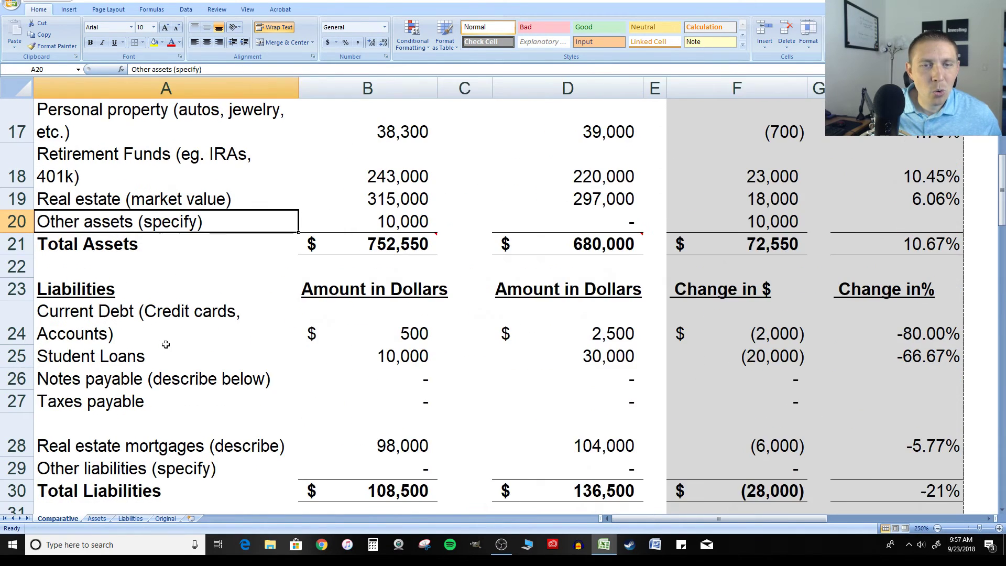
click(115, 323)
click(458, 316)
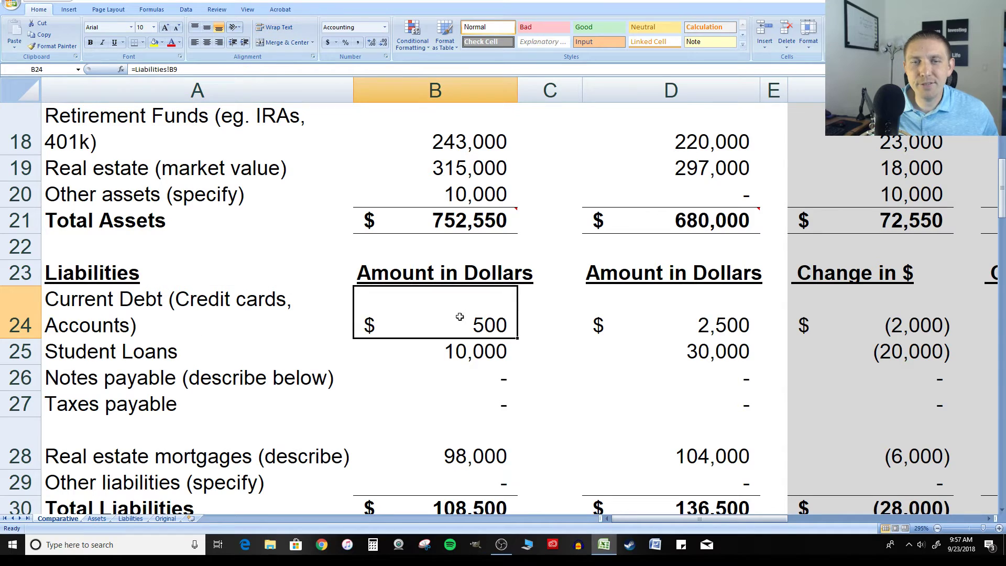
Return to the Liabilities sheet and check the formula behind Total credit card debt.
click(97, 519)
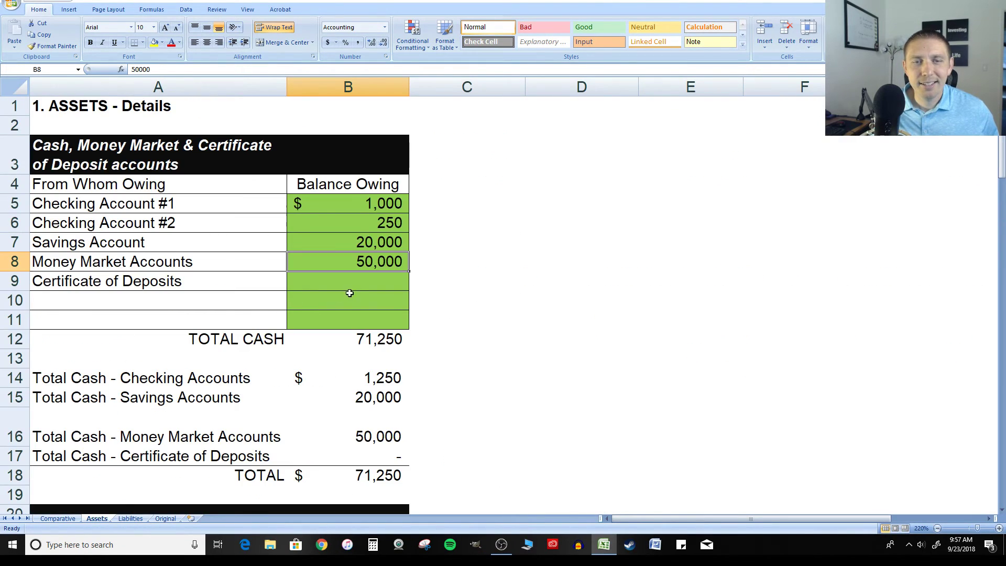
scroll(349, 283, down, 3)
click(131, 518)
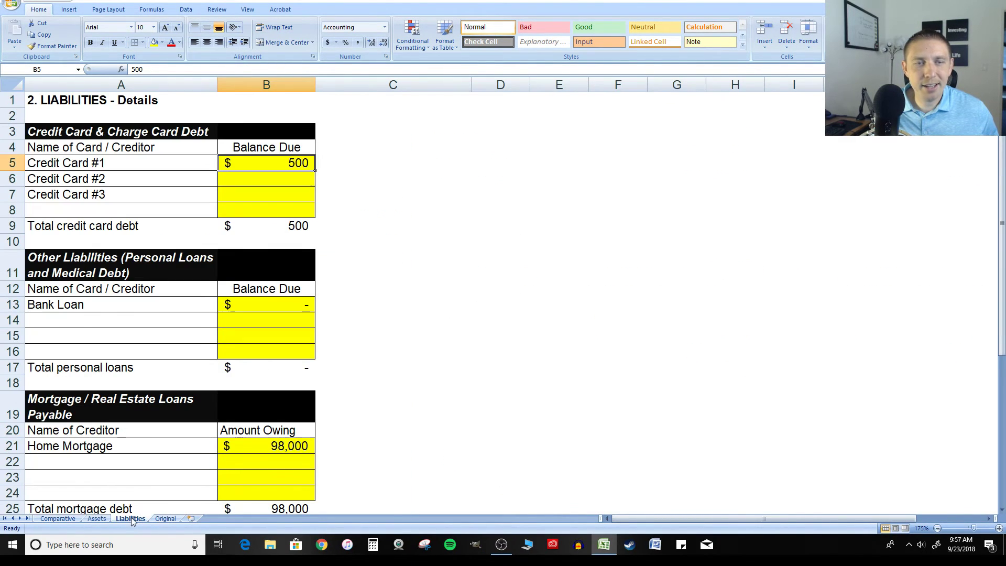
click(314, 228)
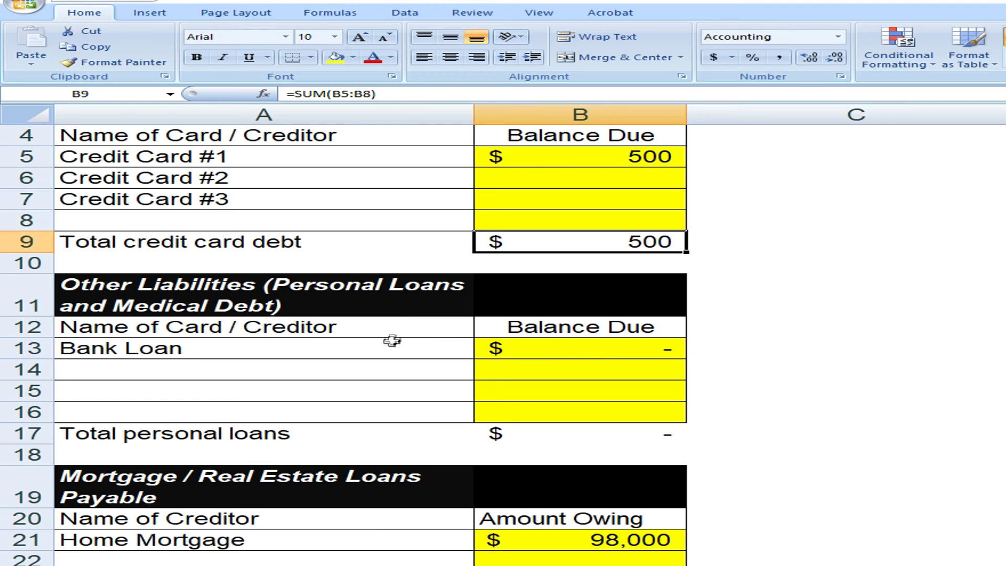
Review the Bank Loan, Home Mortgage and student loan entries on the Liabilities sheet.
click(178, 305)
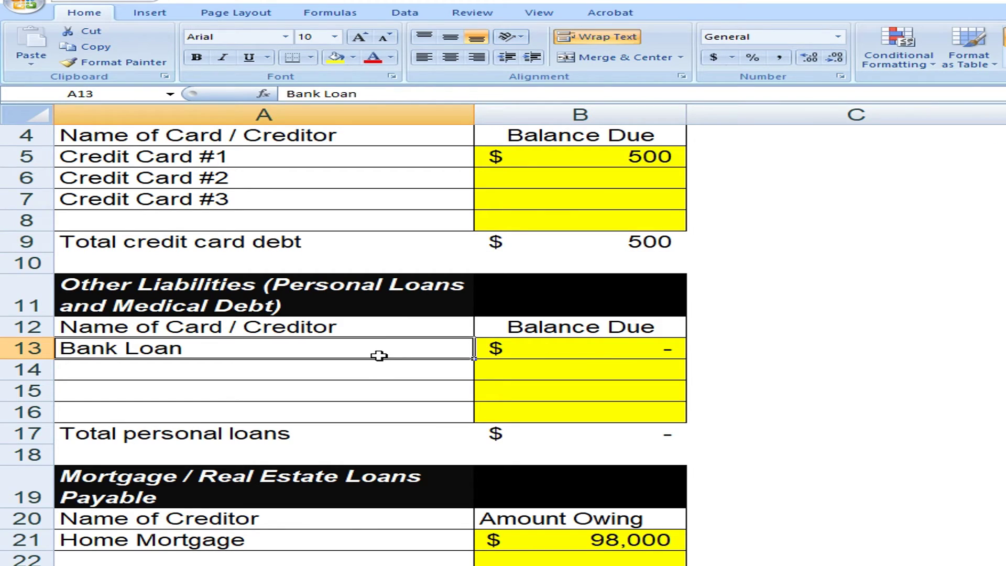
scroll(495, 378, down, 2)
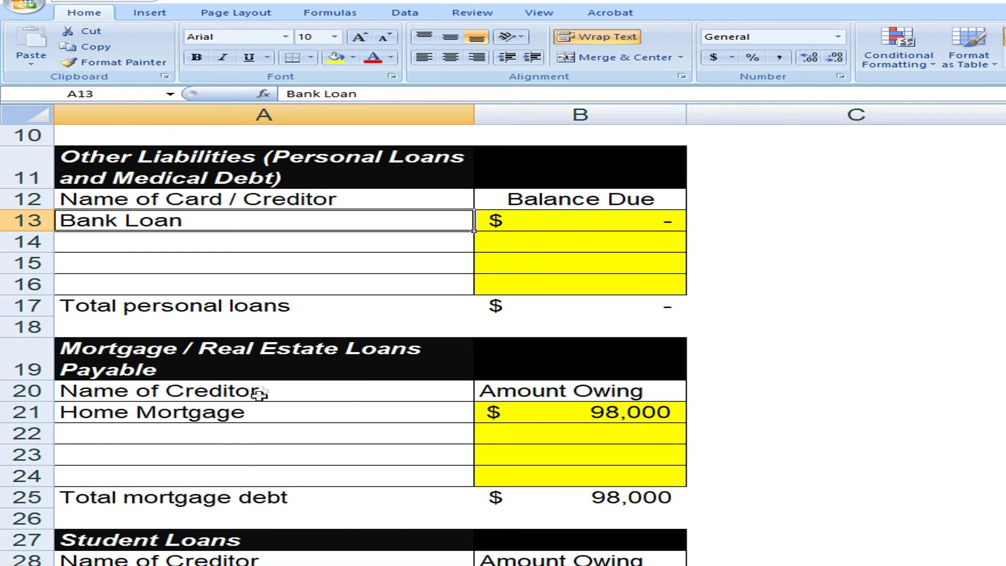
click(262, 412)
click(567, 412)
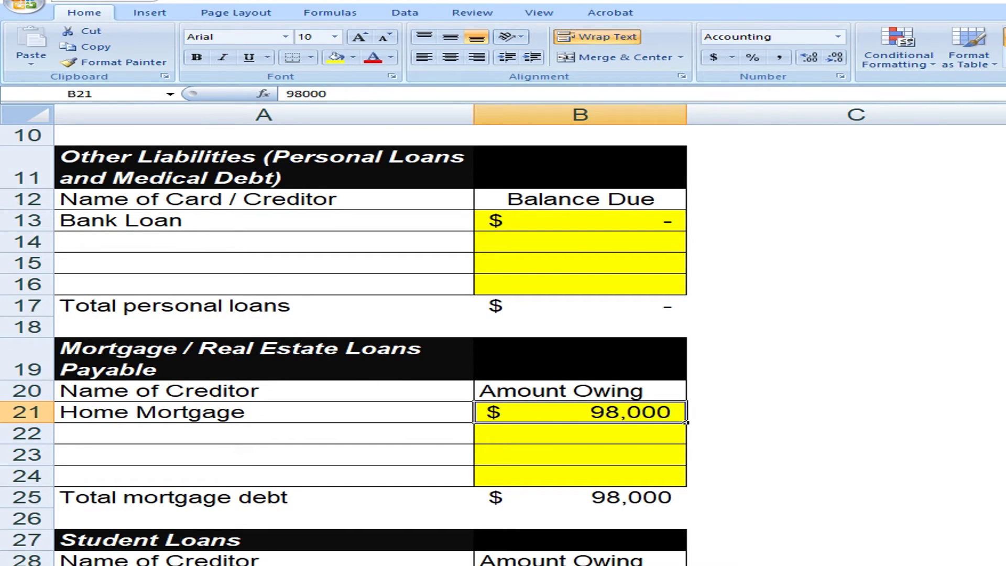
scroll(423, 423, down, 2)
click(424, 422)
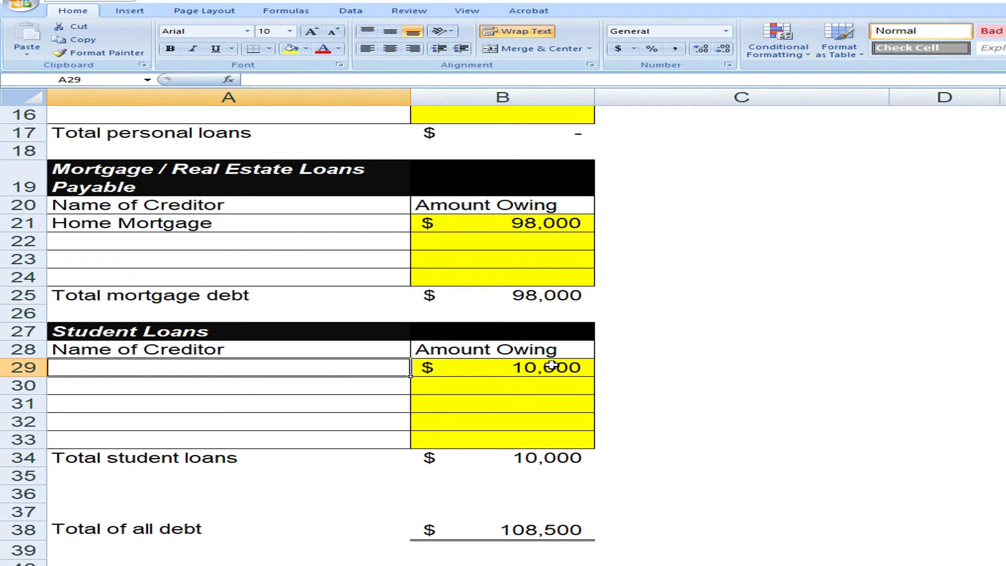
click(485, 367)
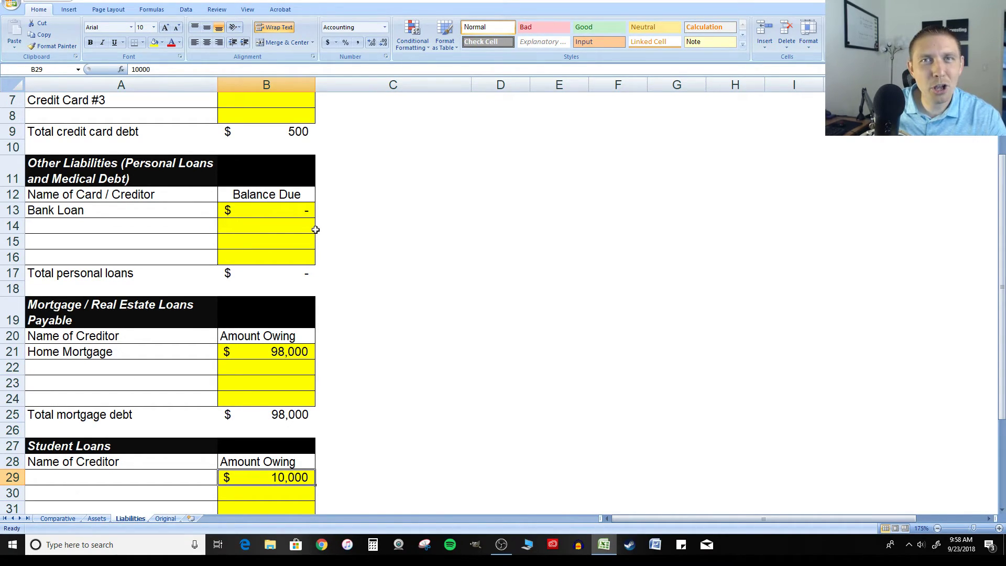
Inspect the Total of all debt formula in B38 and the subtotals it references, leaving the formula unchanged.
scroll(315, 228, down, 5)
click(128, 318)
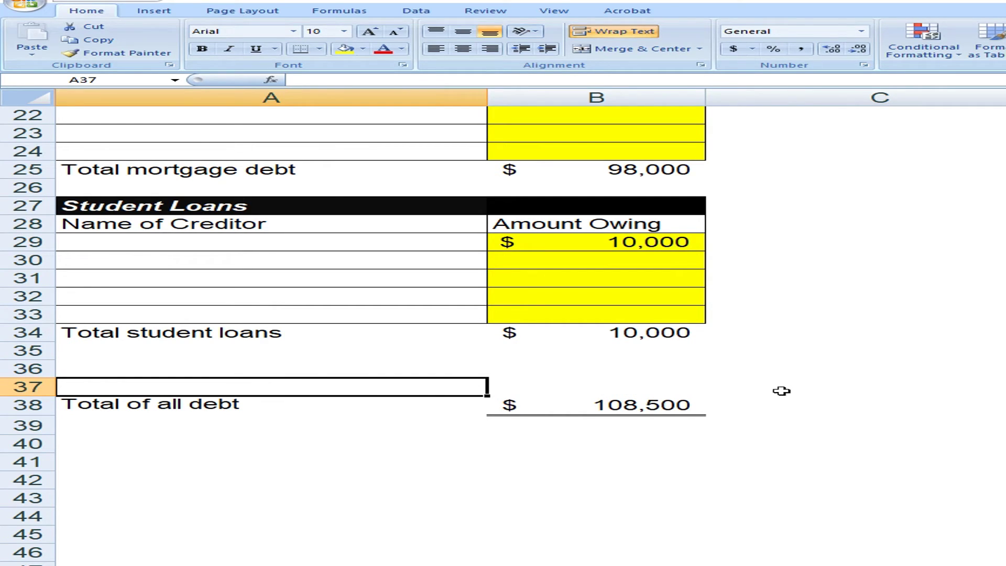
click(667, 404)
double_click(666, 411)
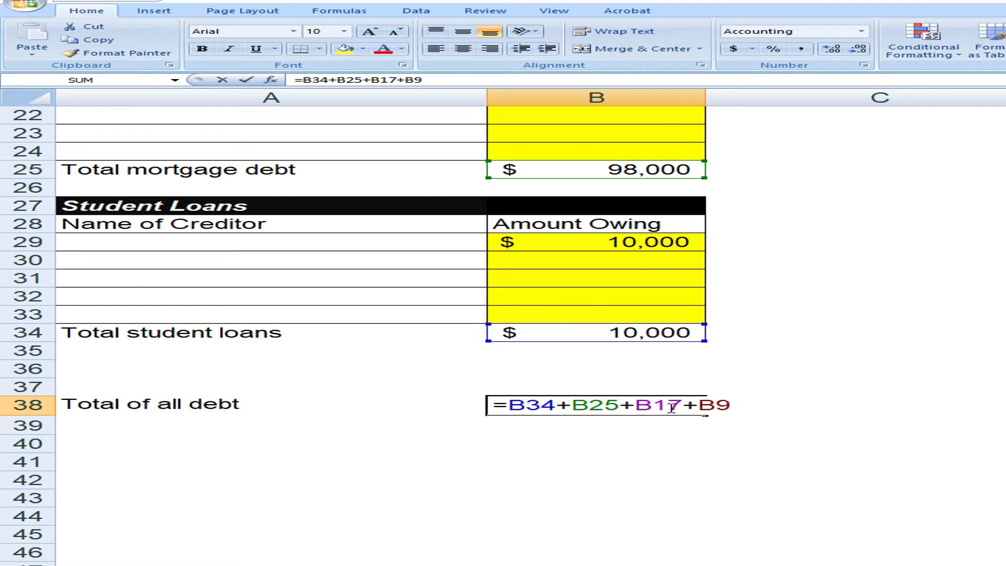
scroll(771, 339, up, 7)
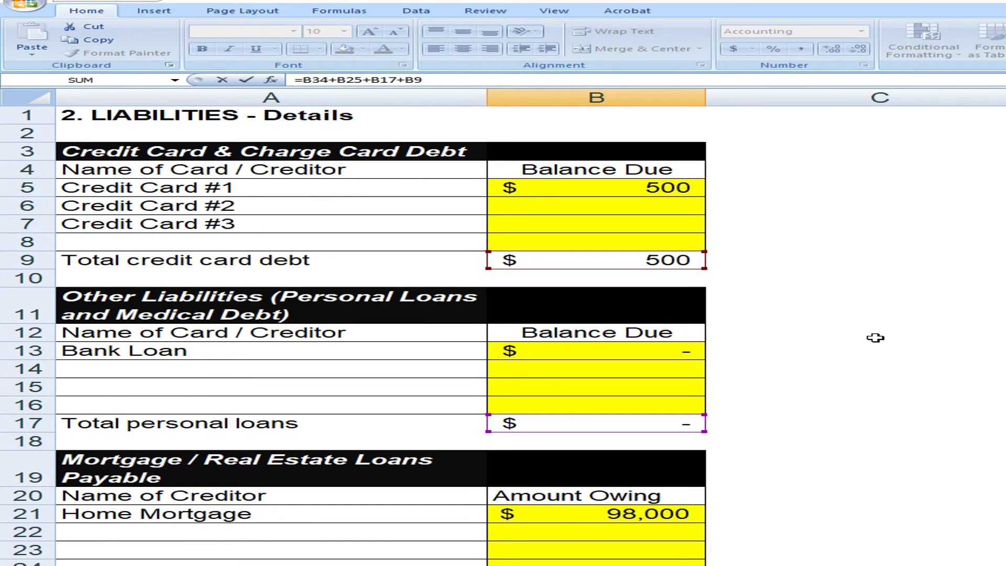
scroll(875, 337, down, 7)
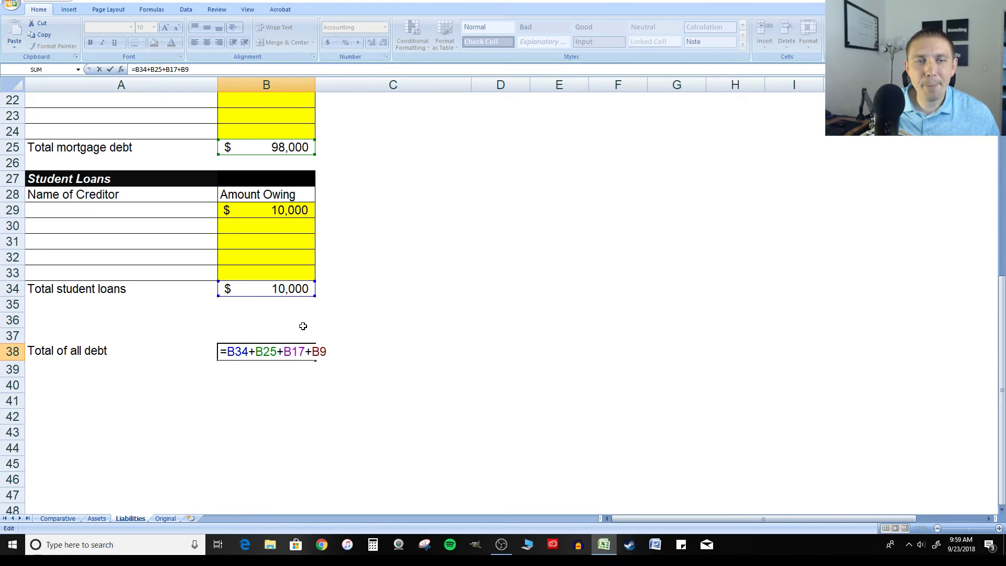
key(Escape)
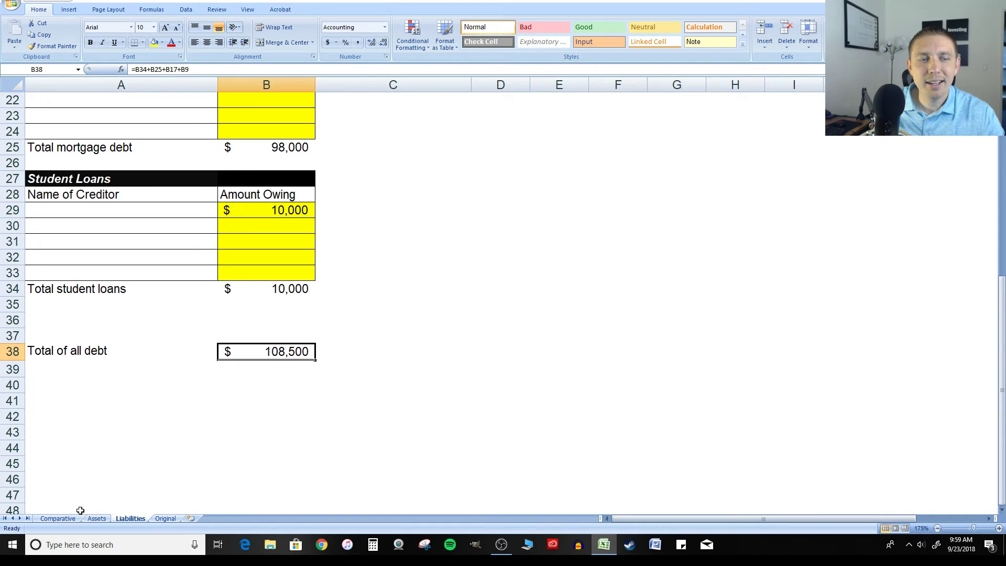
Inspect the Total Liabilities formula in B30 on the Comparative sheet and compare its amount with the Liabilities sheet's Total of all debt.
click(66, 518)
scroll(412, 252, down, 1)
scroll(412, 252, down, 1)
click(442, 272)
click(447, 315)
double_click(446, 318)
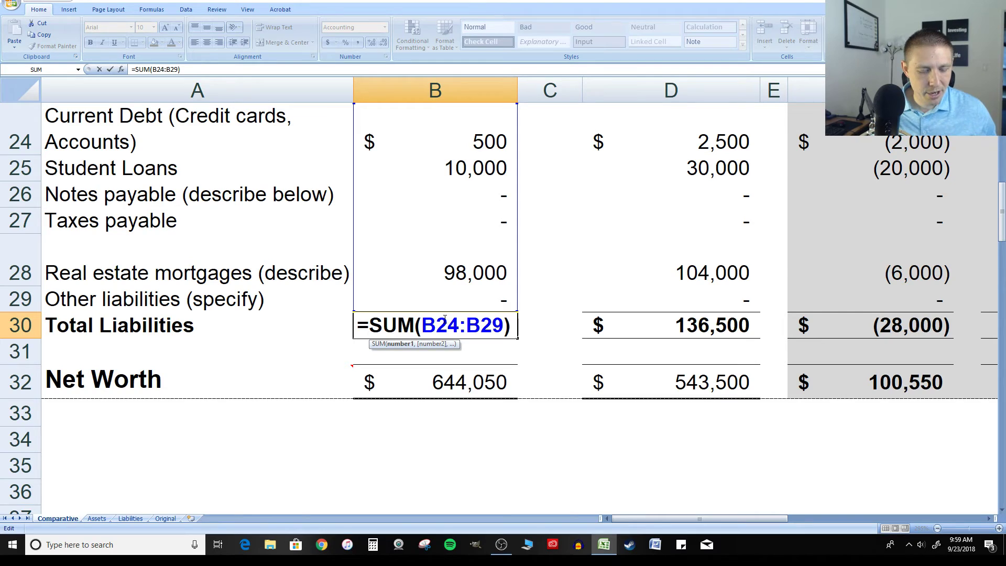
key(Escape)
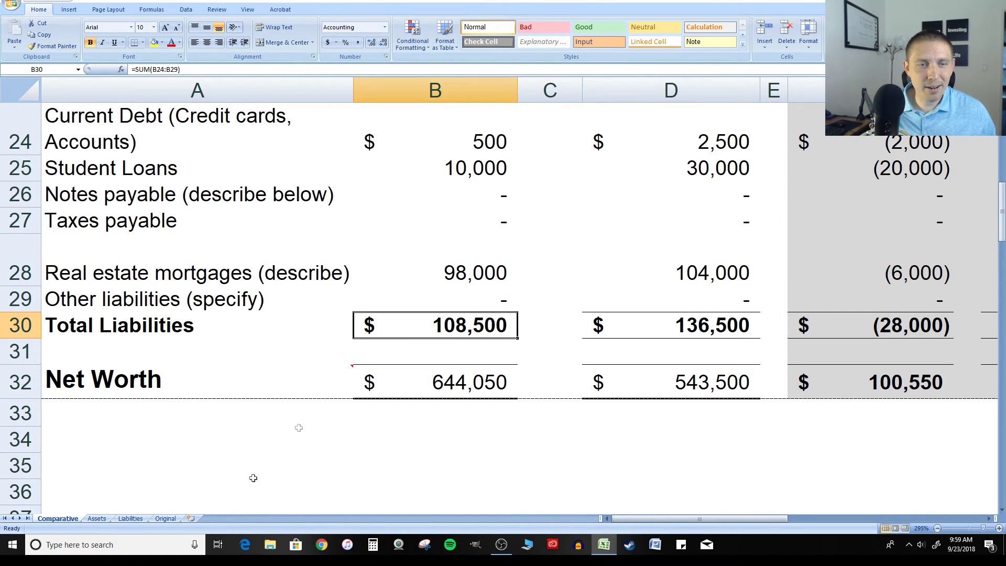
click(131, 518)
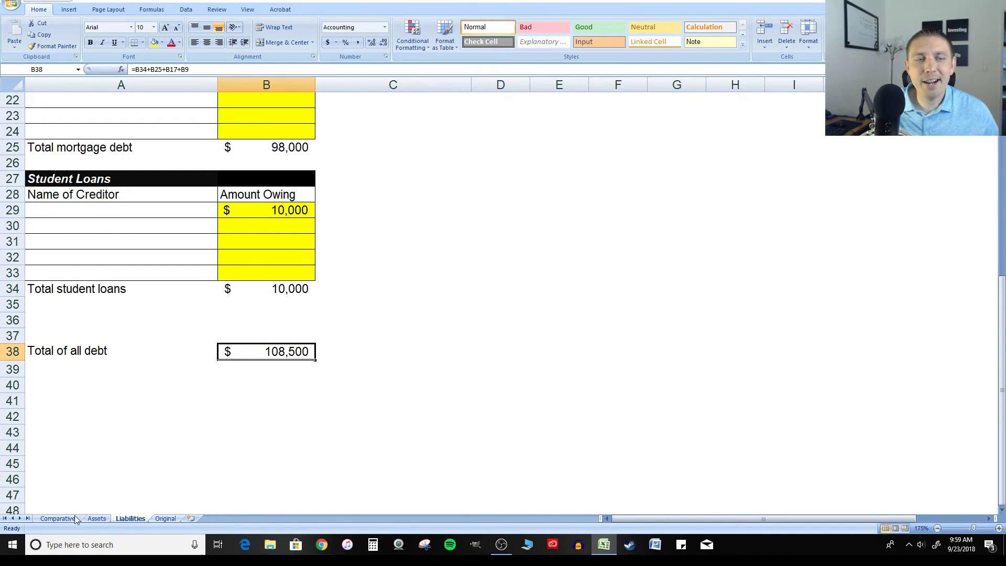
click(58, 519)
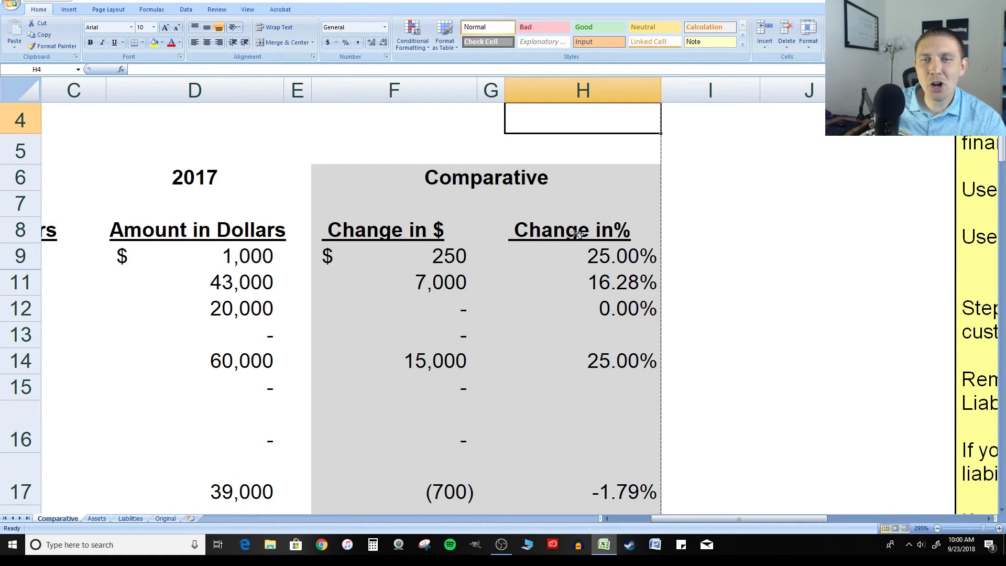
Examine the Change in $ and Change in% formulas for the cash rows in the Comparative section.
click(603, 232)
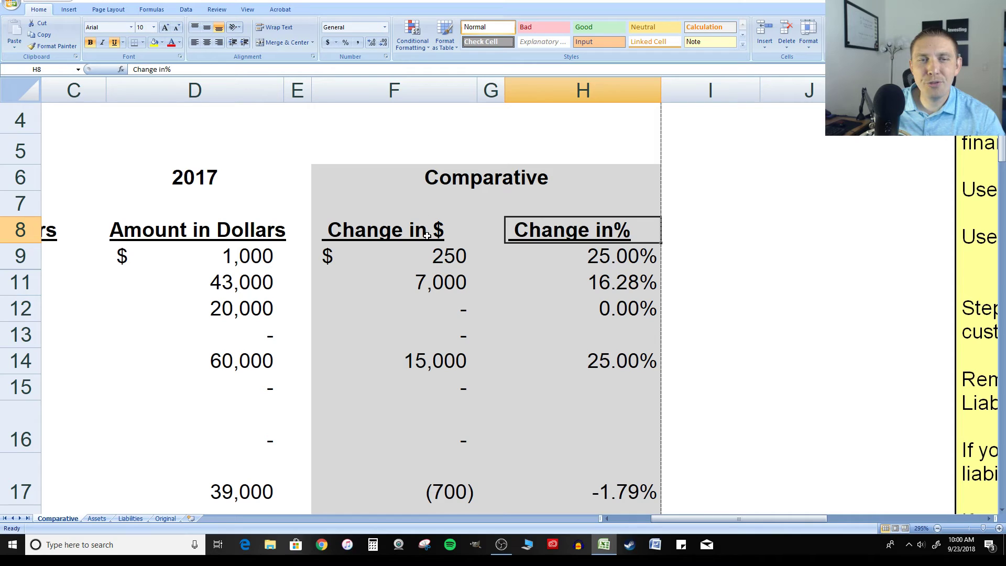
click(445, 256)
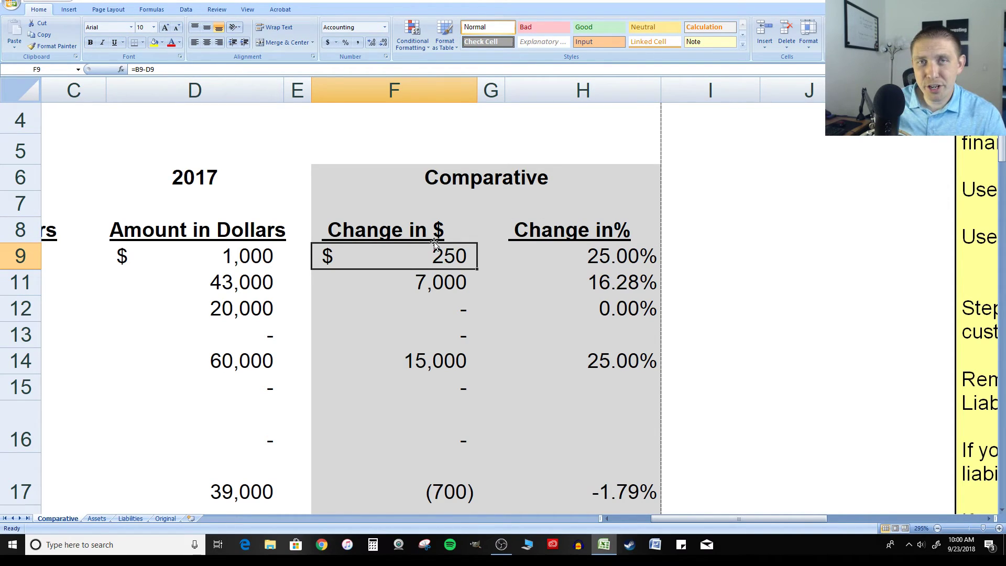
click(588, 251)
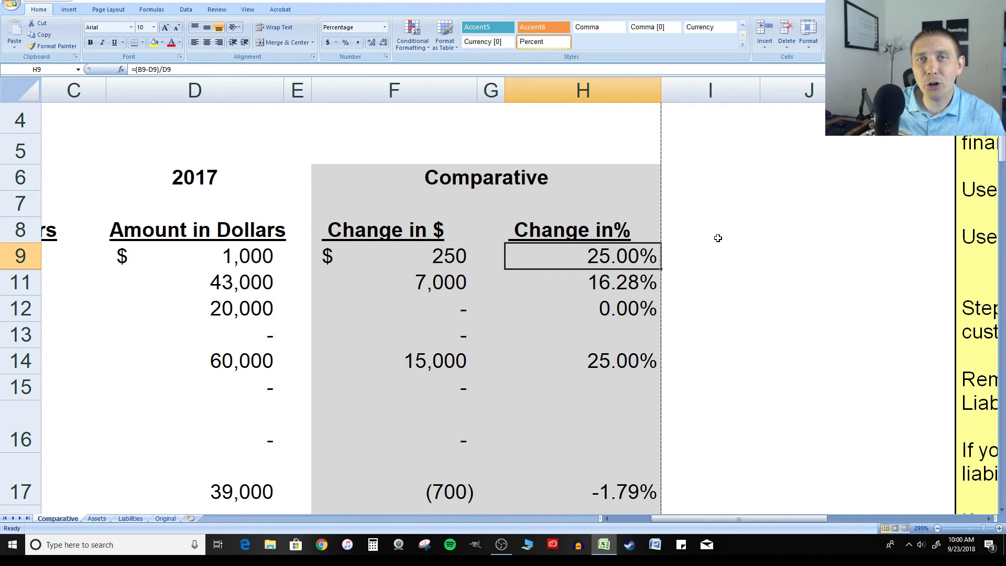
click(621, 325)
drag(740, 518, 778, 518)
click(710, 312)
click(624, 311)
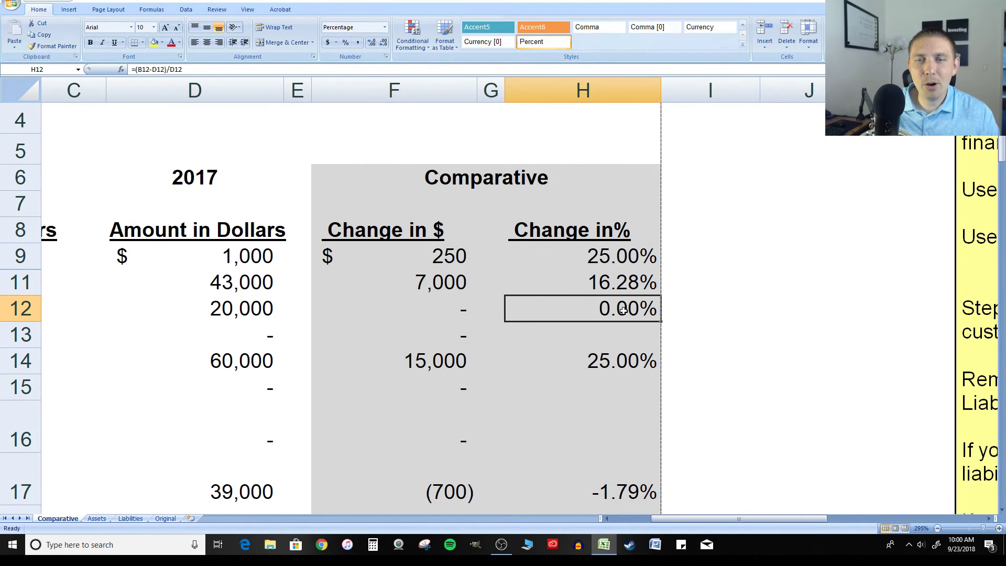
click(622, 331)
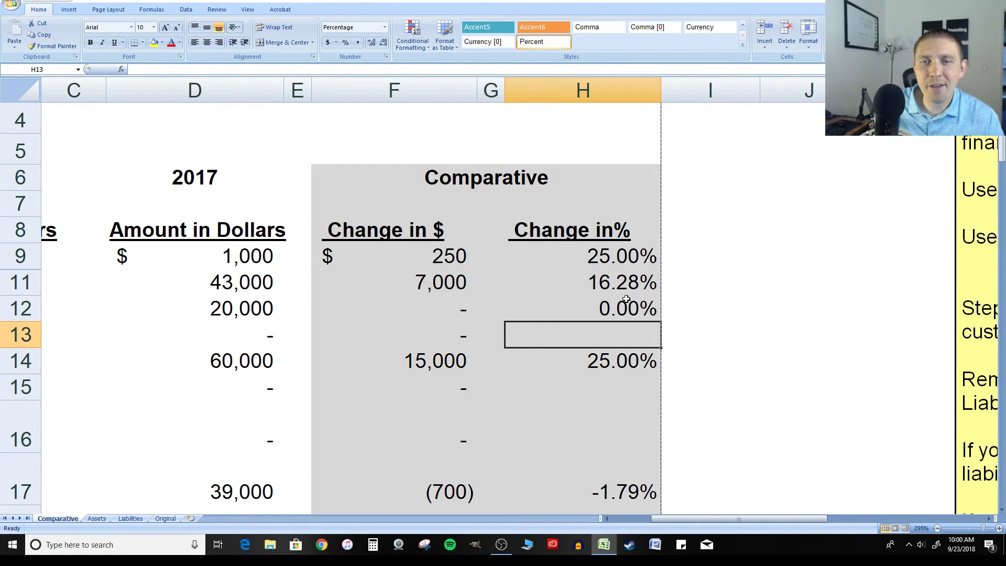
Fill the Change in% formula from H12 down into H13, inspect the copied formula, and clear H13.
click(649, 314)
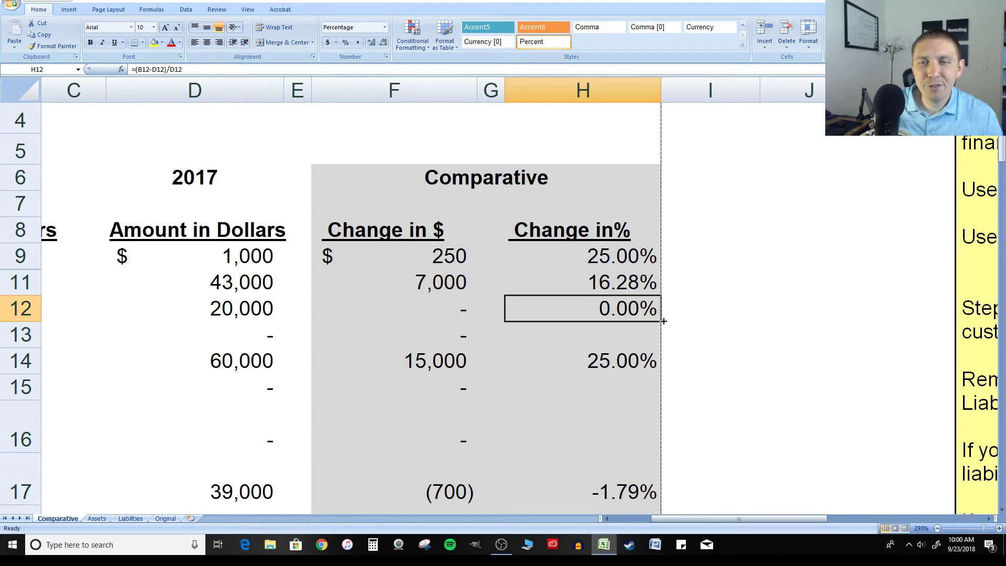
drag(664, 321, 665, 336)
click(710, 314)
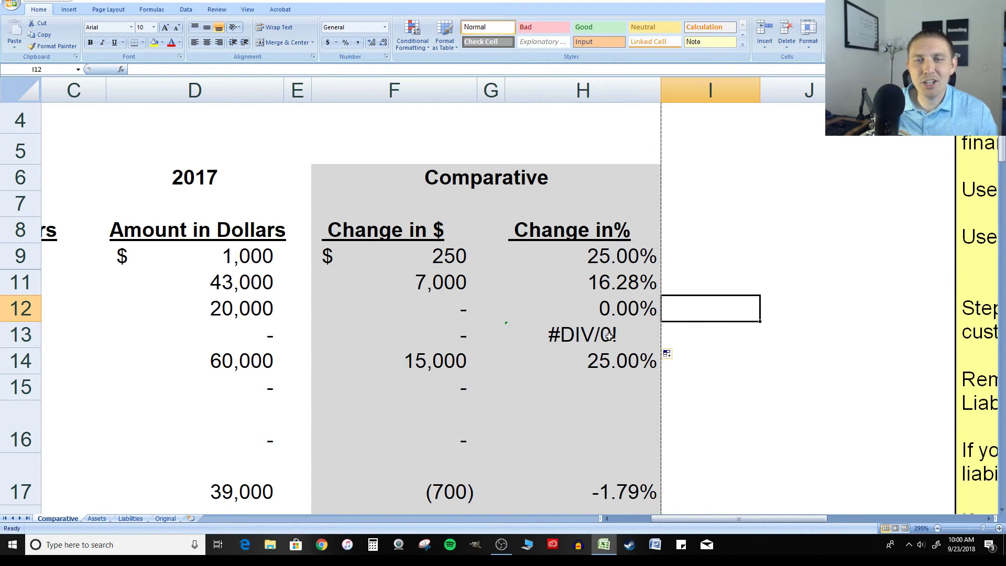
click(609, 336)
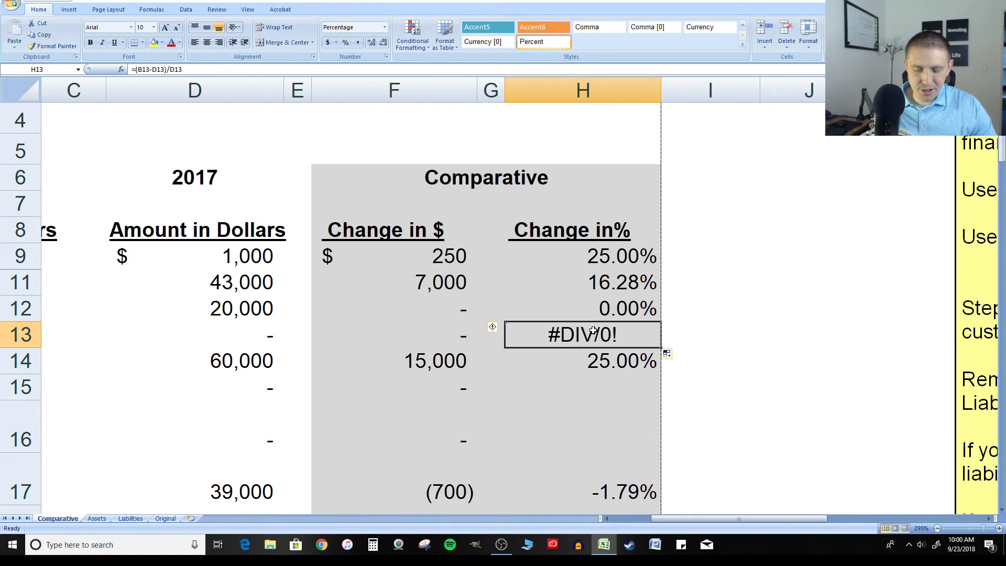
key(Delete)
Repeat the fill of the Change in% formula from H12 into H13 and delete it from H13 again.
click(632, 300)
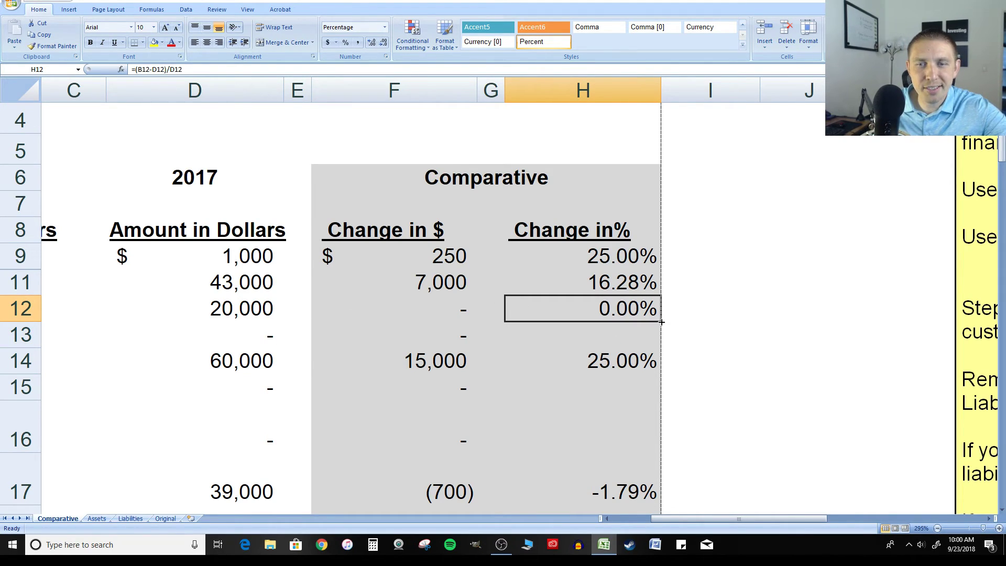
drag(662, 322, 662, 345)
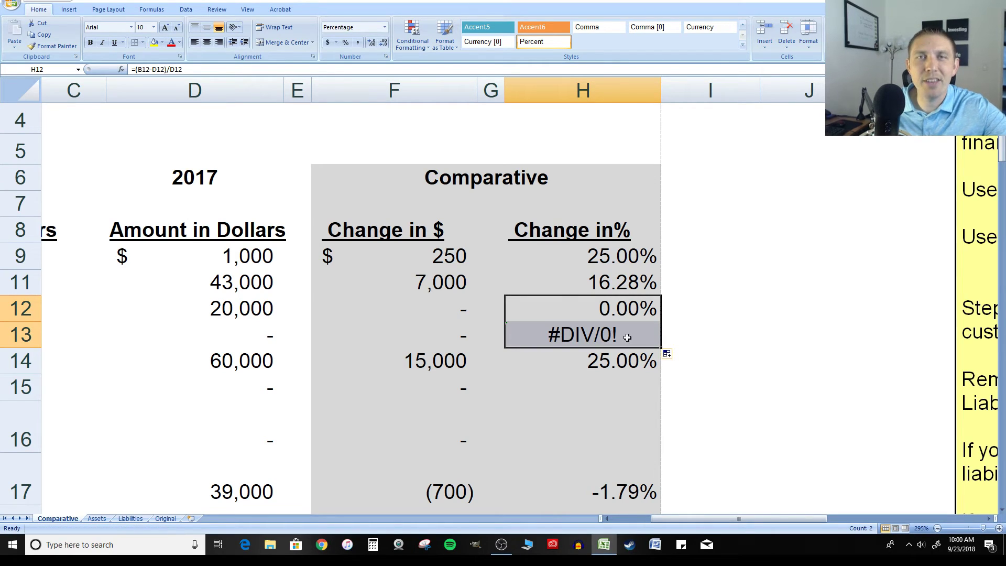
click(628, 338)
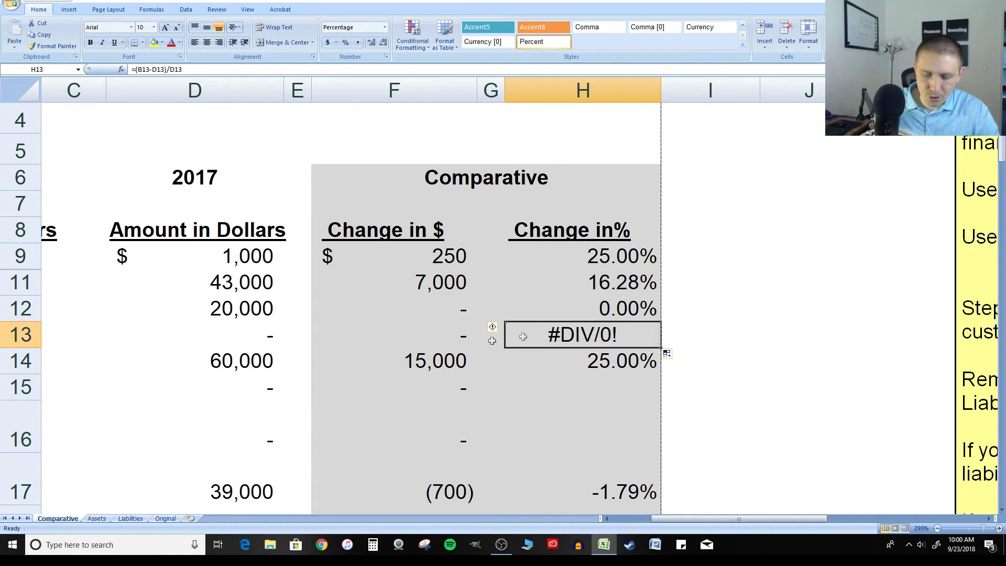
key(Delete)
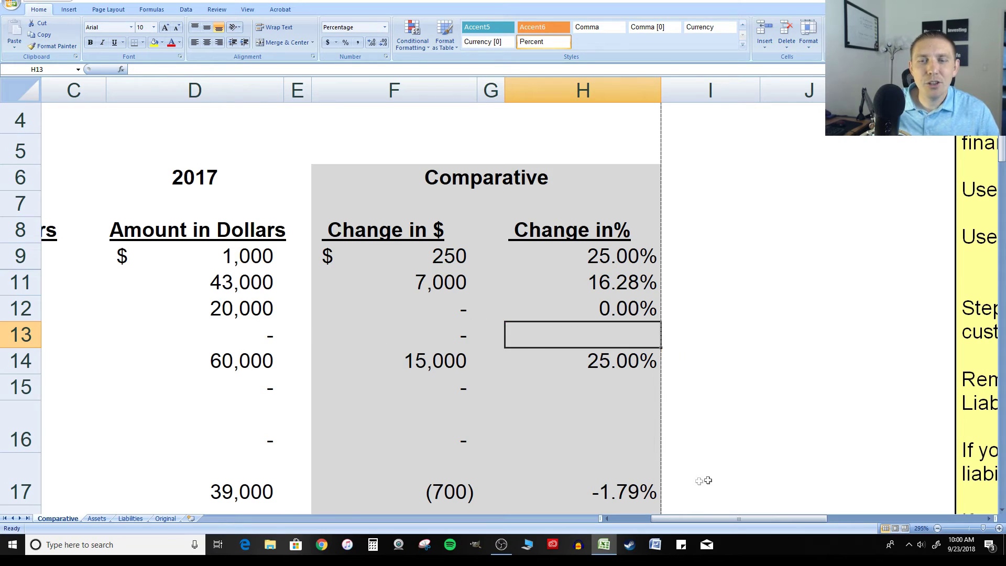
Compare the 2018 and 2017 checking account amounts in row 9 with the Change in $ formula in F9.
scroll(695, 498, left, 3)
click(876, 266)
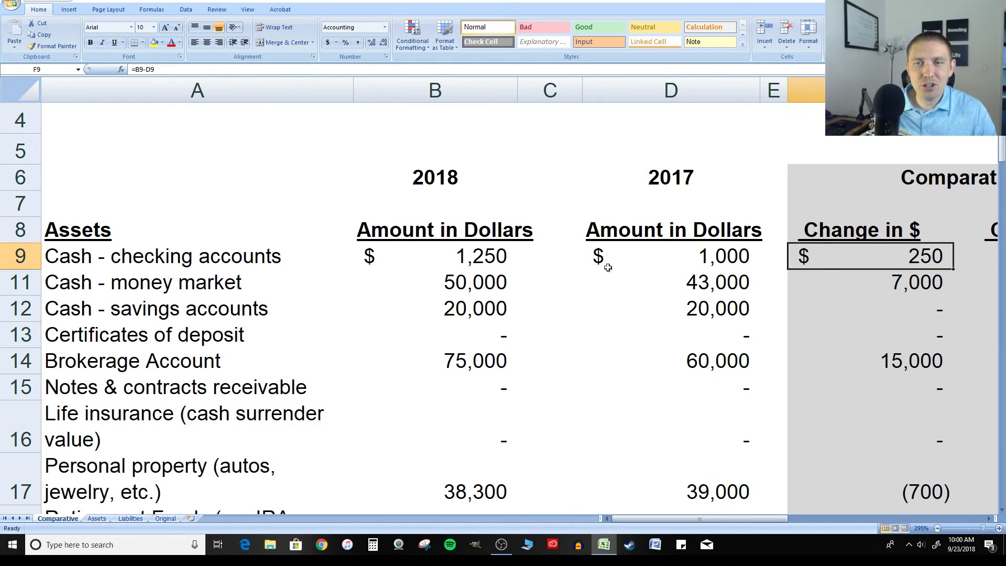
click(709, 247)
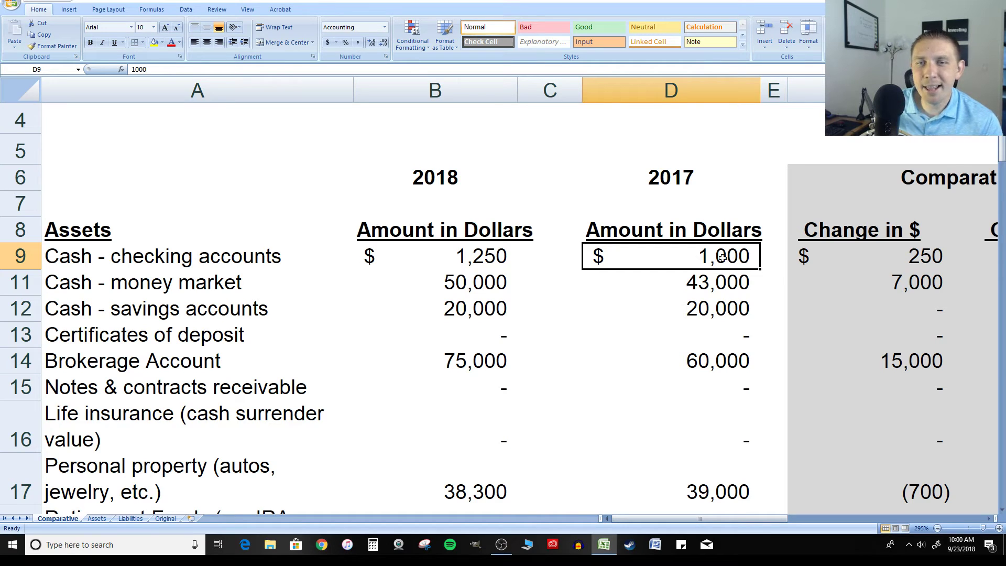
click(487, 258)
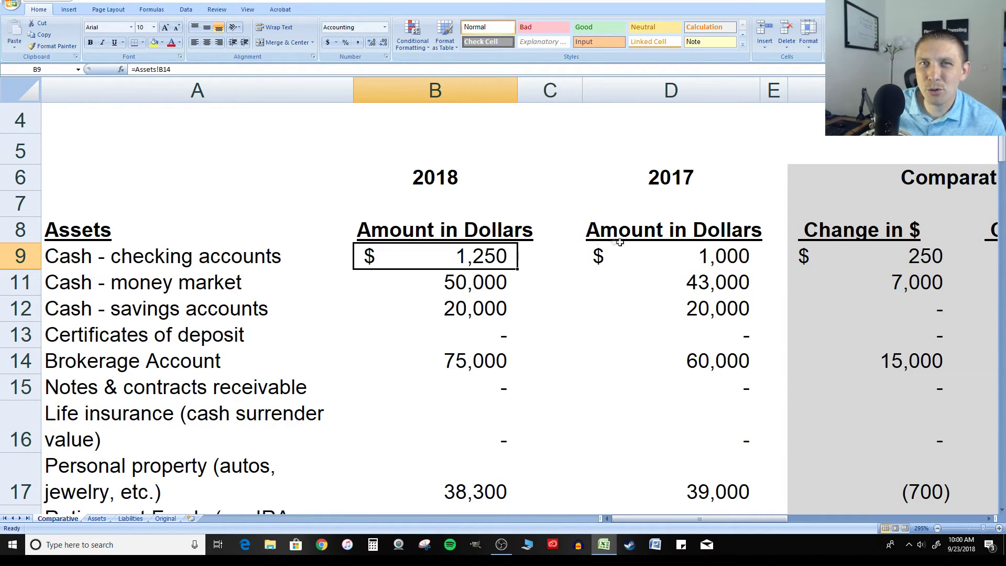
click(930, 252)
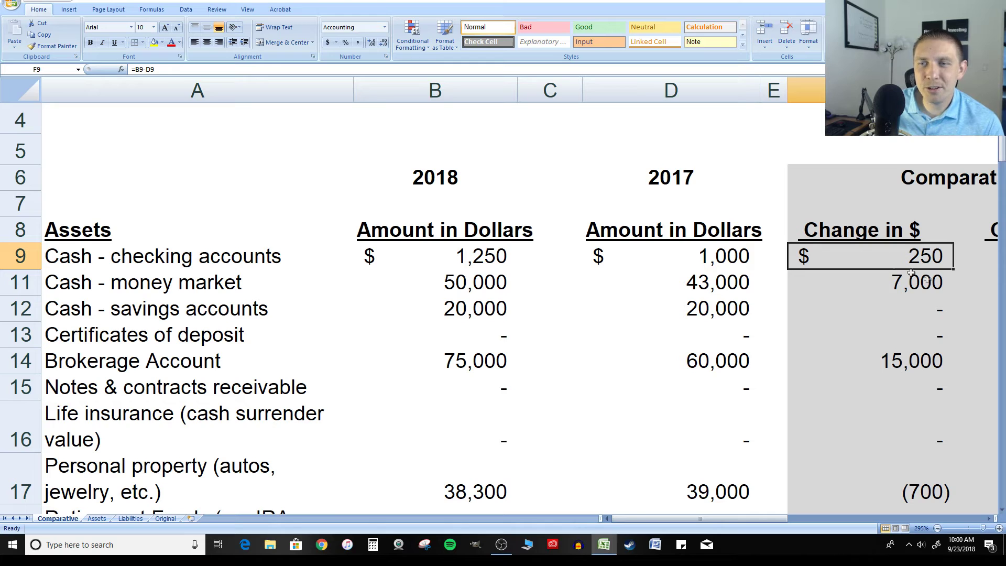
Compare the Current Debt amounts for 2017 and 2018 in row 24 and inspect their Change in $ and Change in% formulas.
scroll(886, 307, down, 1)
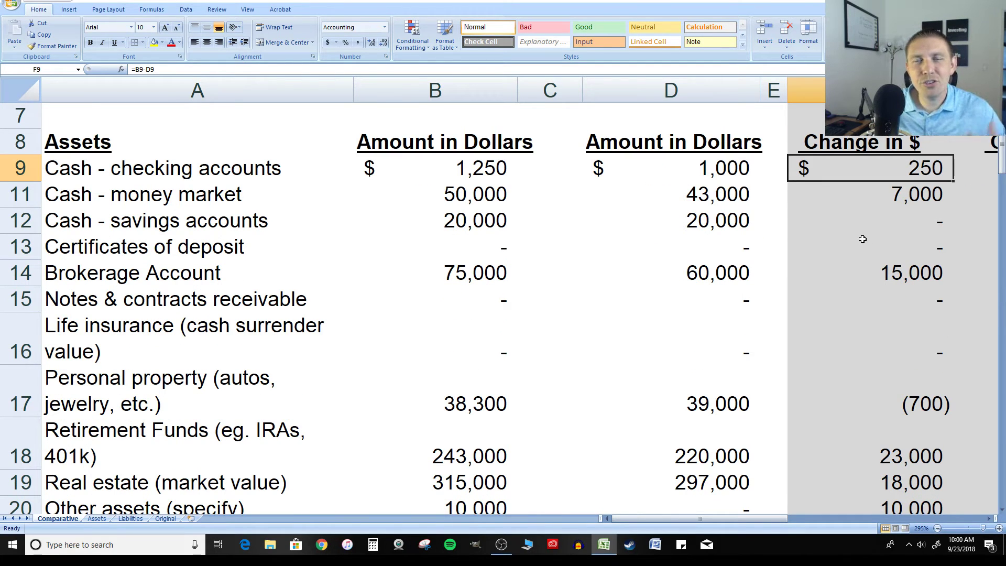
scroll(860, 244, down, 5)
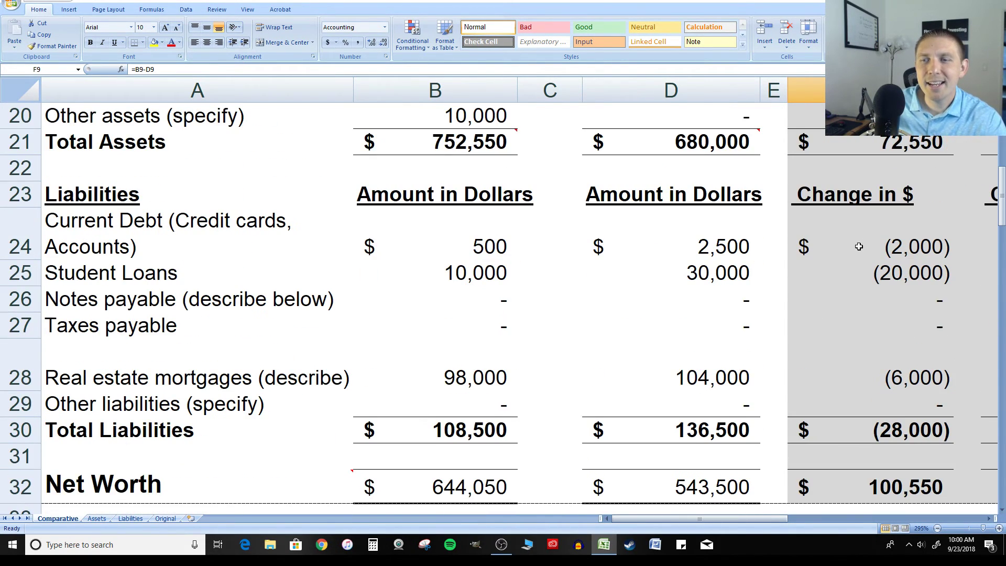
scroll(886, 243, up, 1)
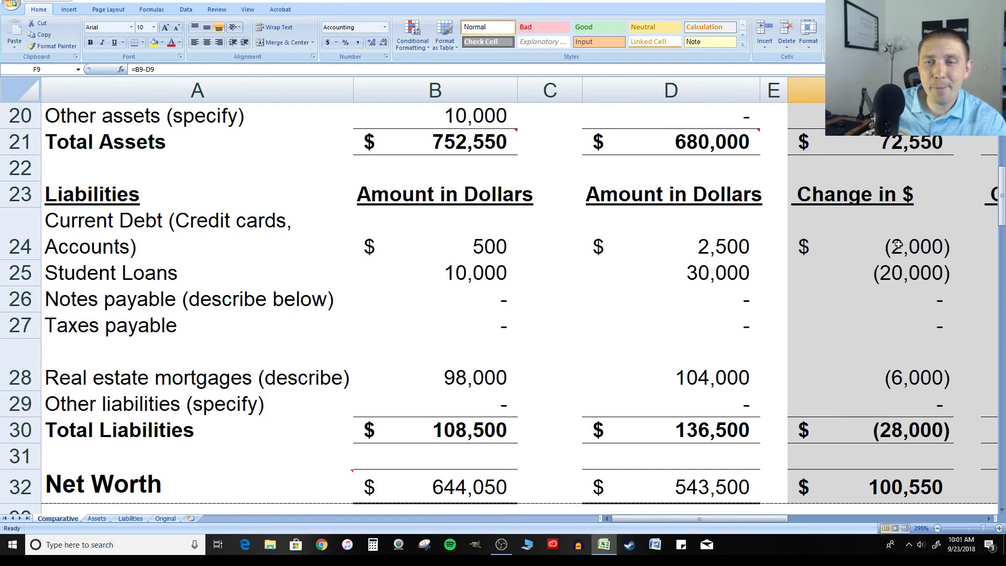
click(712, 247)
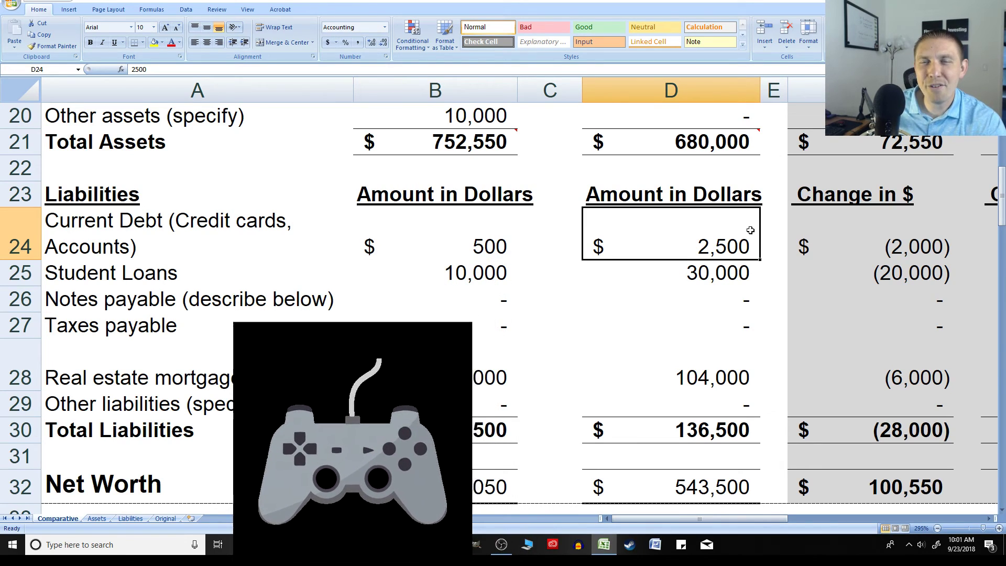
click(476, 240)
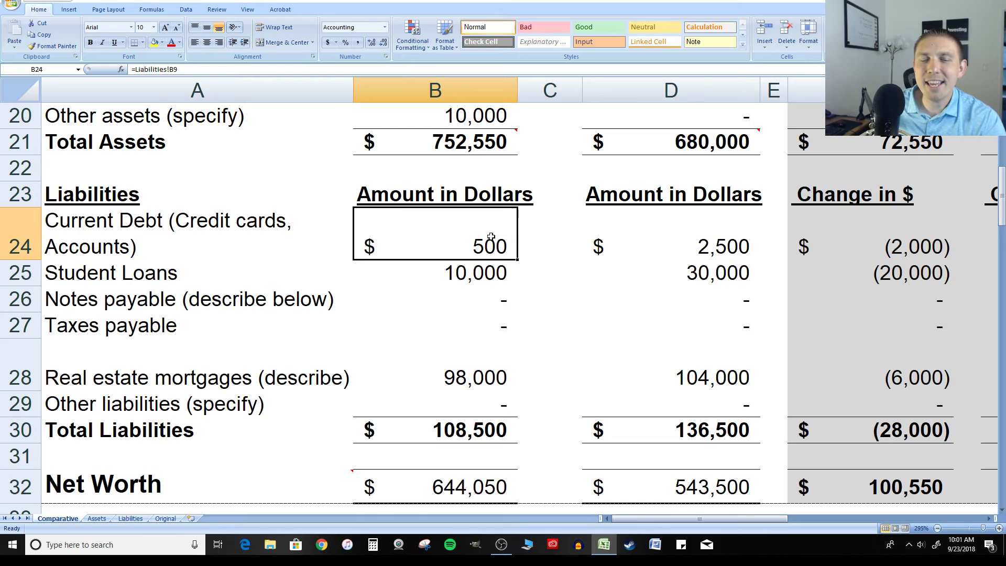
click(915, 239)
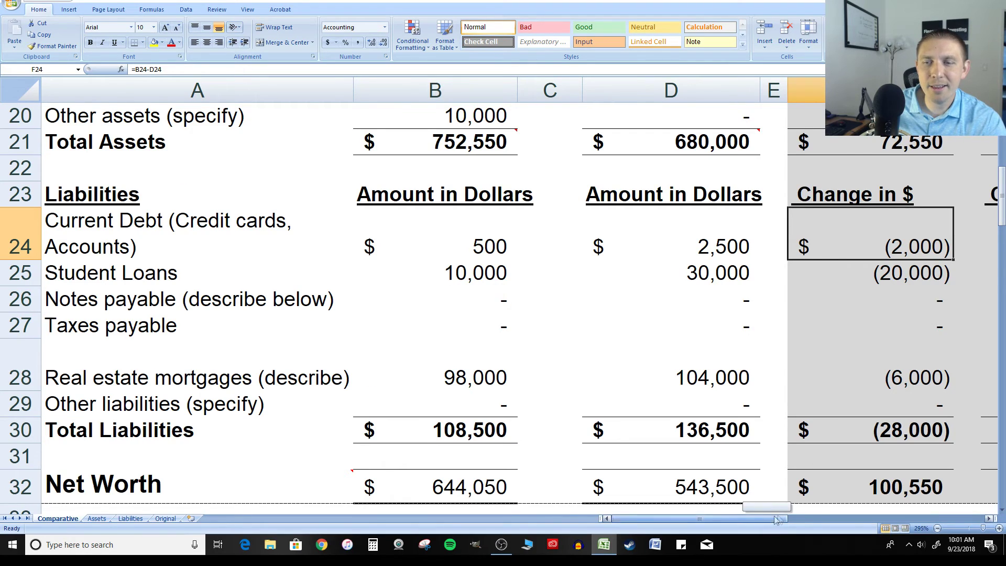
drag(697, 518, 719, 519)
click(804, 251)
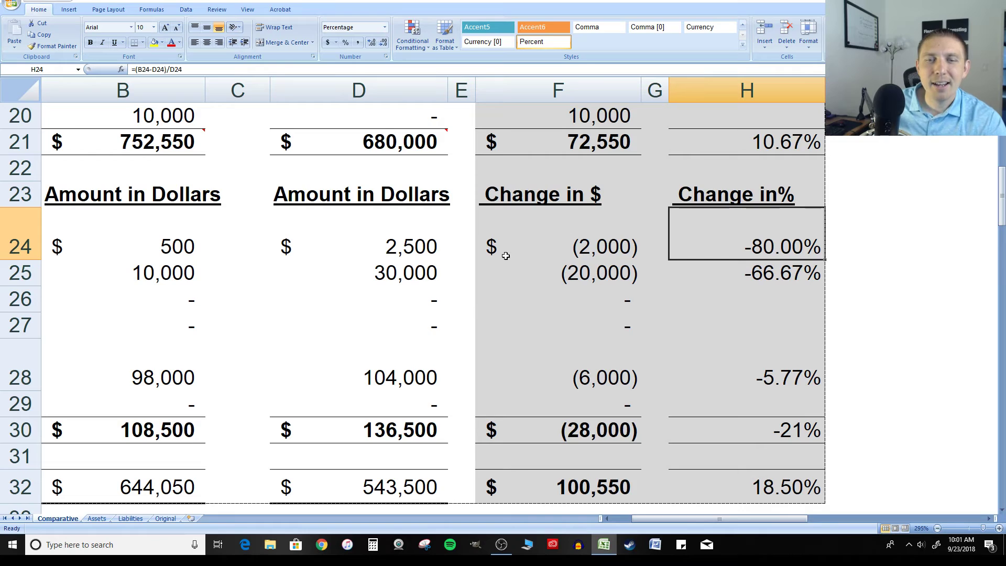
Inspect the Net Worth row and its 2017 and 2018 formulas in D32 and B32.
scroll(506, 255, down, 2)
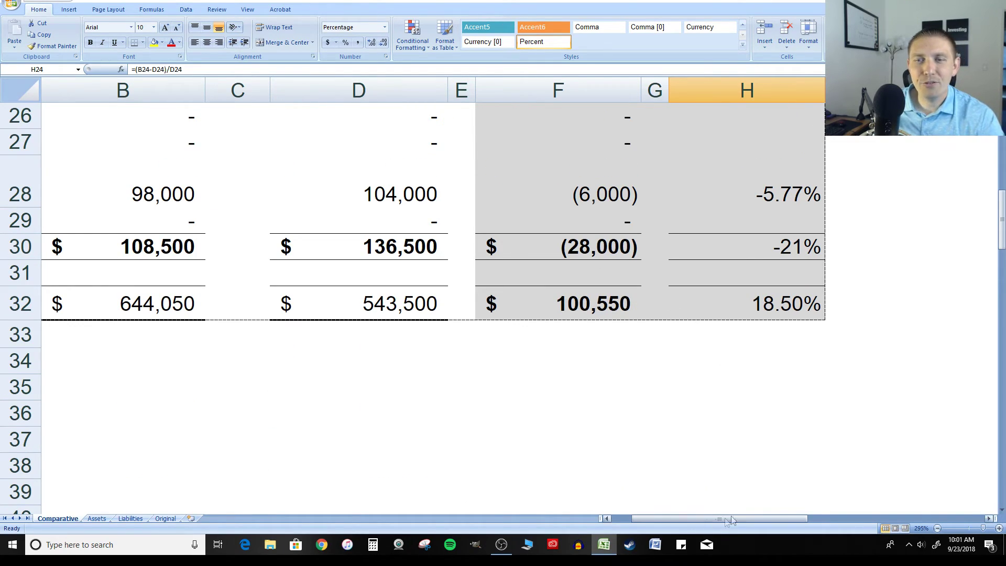
click(642, 222)
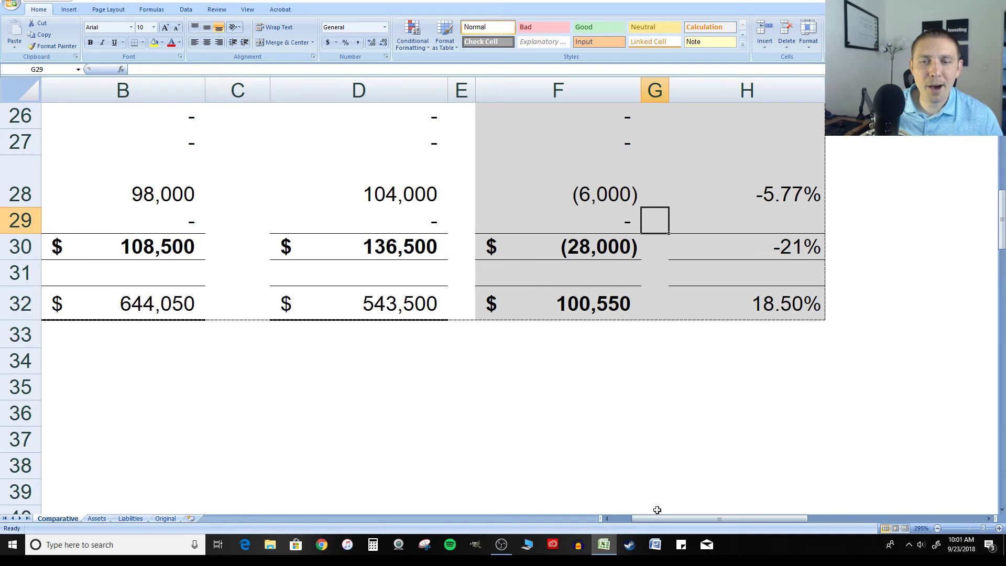
drag(638, 516, 617, 518)
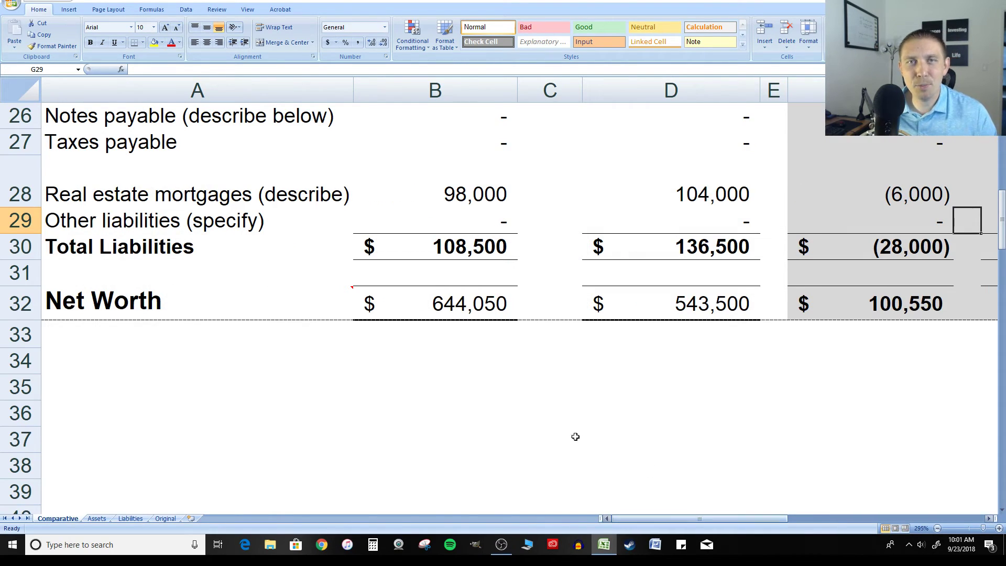
key(Home)
click(187, 326)
click(198, 310)
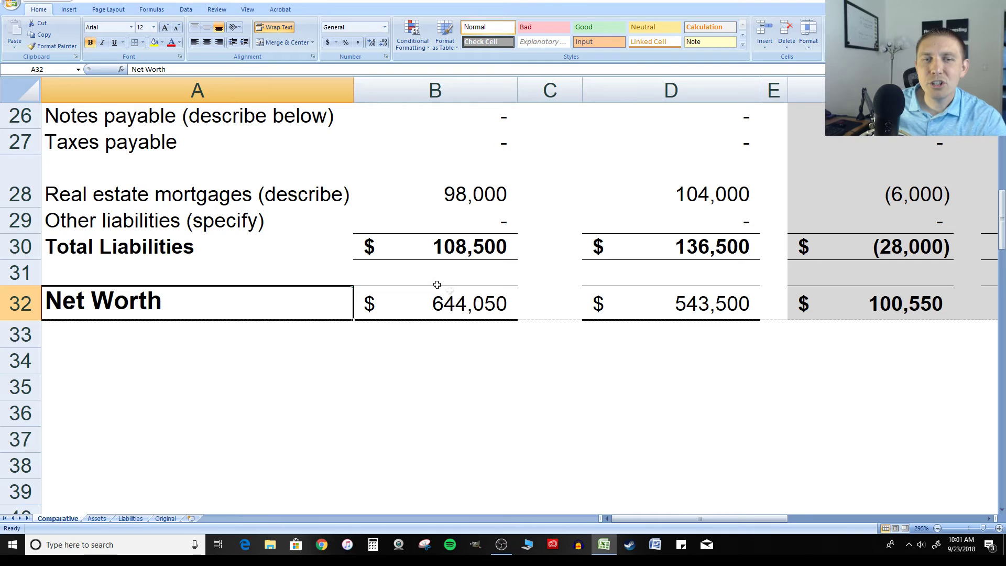
click(713, 278)
click(716, 300)
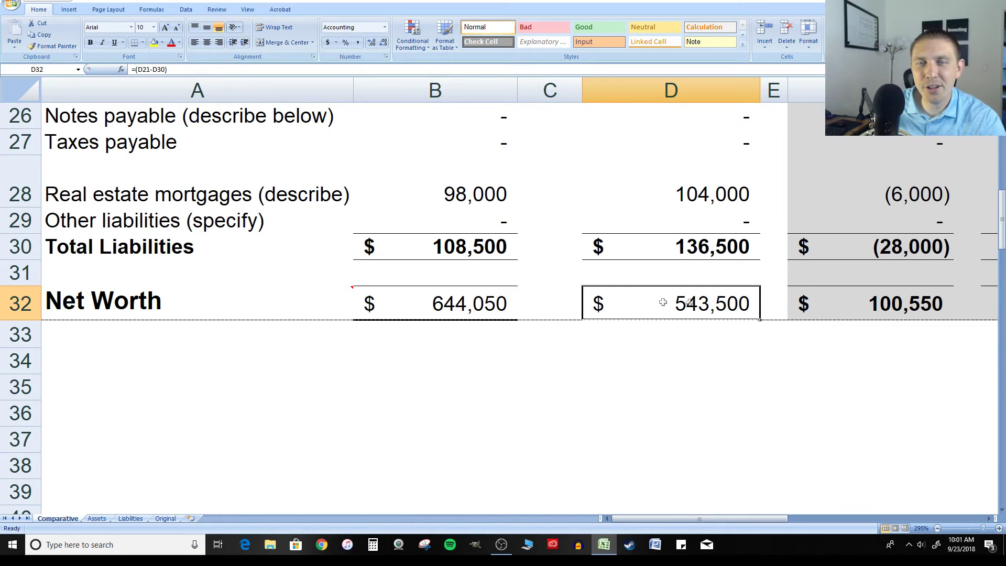
click(494, 309)
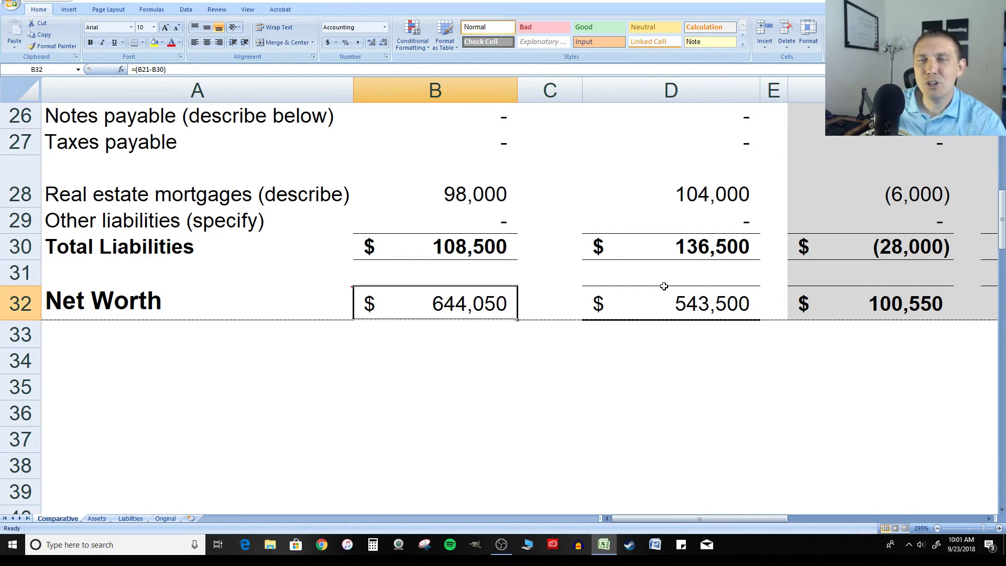
Examine the Net Worth Change in $ formula in F32 and the Change in% formula in H32.
scroll(663, 284, up, 1)
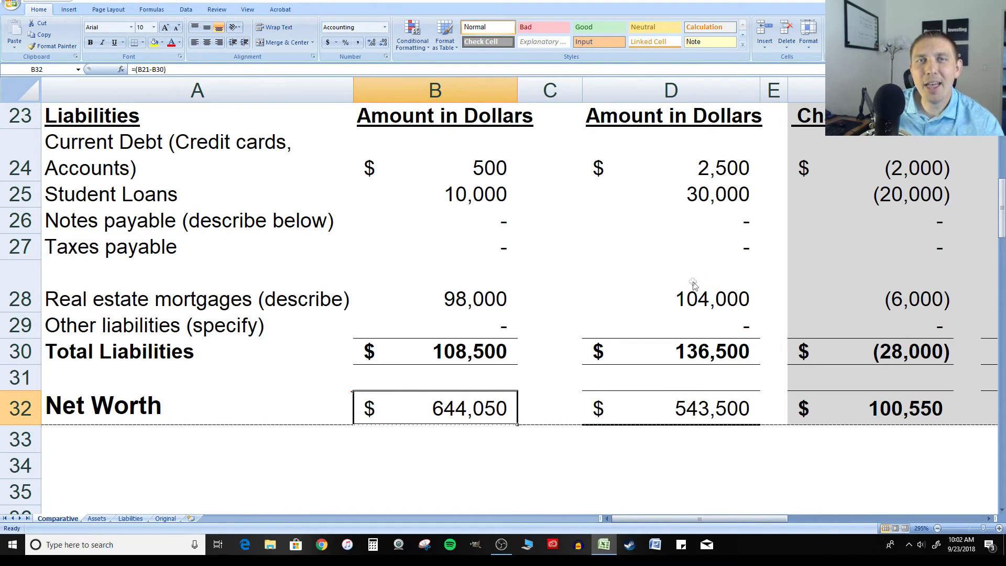
click(891, 409)
text(=B32-D32)
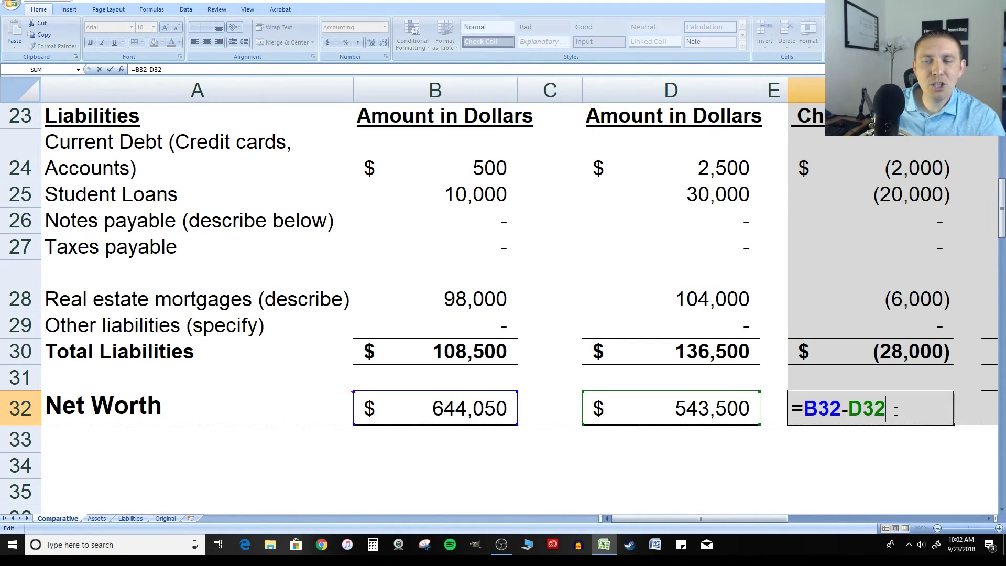
key(ctrl+Return)
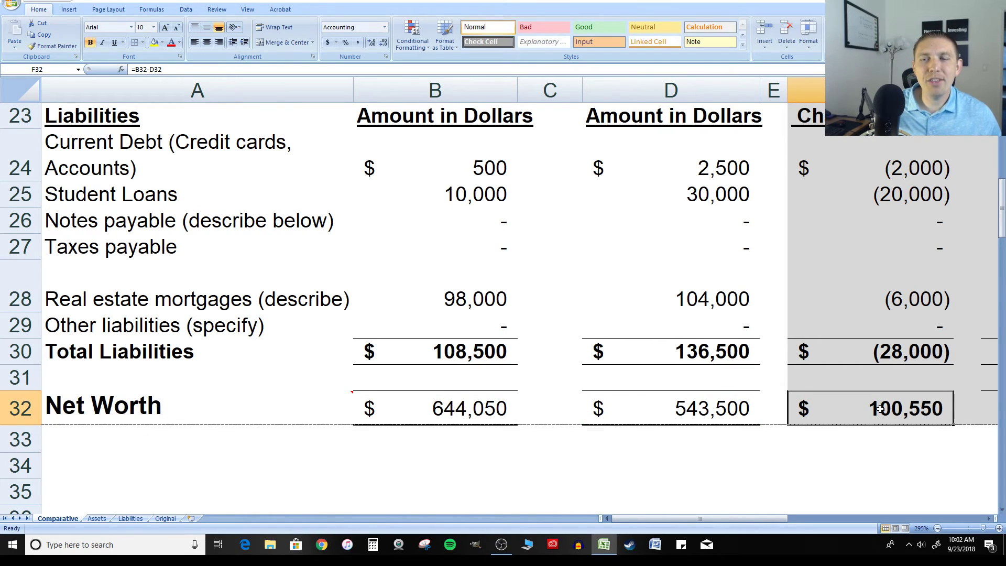
drag(691, 518, 722, 518)
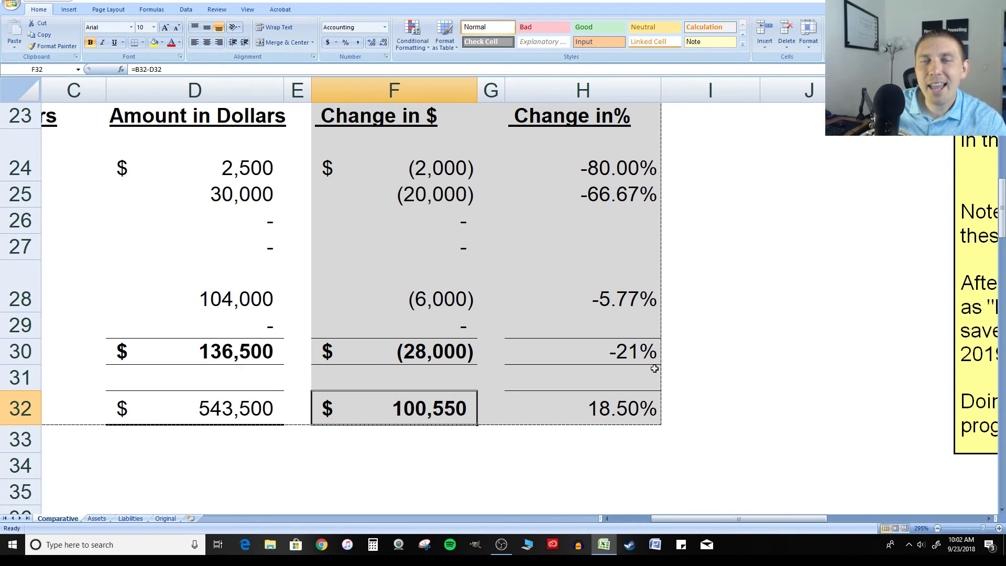
click(618, 398)
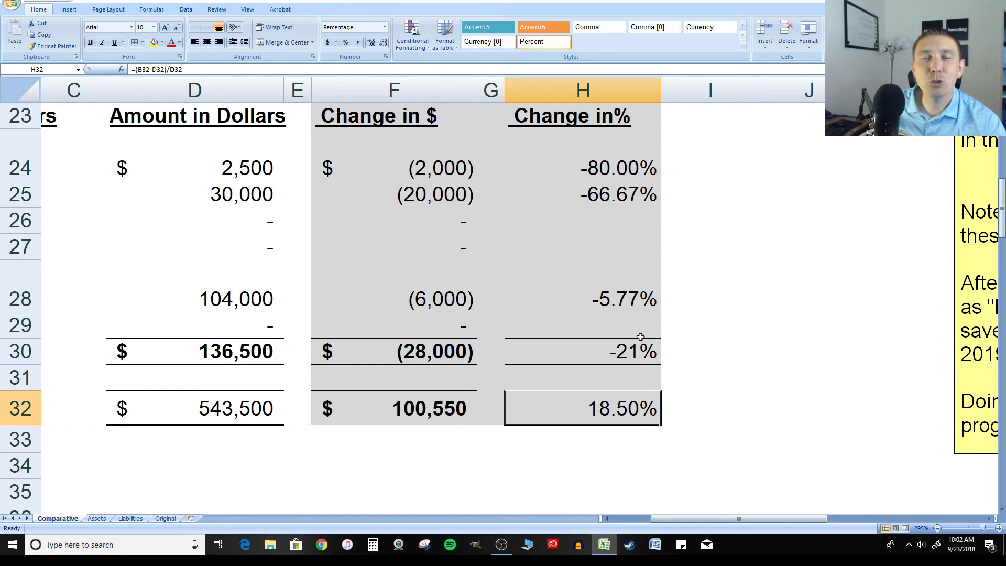
Review the statement heading and the 2018 and 2017 amount columns of the Assets section.
scroll(592, 325, up, 2)
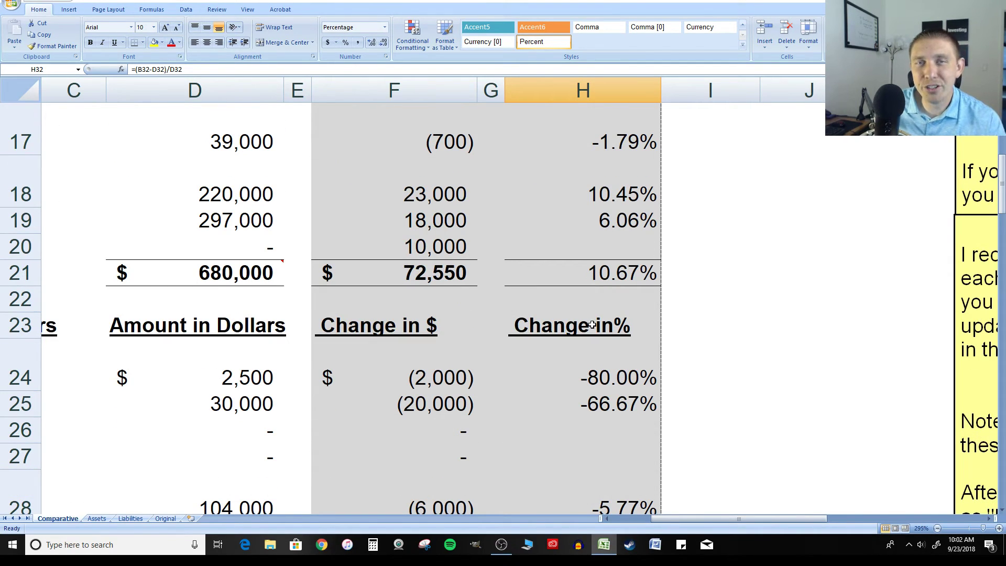
scroll(568, 296, up, 5)
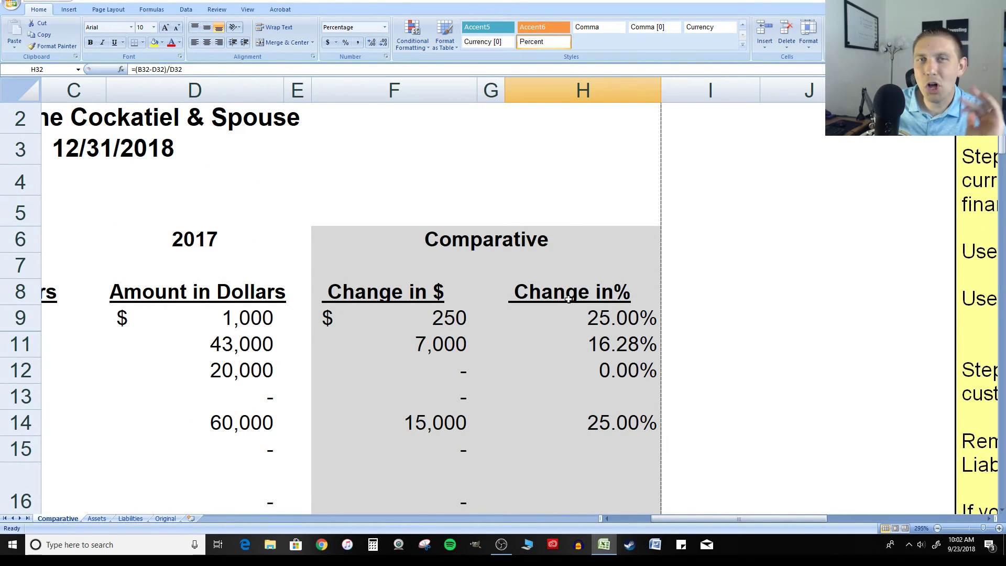
drag(762, 519, 723, 519)
click(635, 395)
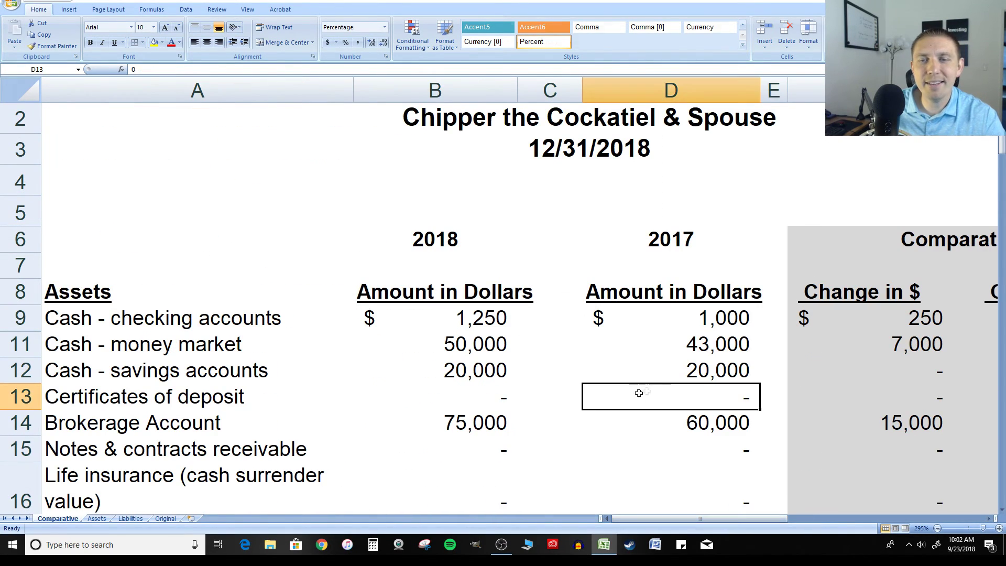
click(705, 293)
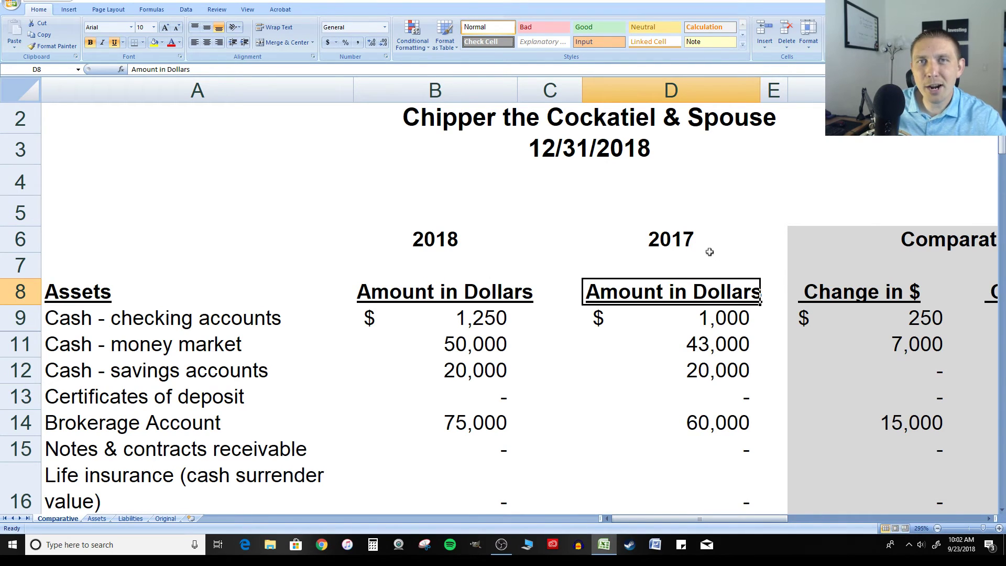
click(471, 311)
scroll(471, 320, down, 1)
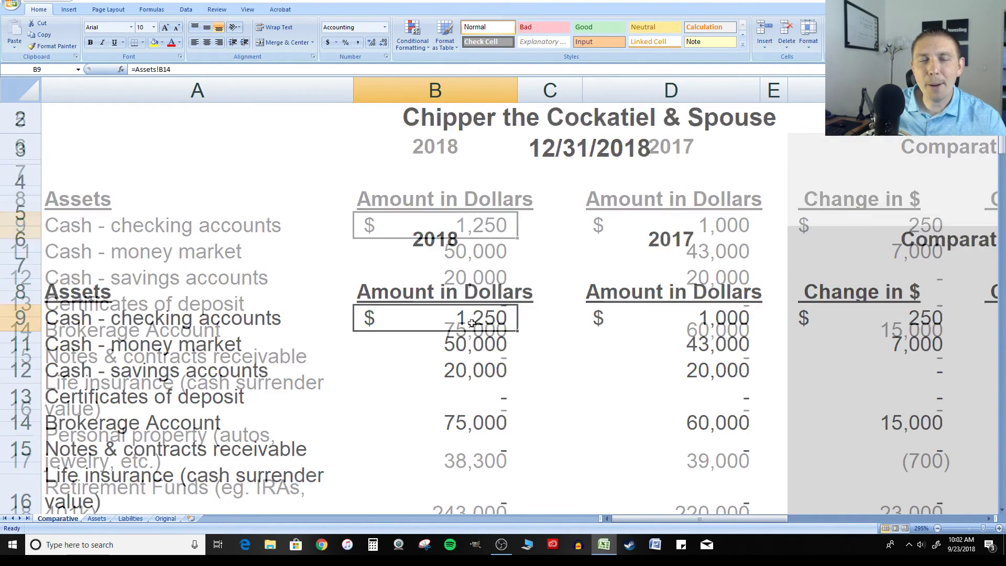
scroll(478, 329, up, 2)
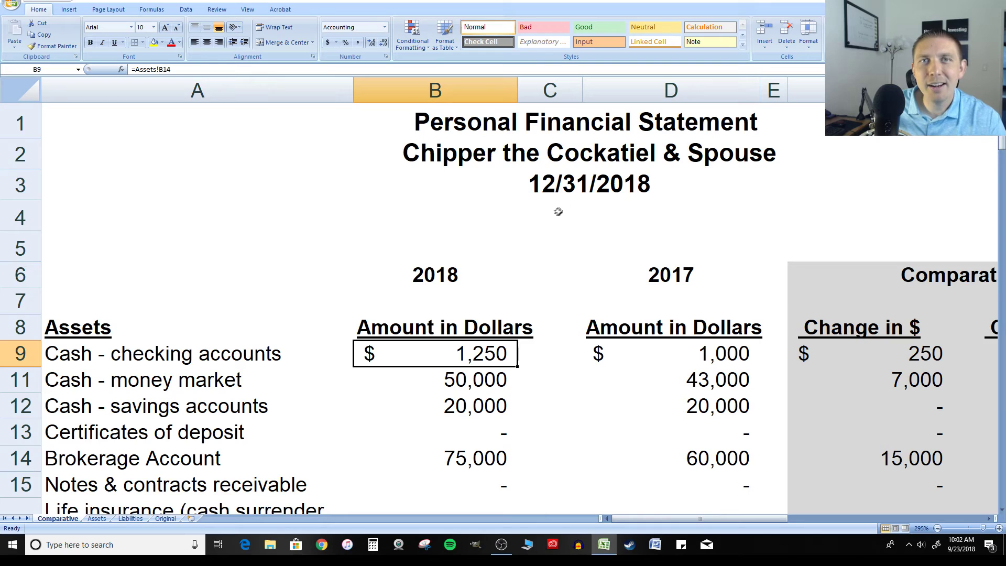
click(549, 245)
scroll(545, 259, down, 1)
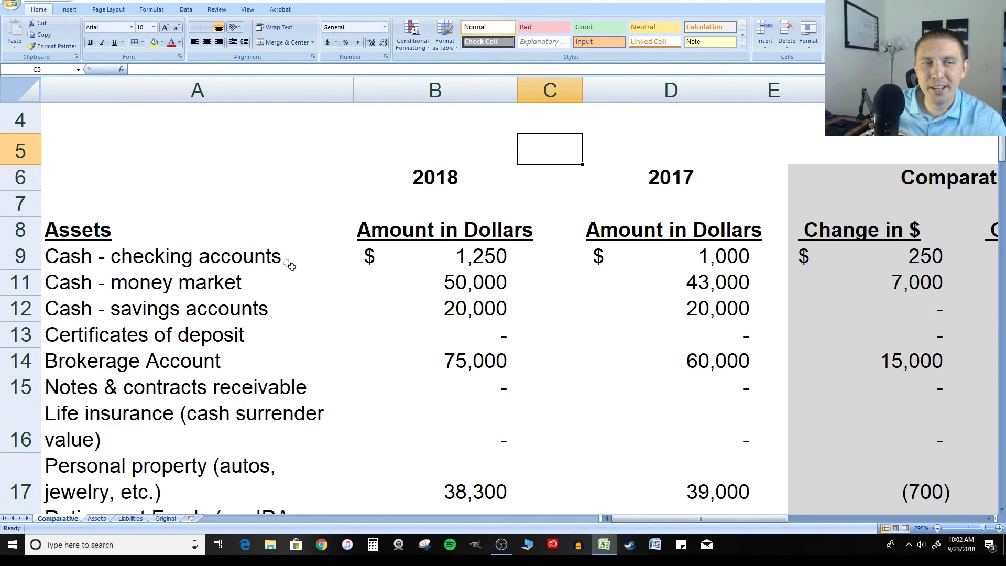
Inspect the 2018 checking, Brokerage Account and Real estate cells B9, B14 and B19 for their links to the Assets sheet.
click(493, 257)
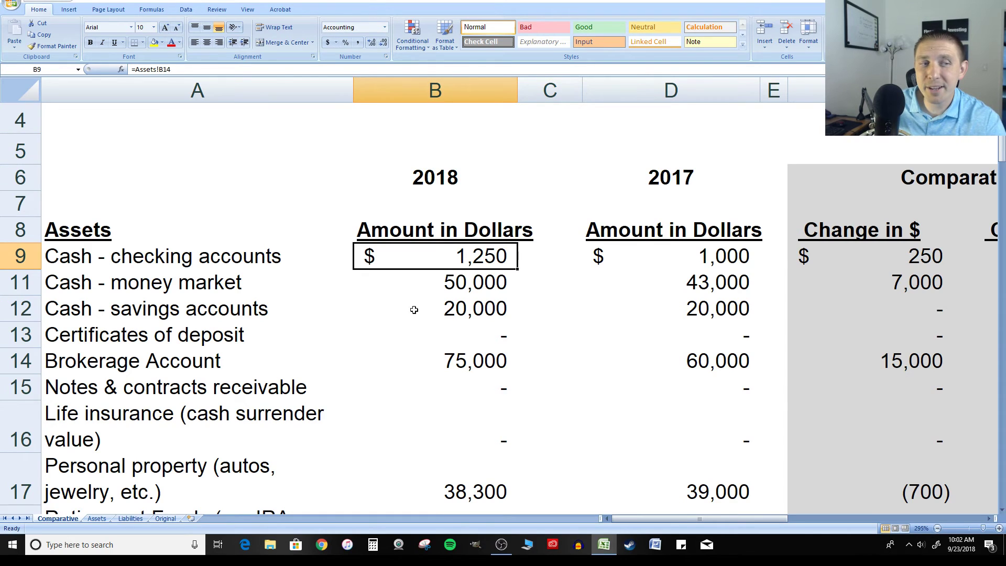
scroll(414, 311, down, 1)
click(241, 271)
click(450, 271)
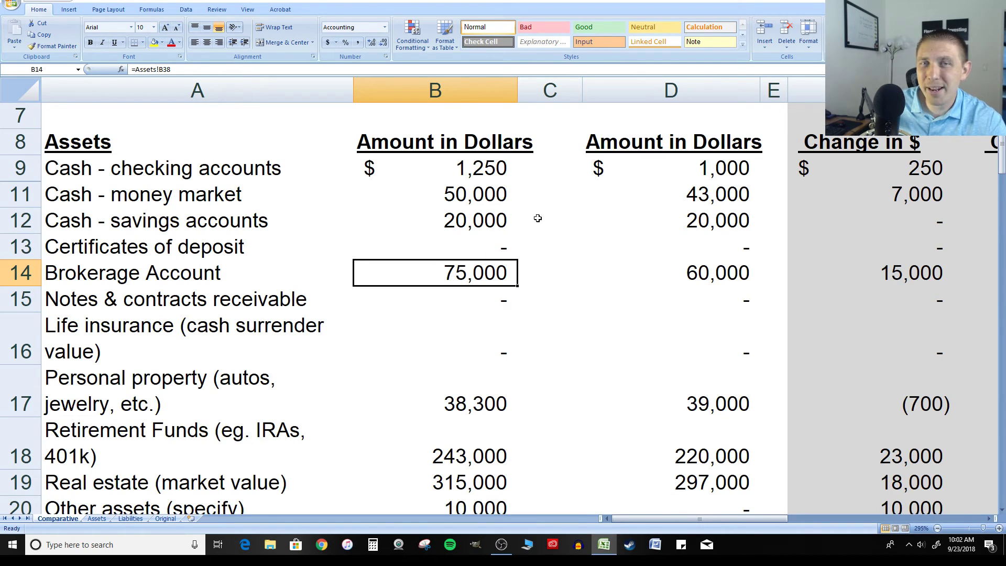
scroll(554, 207, up, 2)
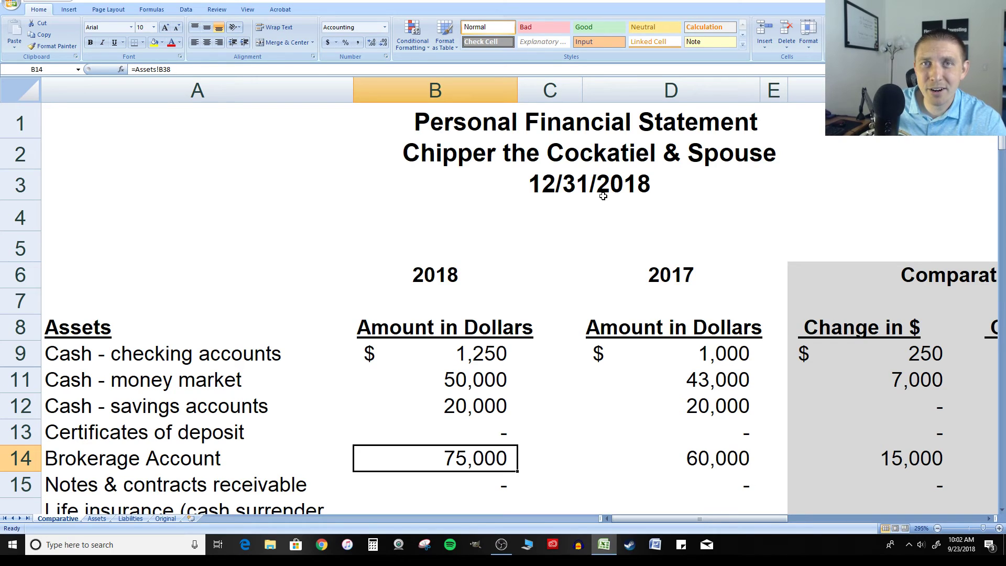
scroll(603, 196, down, 2)
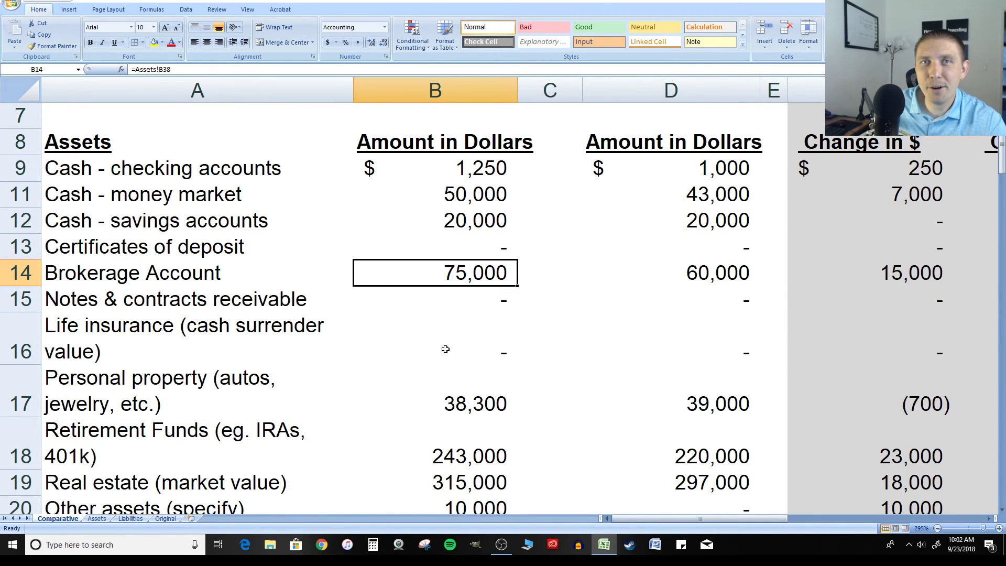
scroll(502, 274, down, 1)
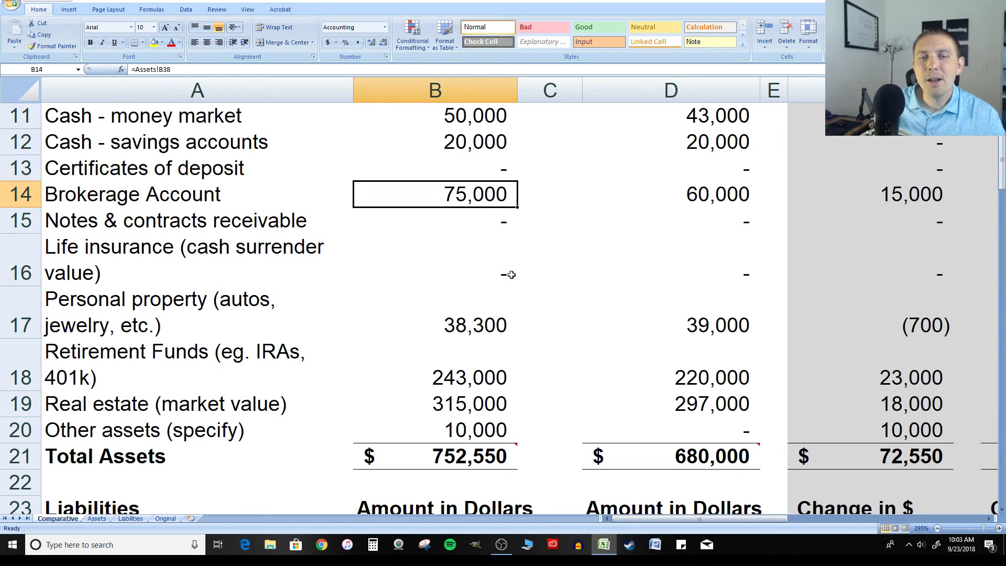
click(476, 401)
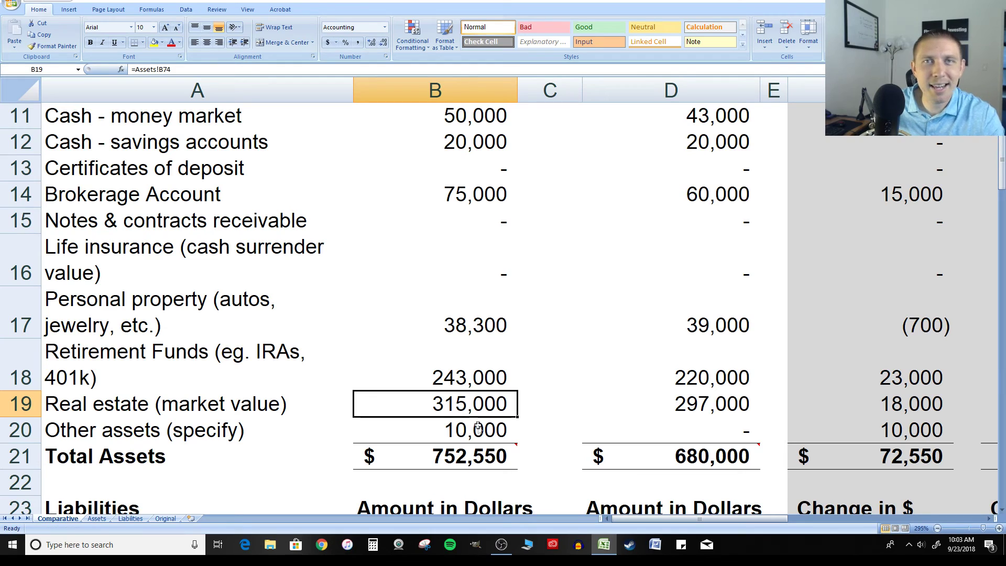
Inspect the 2018 Retirement Funds cell B18 for its link to the Assets sheet and review the rows from there into Liabilities.
click(456, 387)
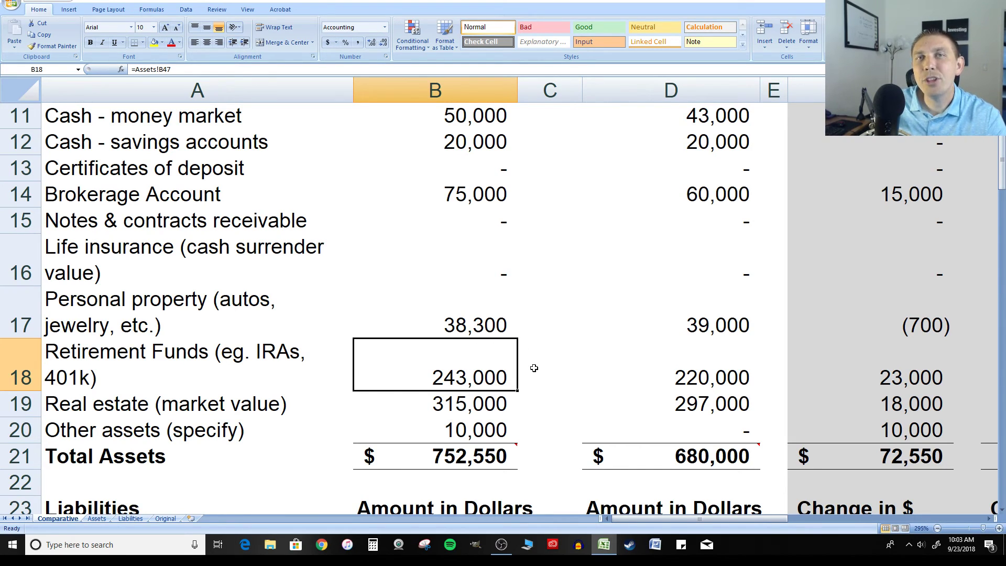
scroll(572, 357, down, 2)
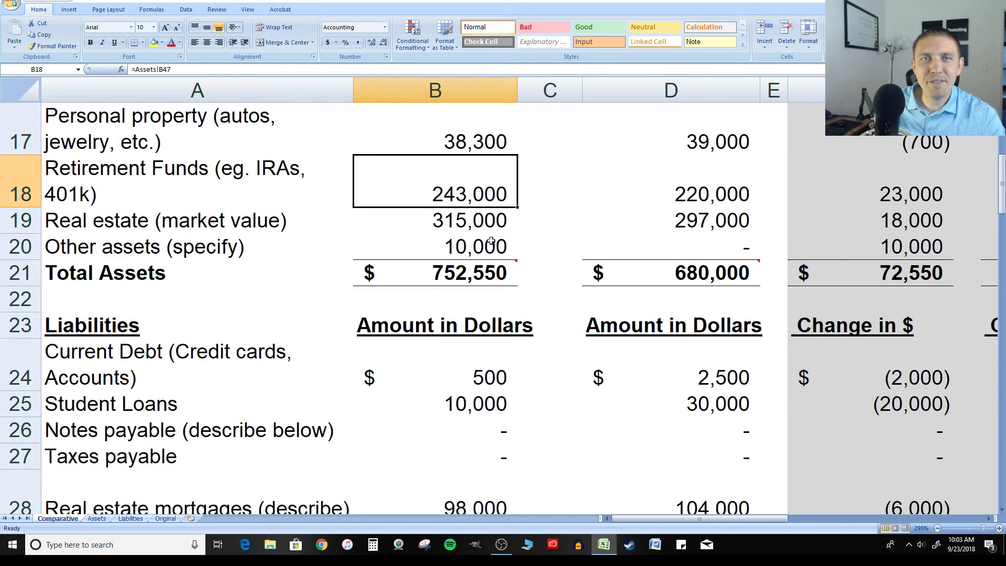
click(13, 3)
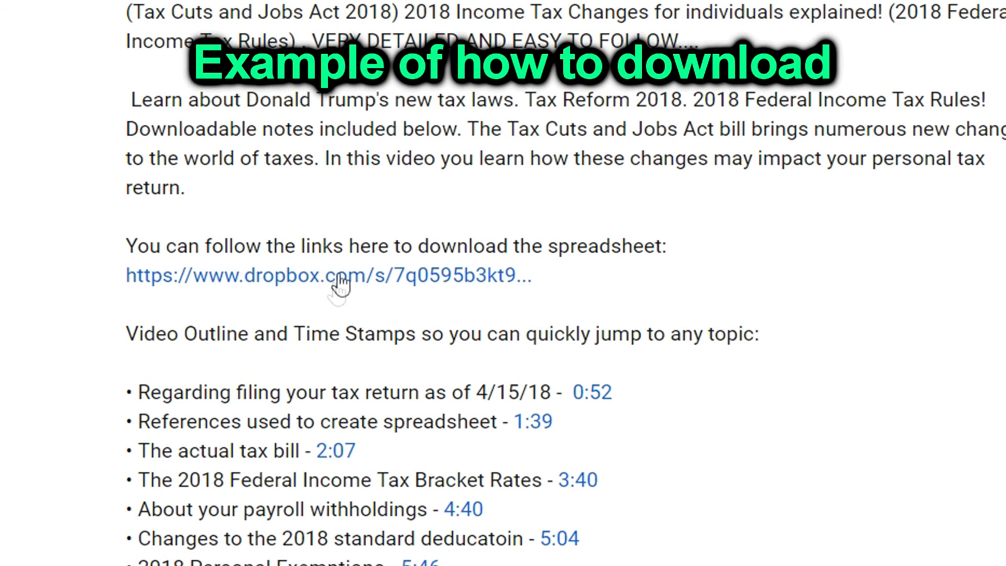
Switch to the browser, open the Dropbox spreadsheet link in the video description and download 2018 tax updates.xlsx.
click(311, 277)
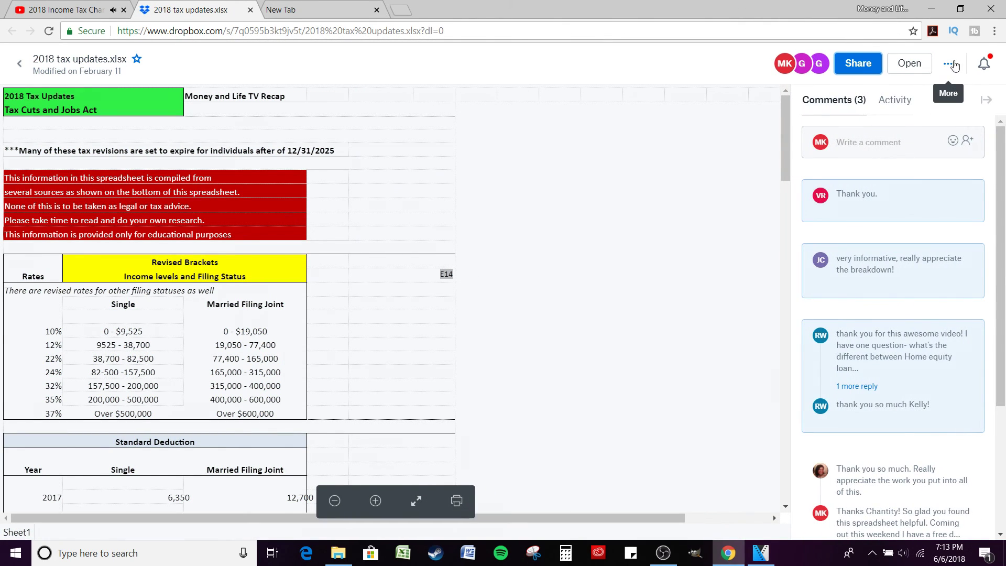
click(956, 68)
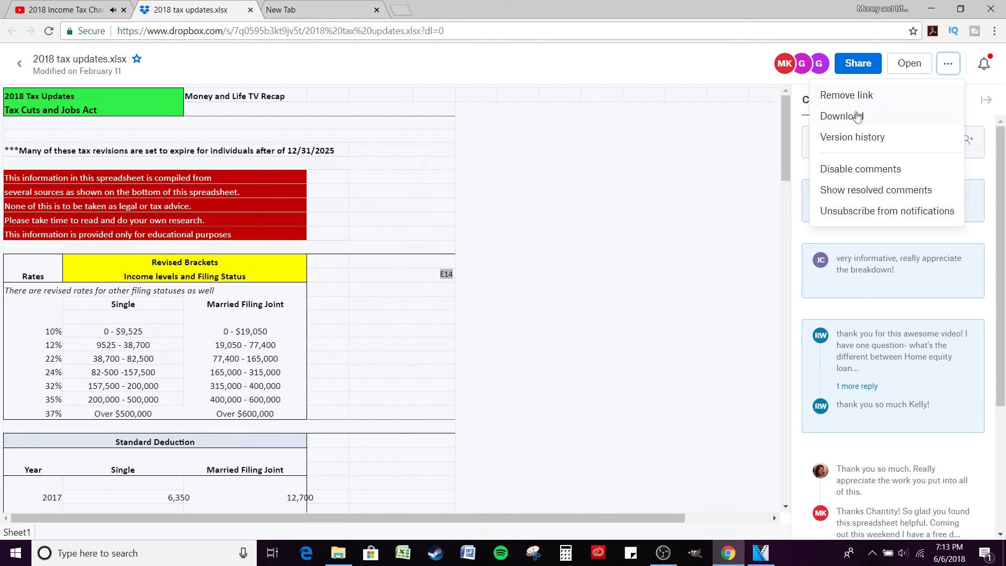
click(858, 116)
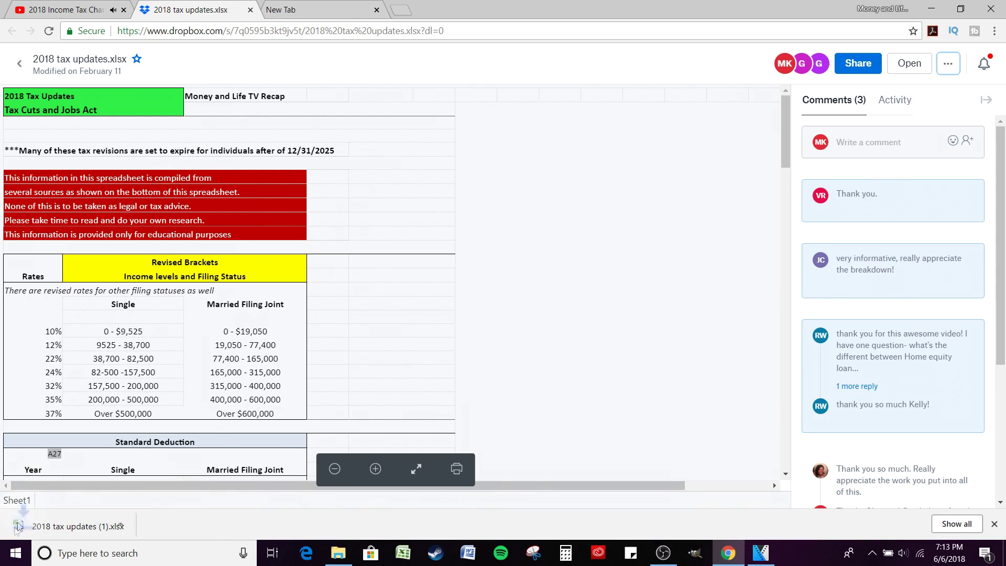